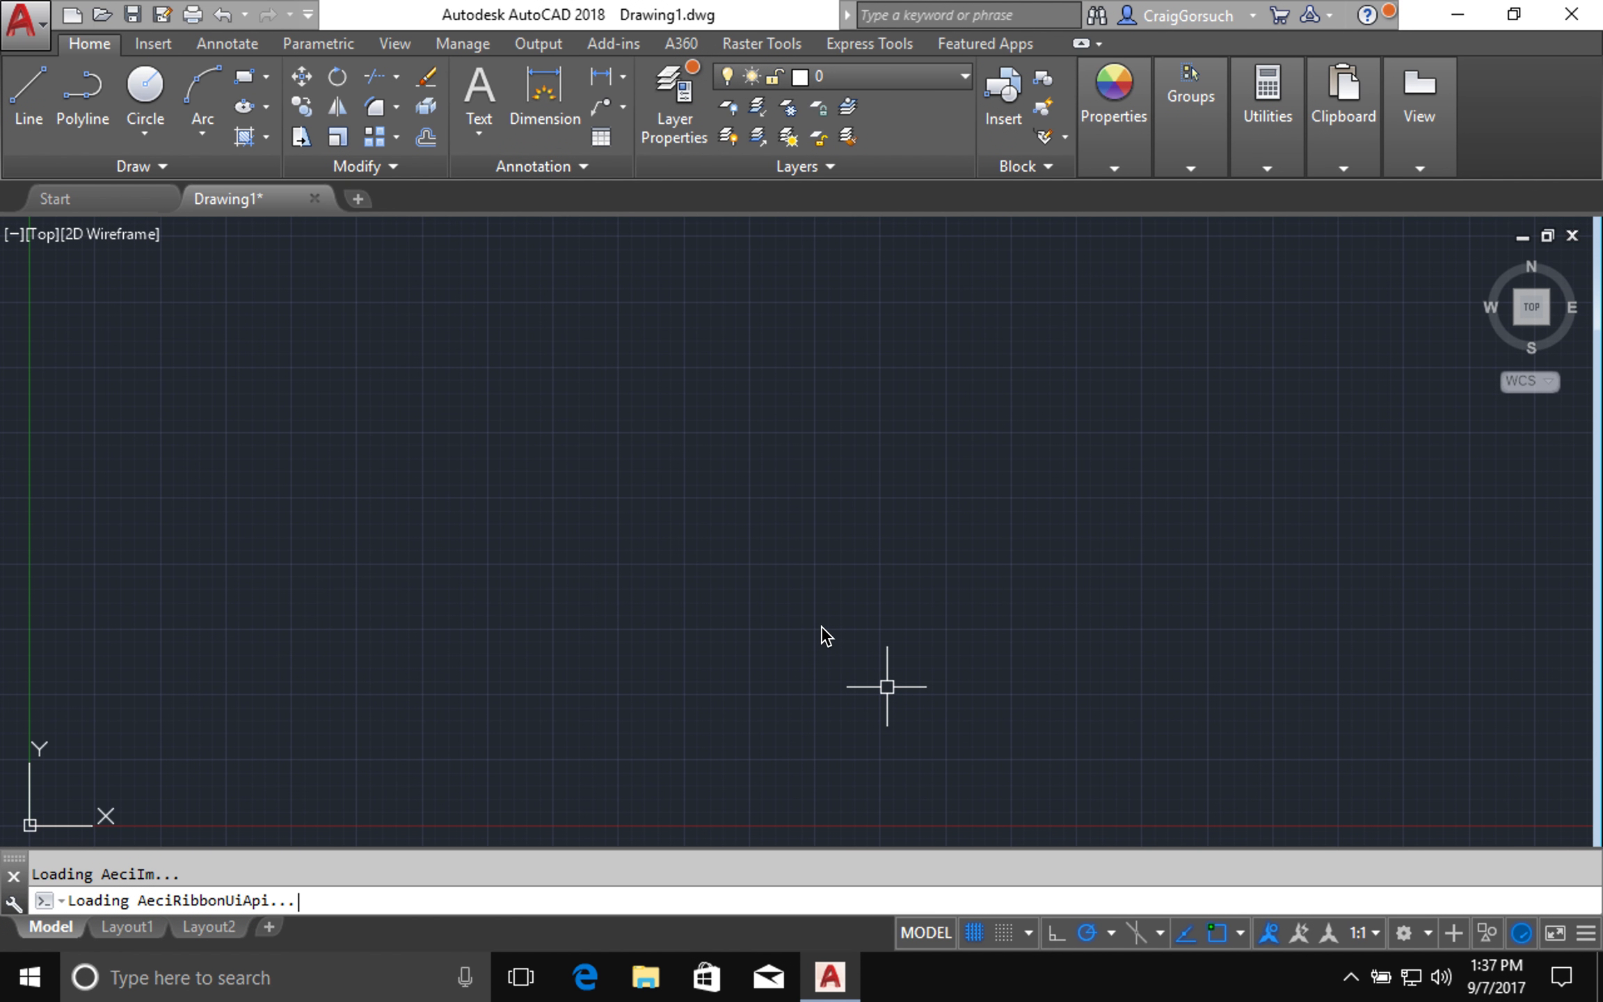
# Open the Dimension Style Manager with the DDIM command and make the Annotative style current
pyautogui.write('DDIM')
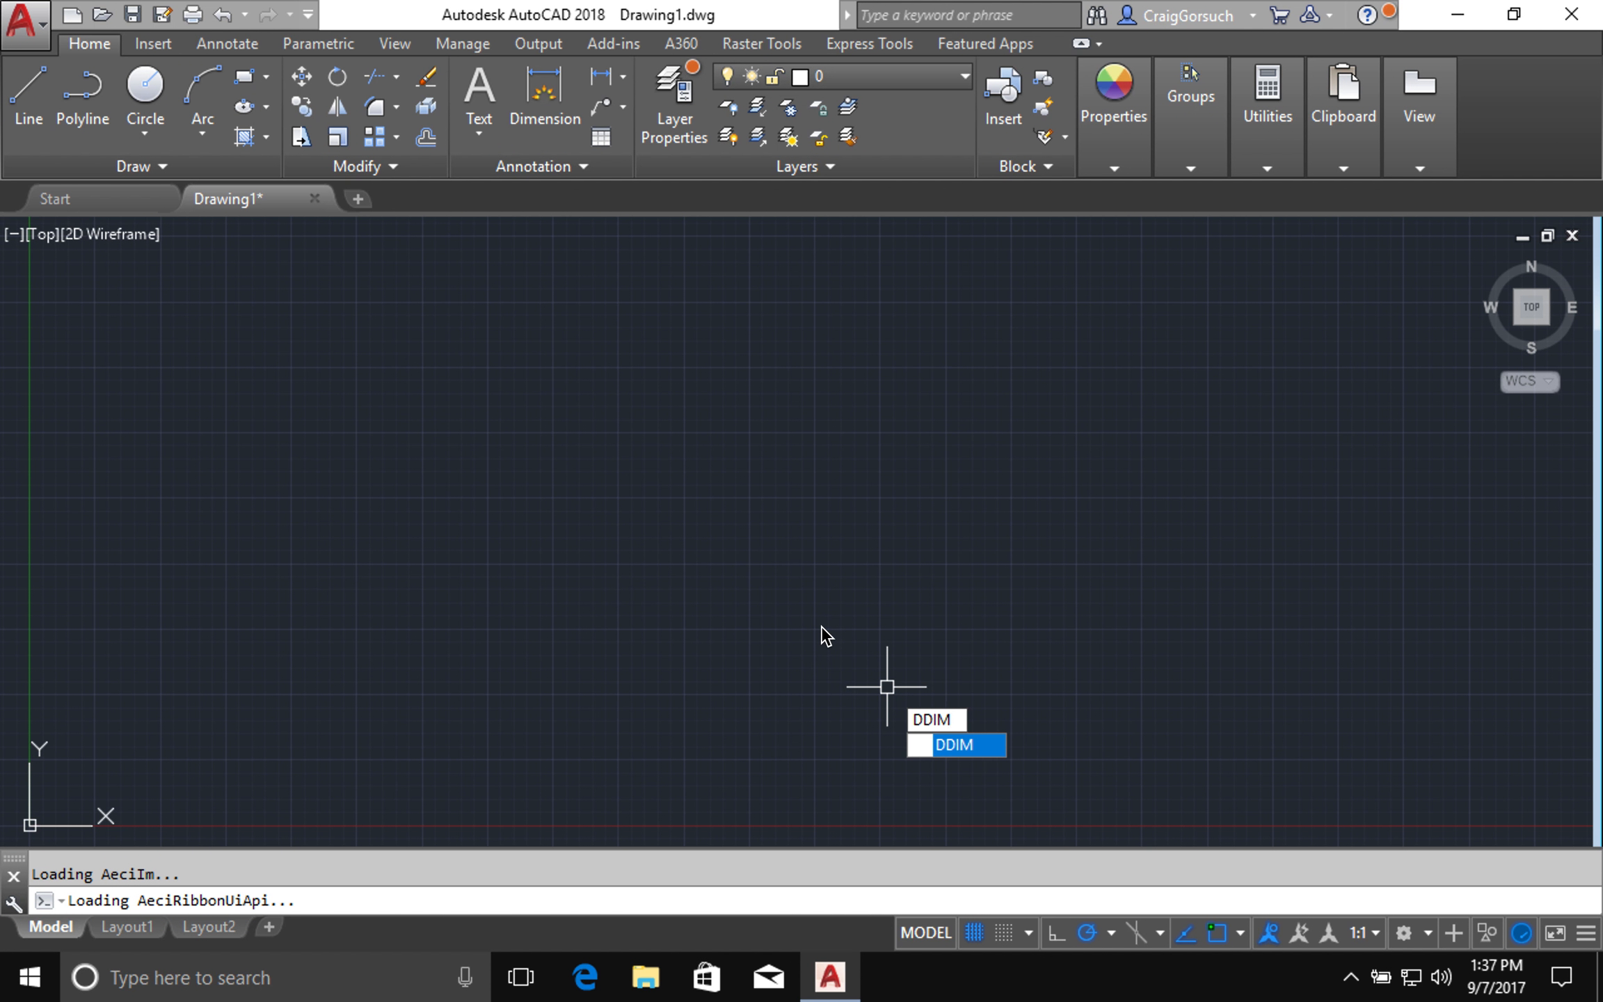
pyautogui.press('Return')
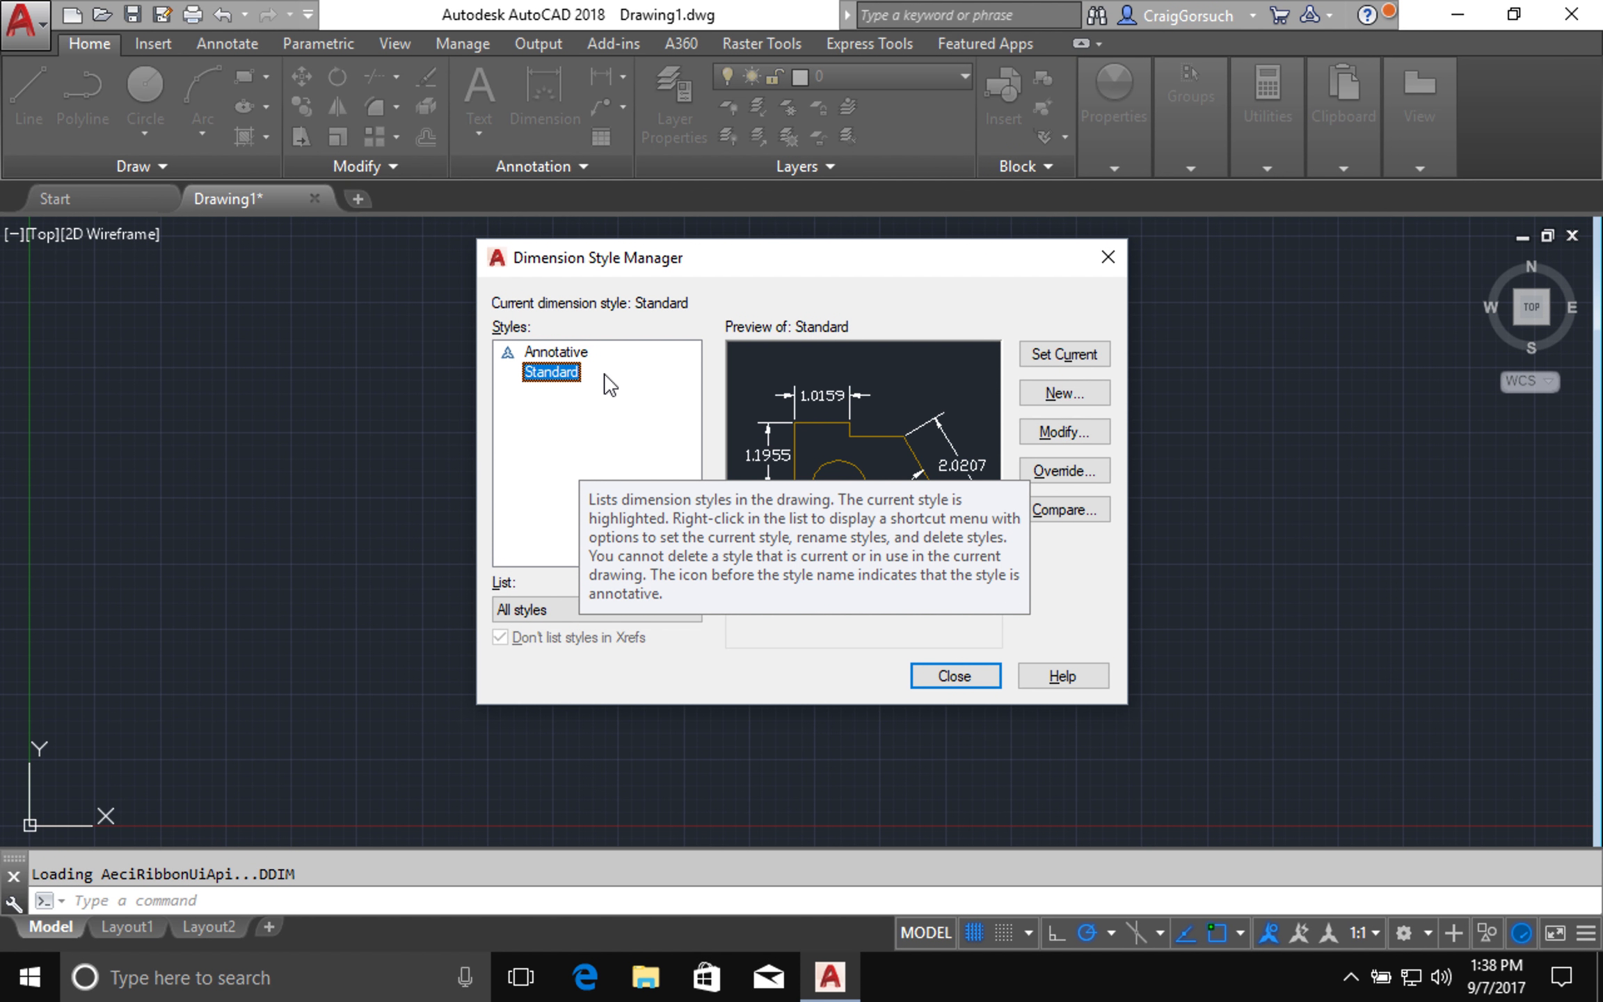
pyautogui.click(556, 352)
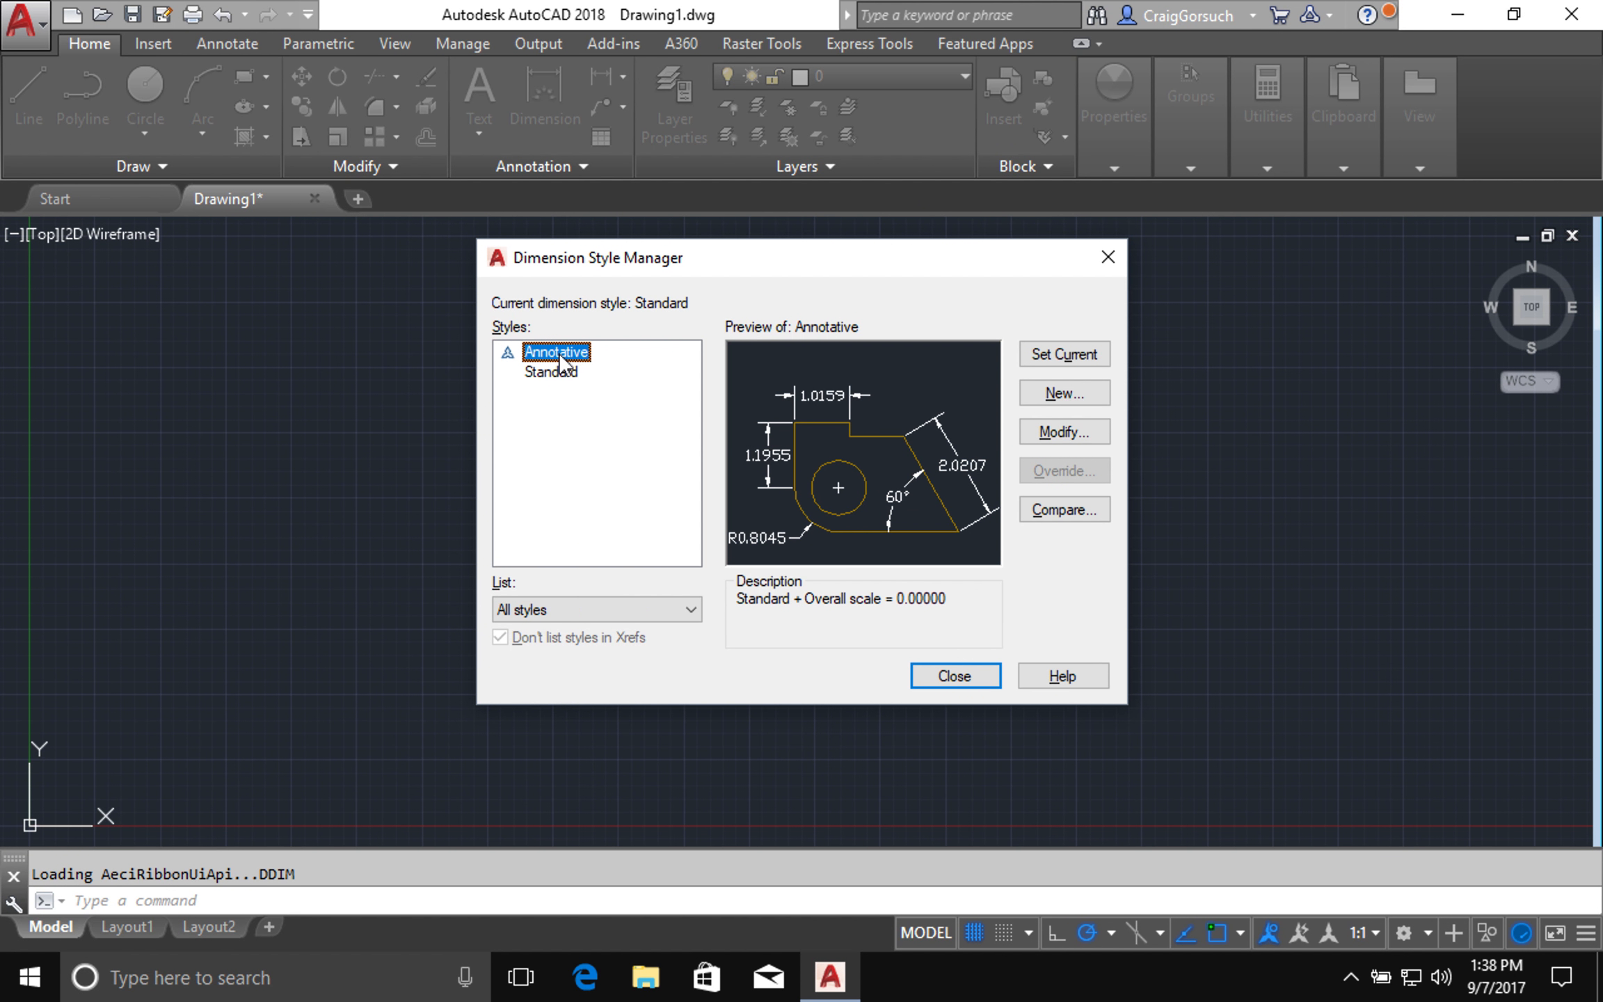
pyautogui.click(1082, 360)
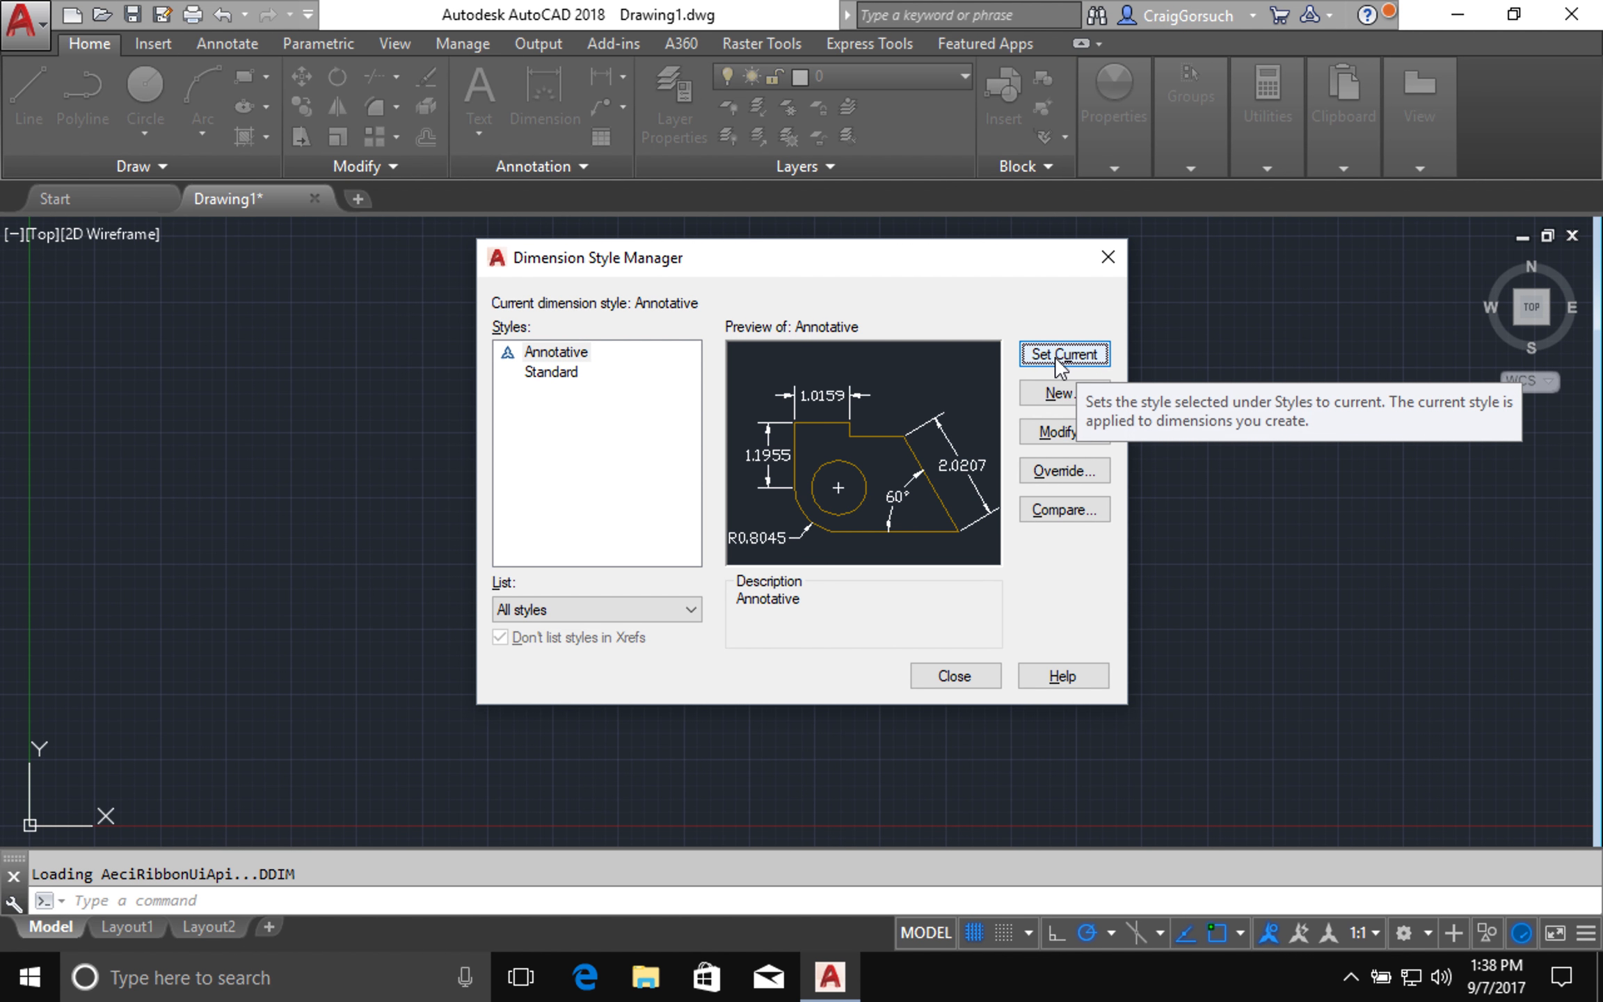
# Start modifying the Annotative dimension style and set its first and second arrowheads to Architectural tick
pyautogui.click(576, 352)
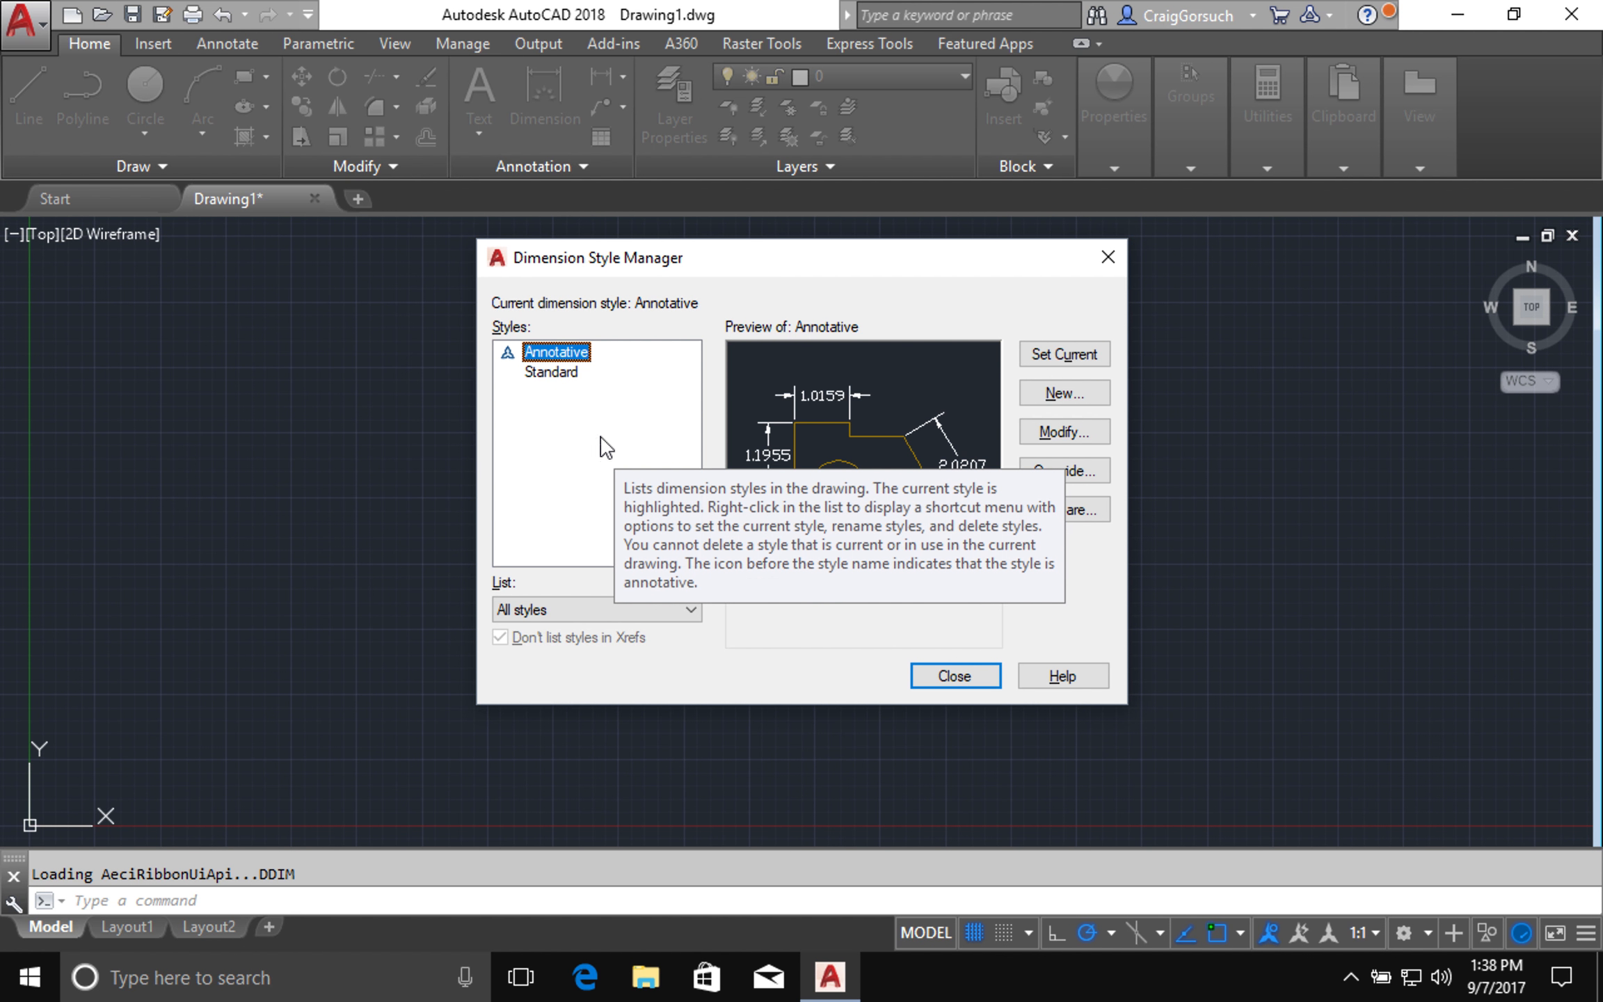
pyautogui.click(1084, 437)
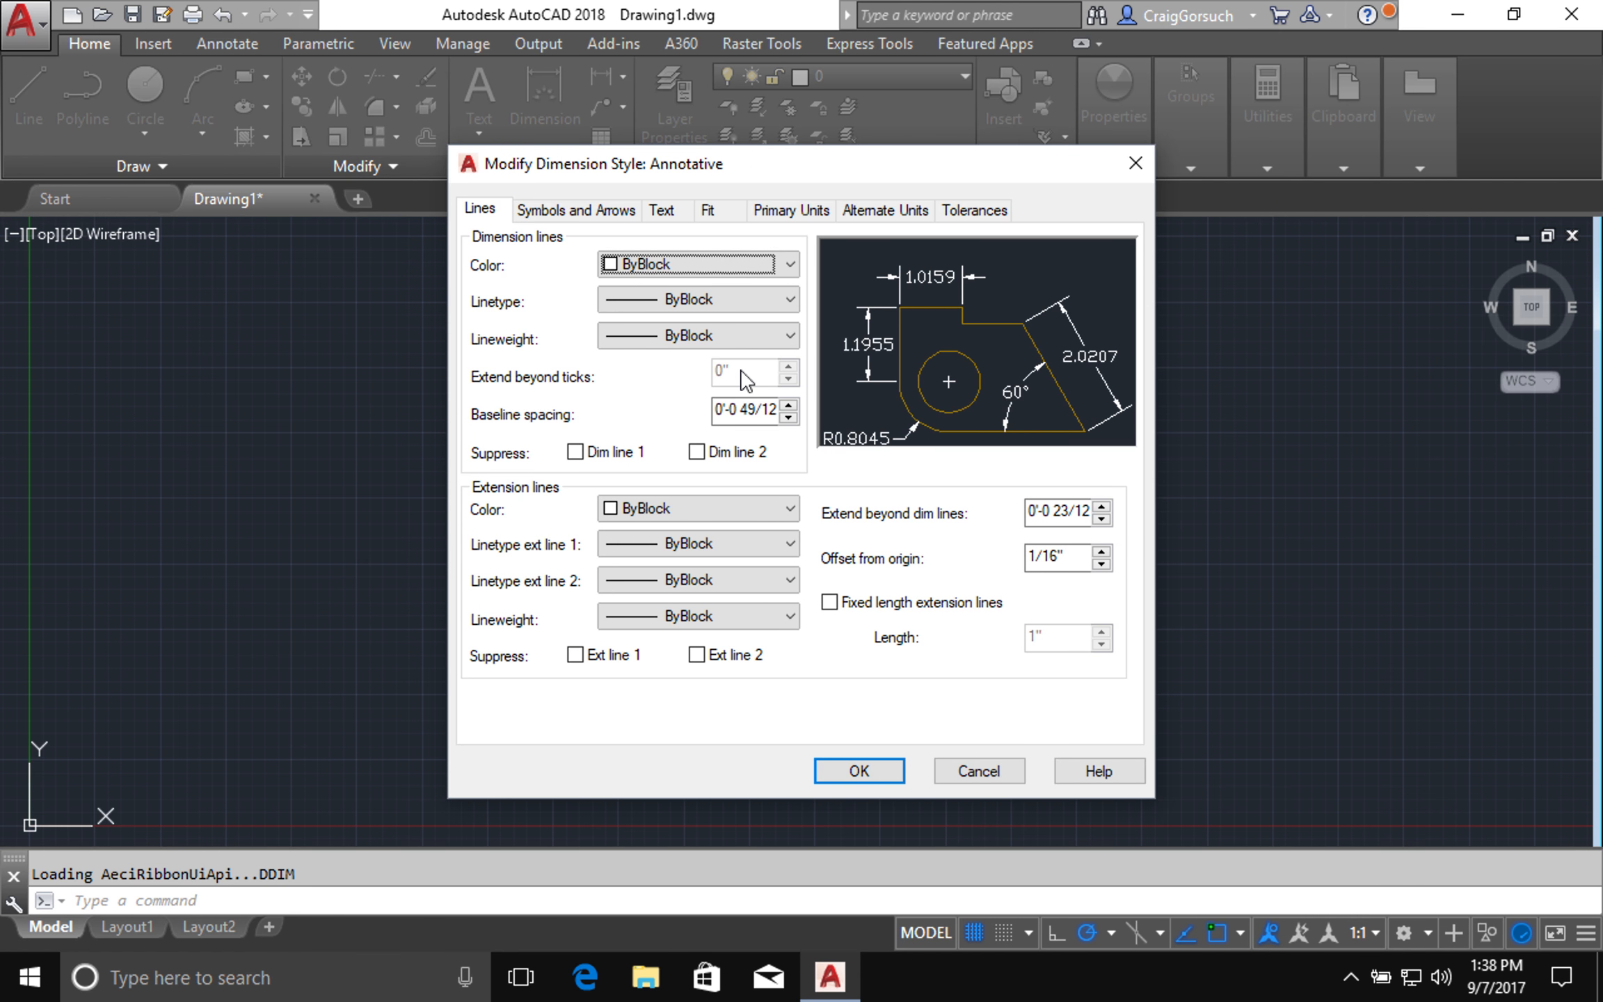
pyautogui.click(558, 212)
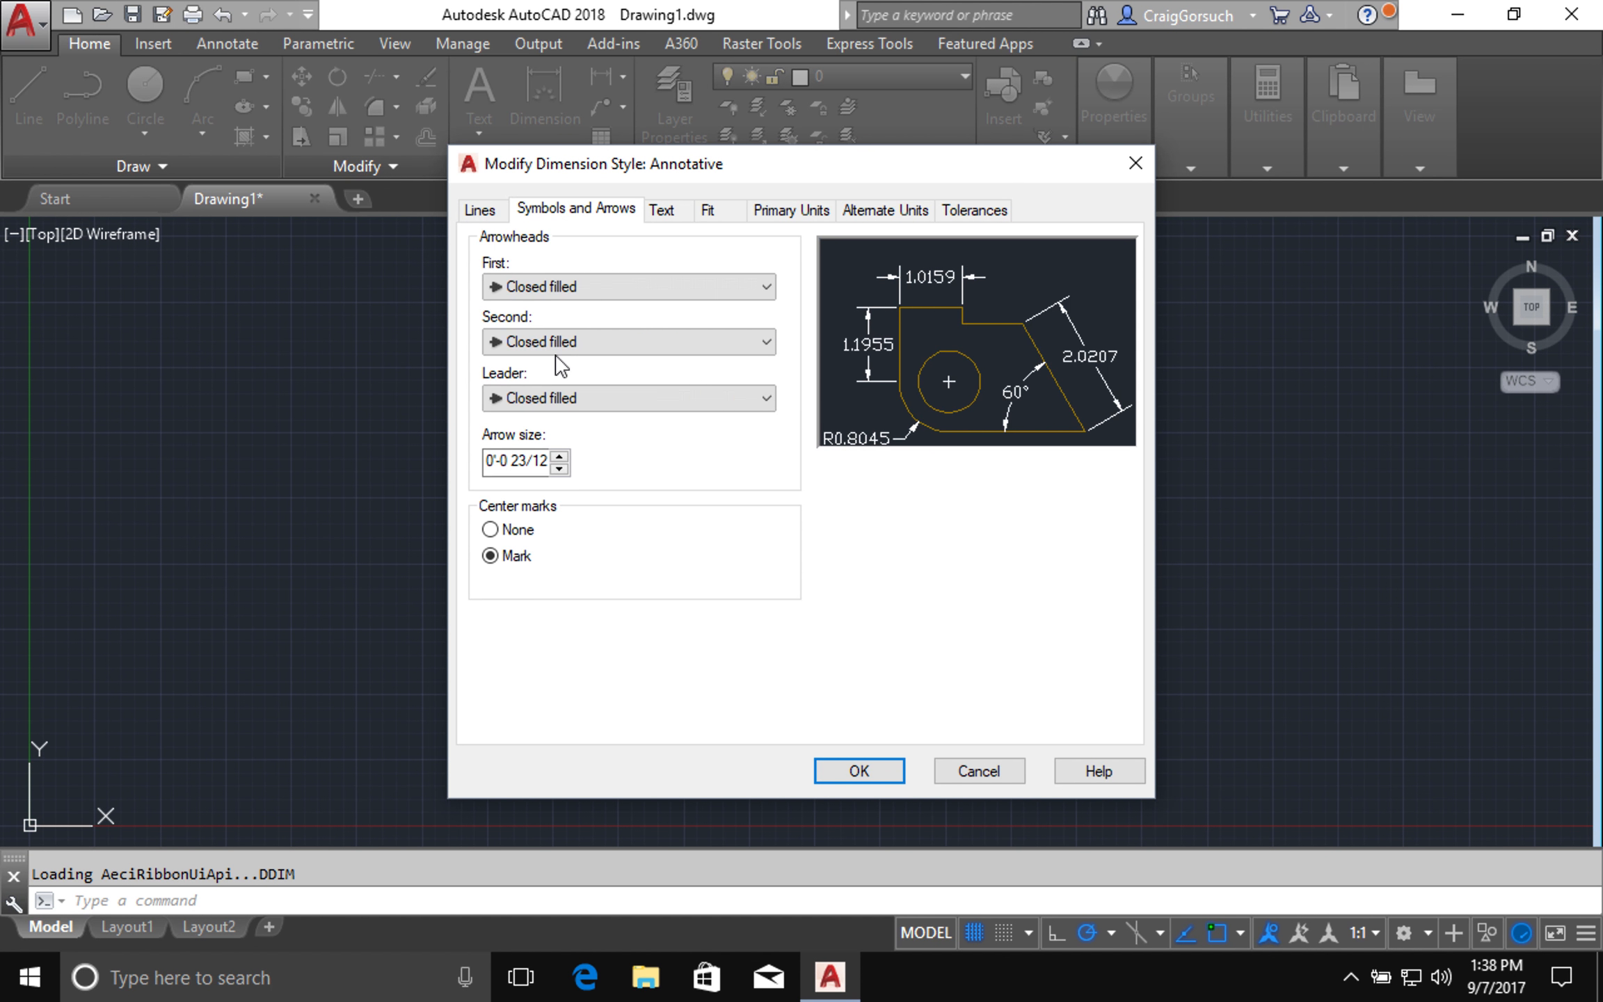
pyautogui.click(573, 283)
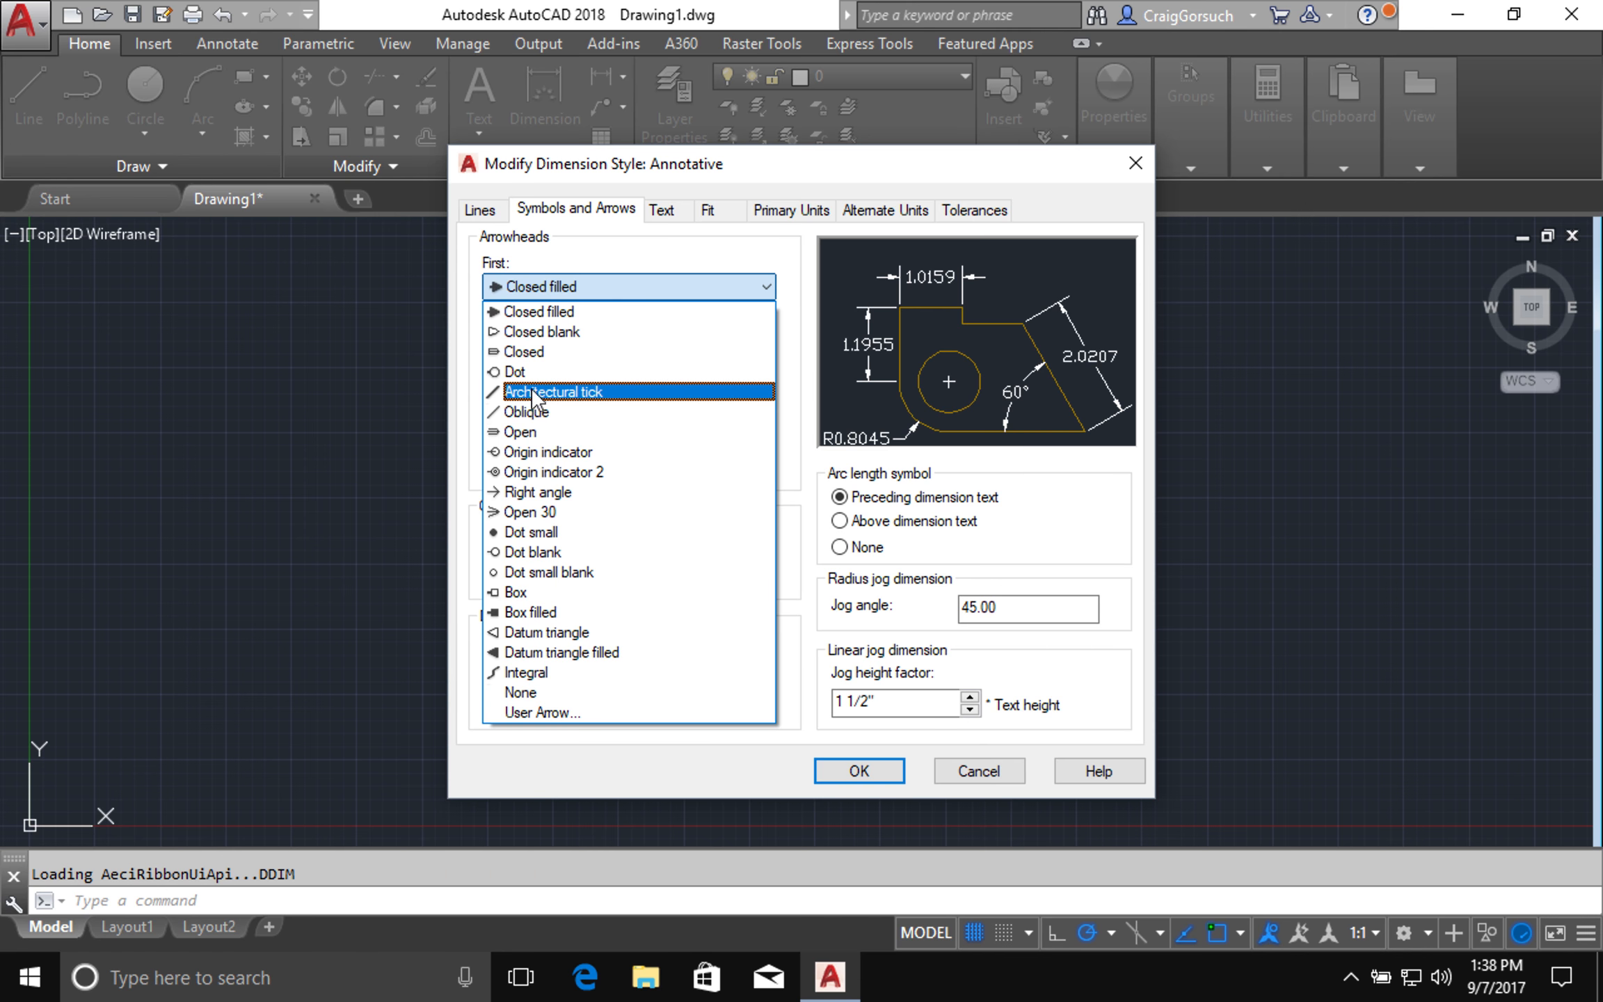
pyautogui.click(573, 393)
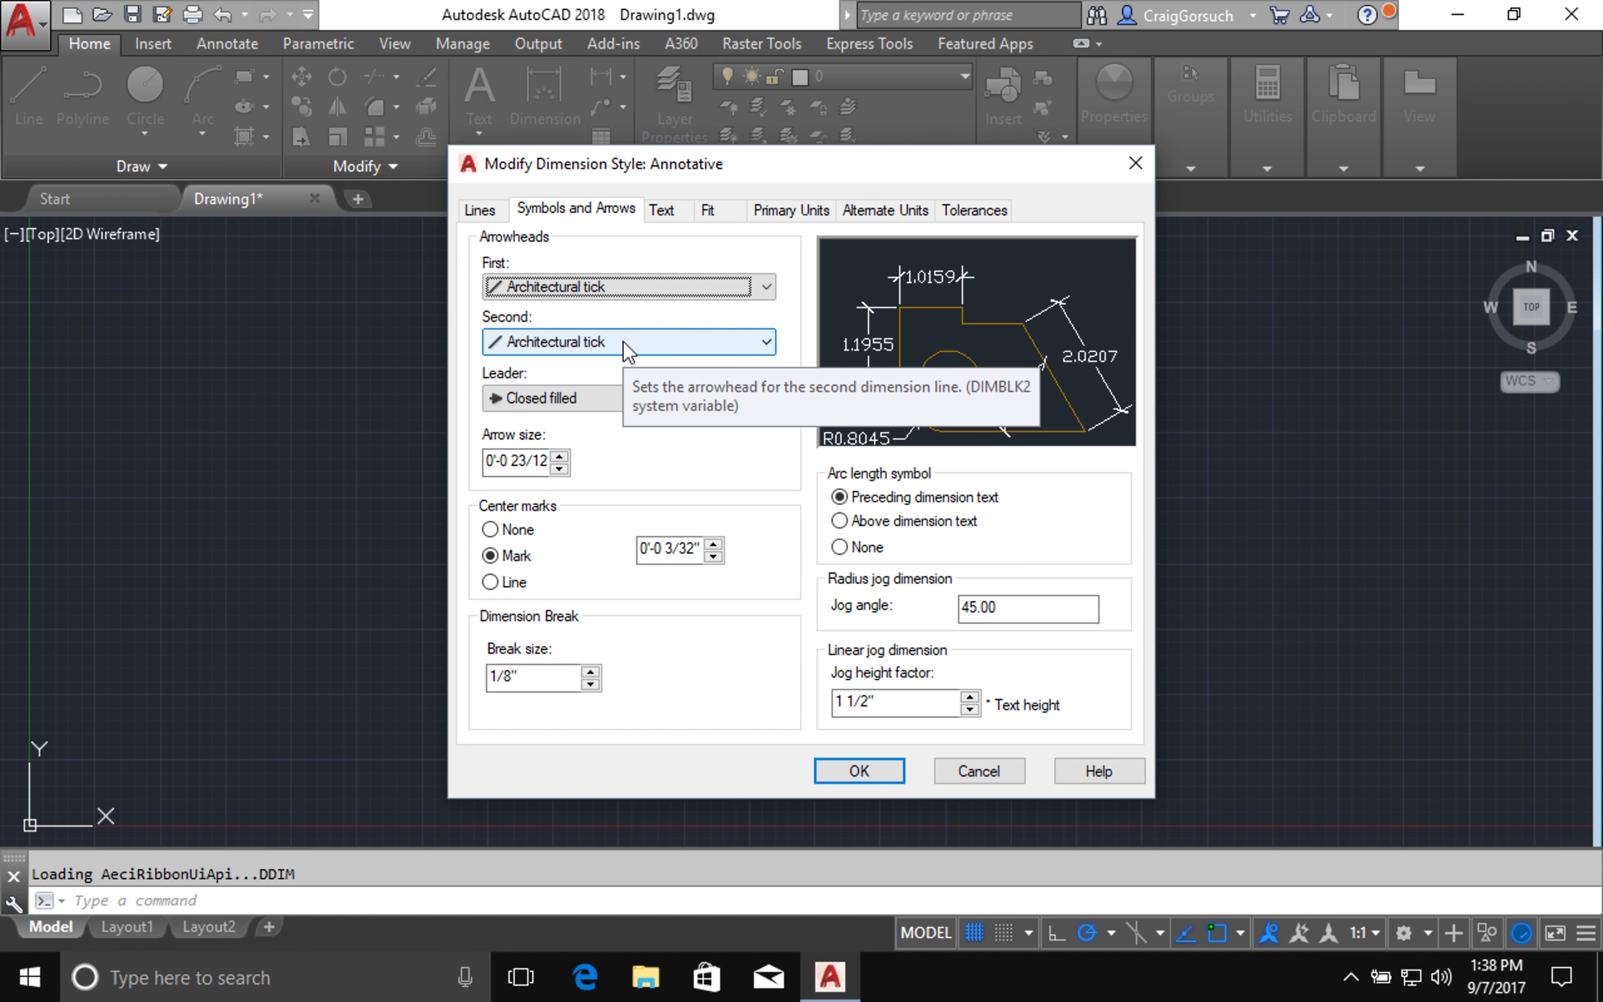
# Set the dimension style's arrow size to 3/32" and its center marks to Mark
pyautogui.click(534, 461)
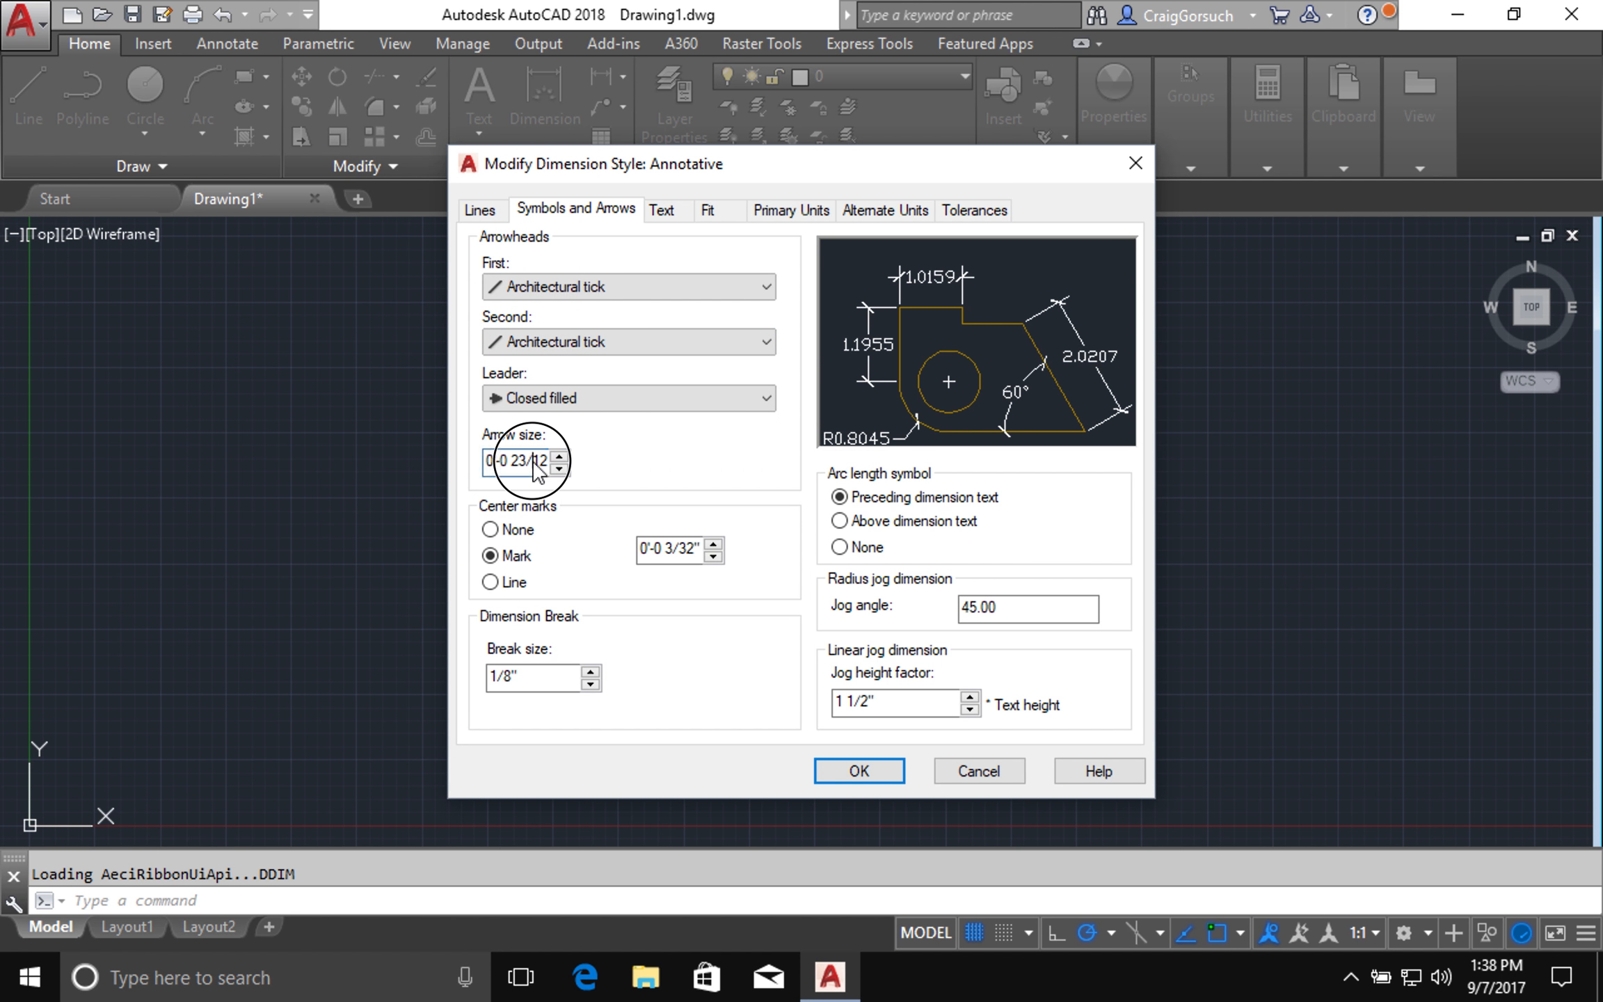
pyautogui.doubleClick(523, 462)
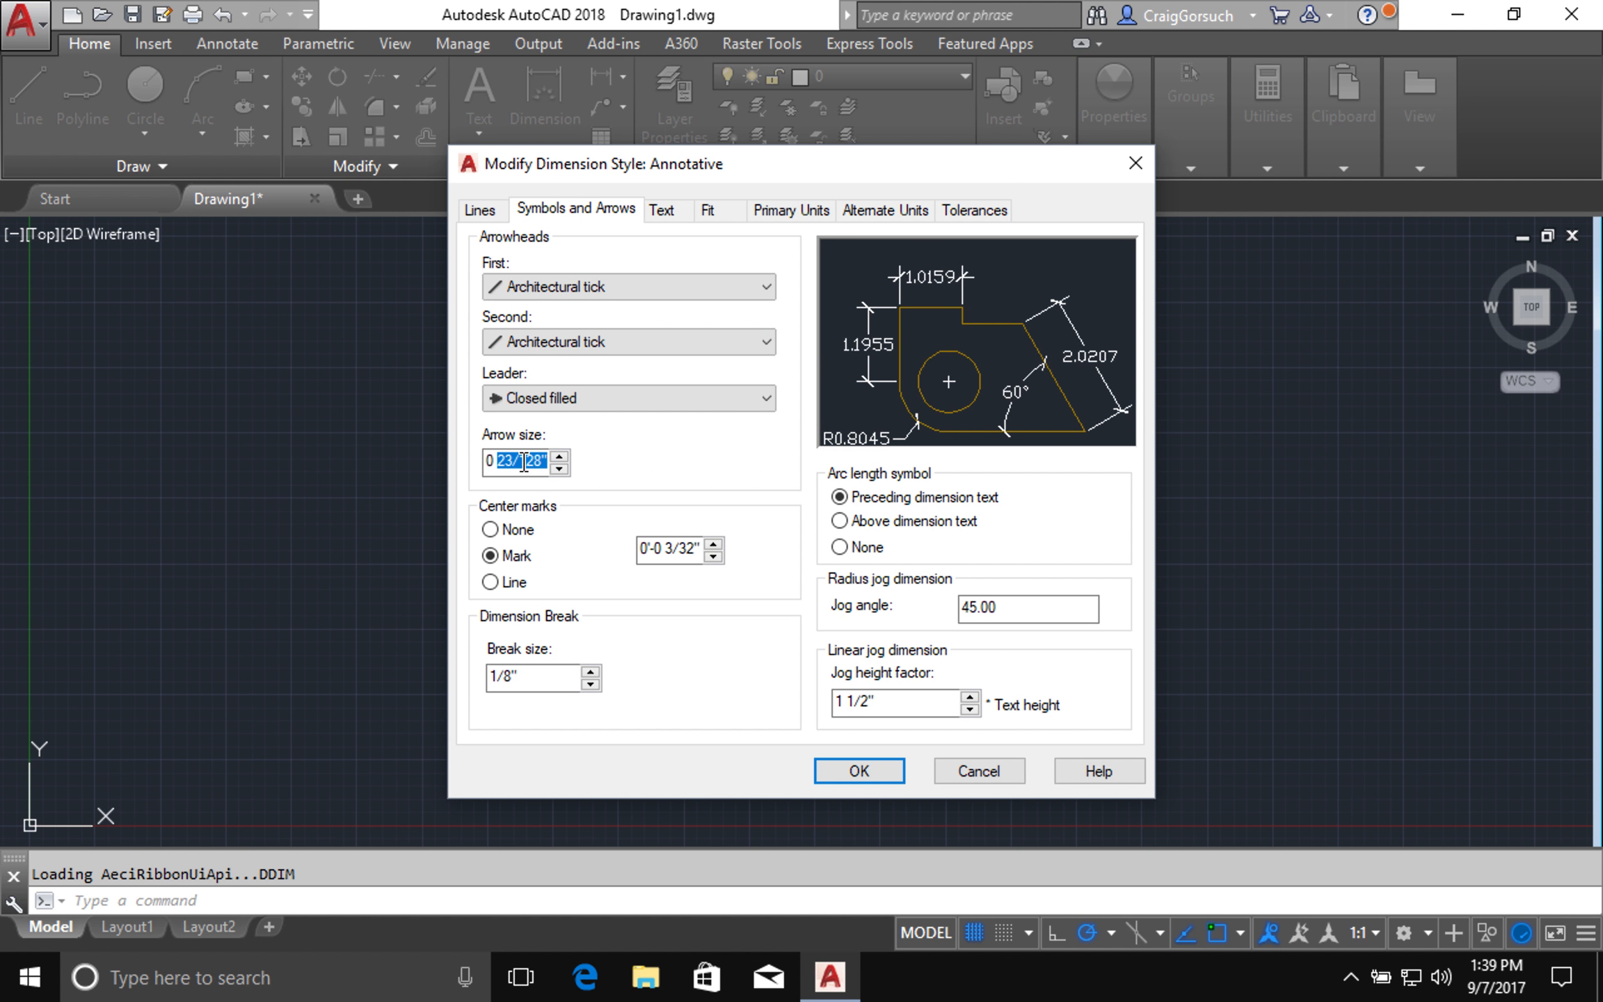
pyautogui.write('3/')
pyautogui.press('Tab')
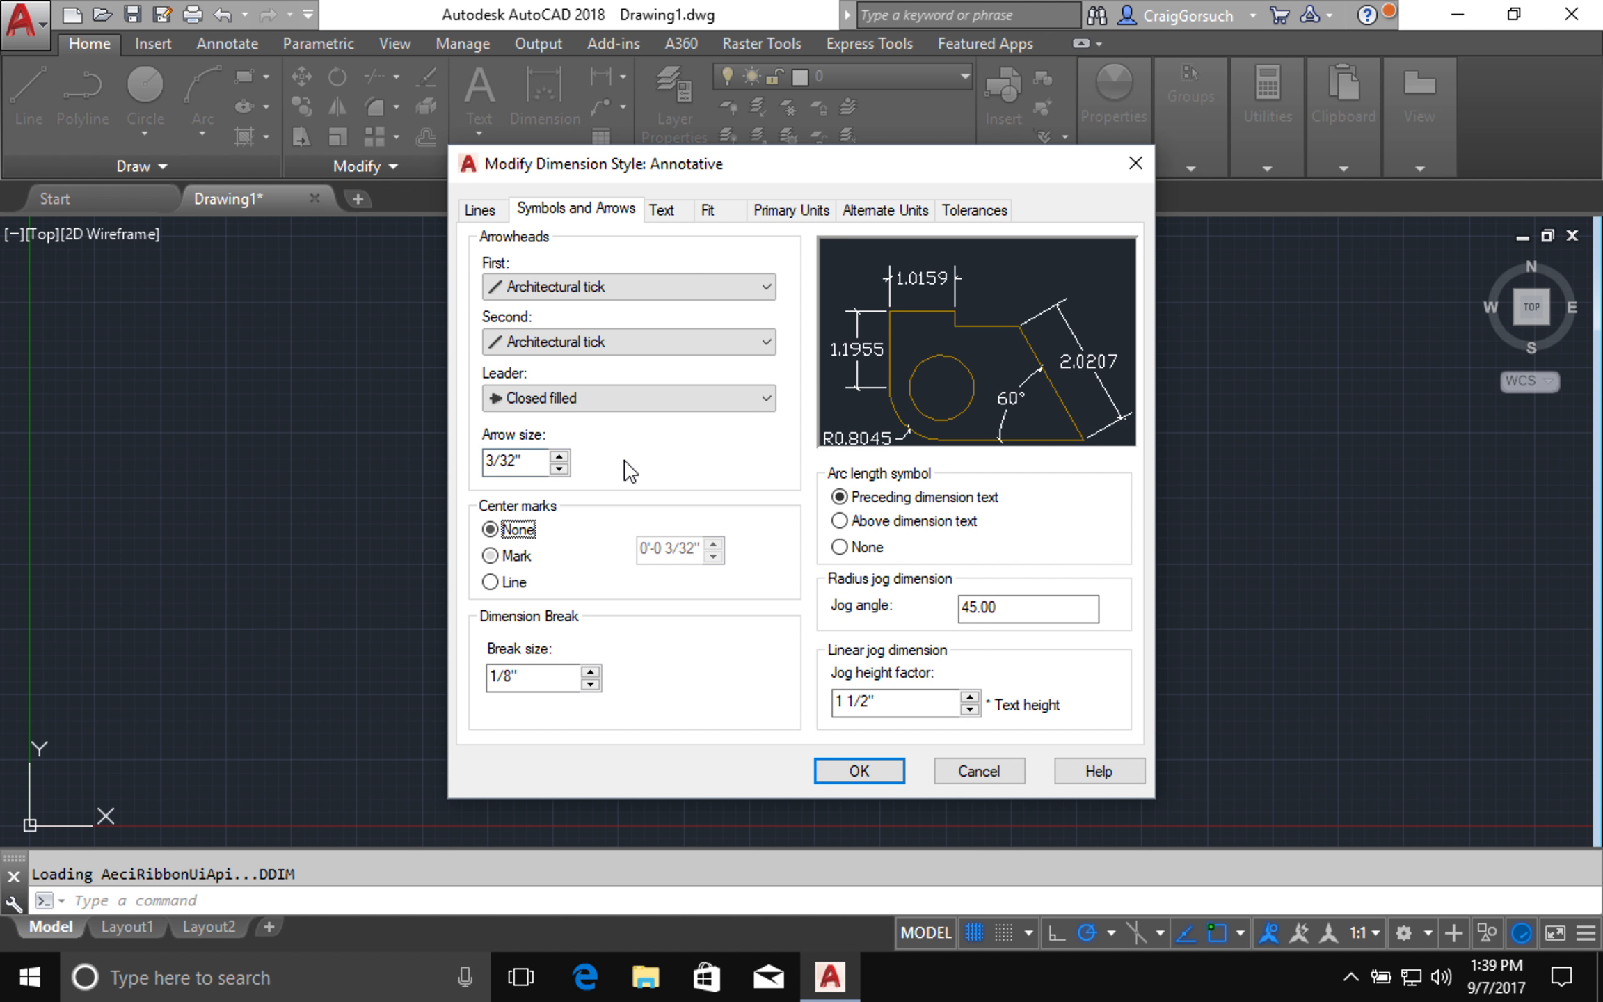
pyautogui.click(510, 560)
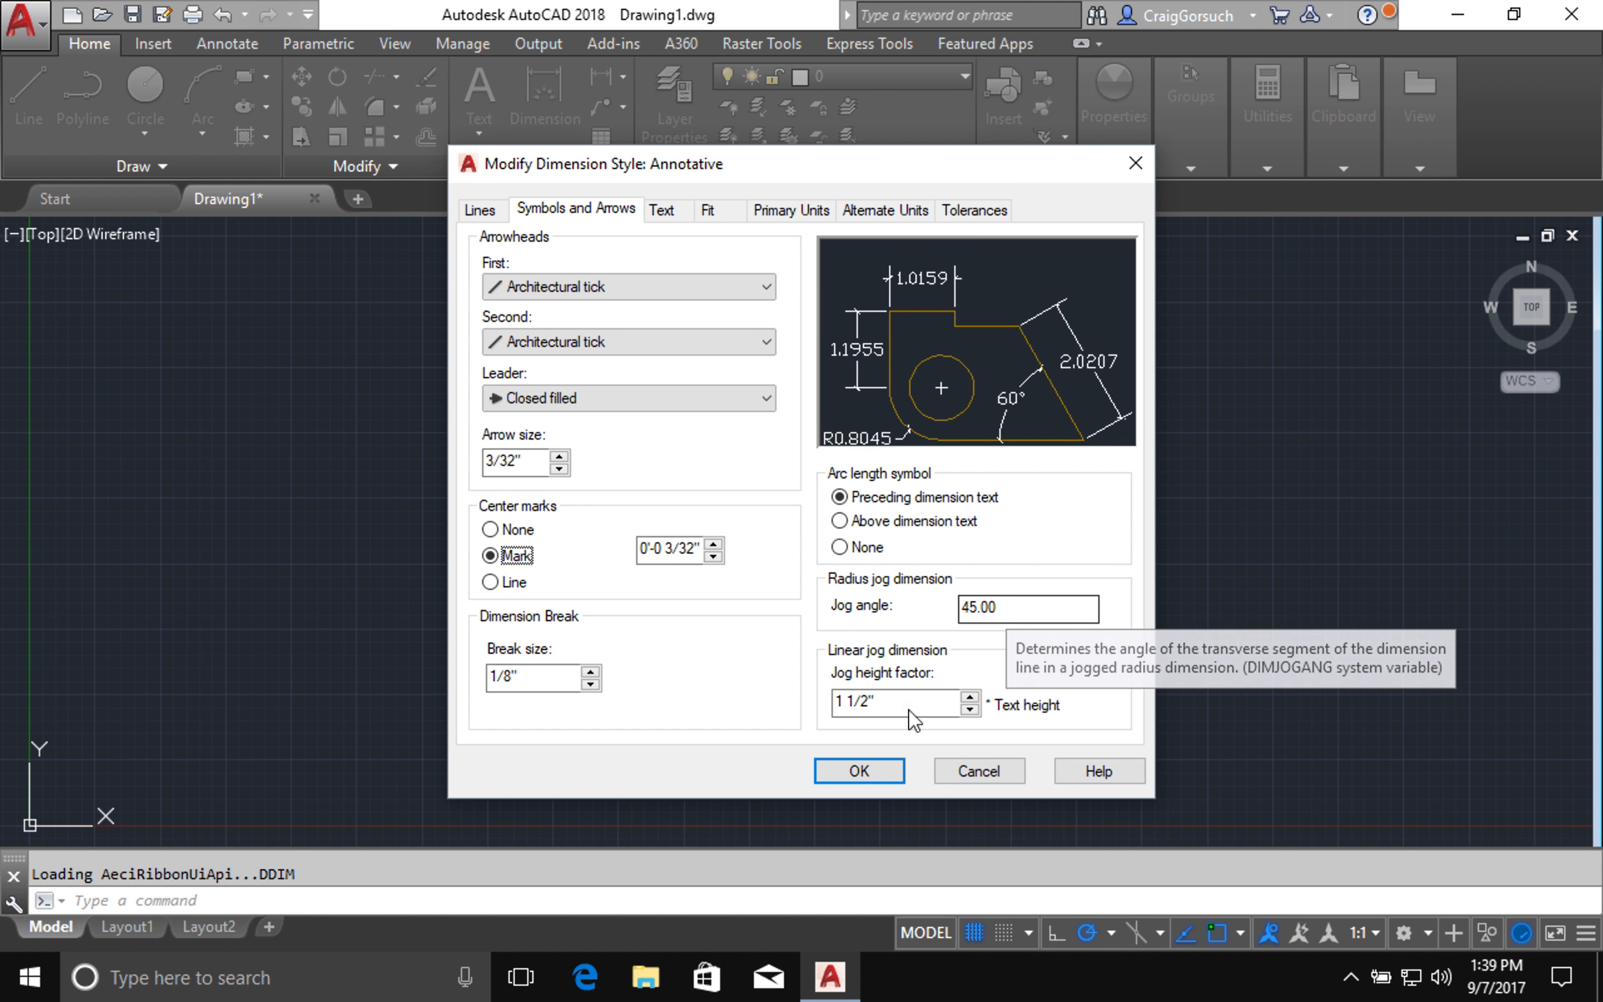
pyautogui.click(853, 708)
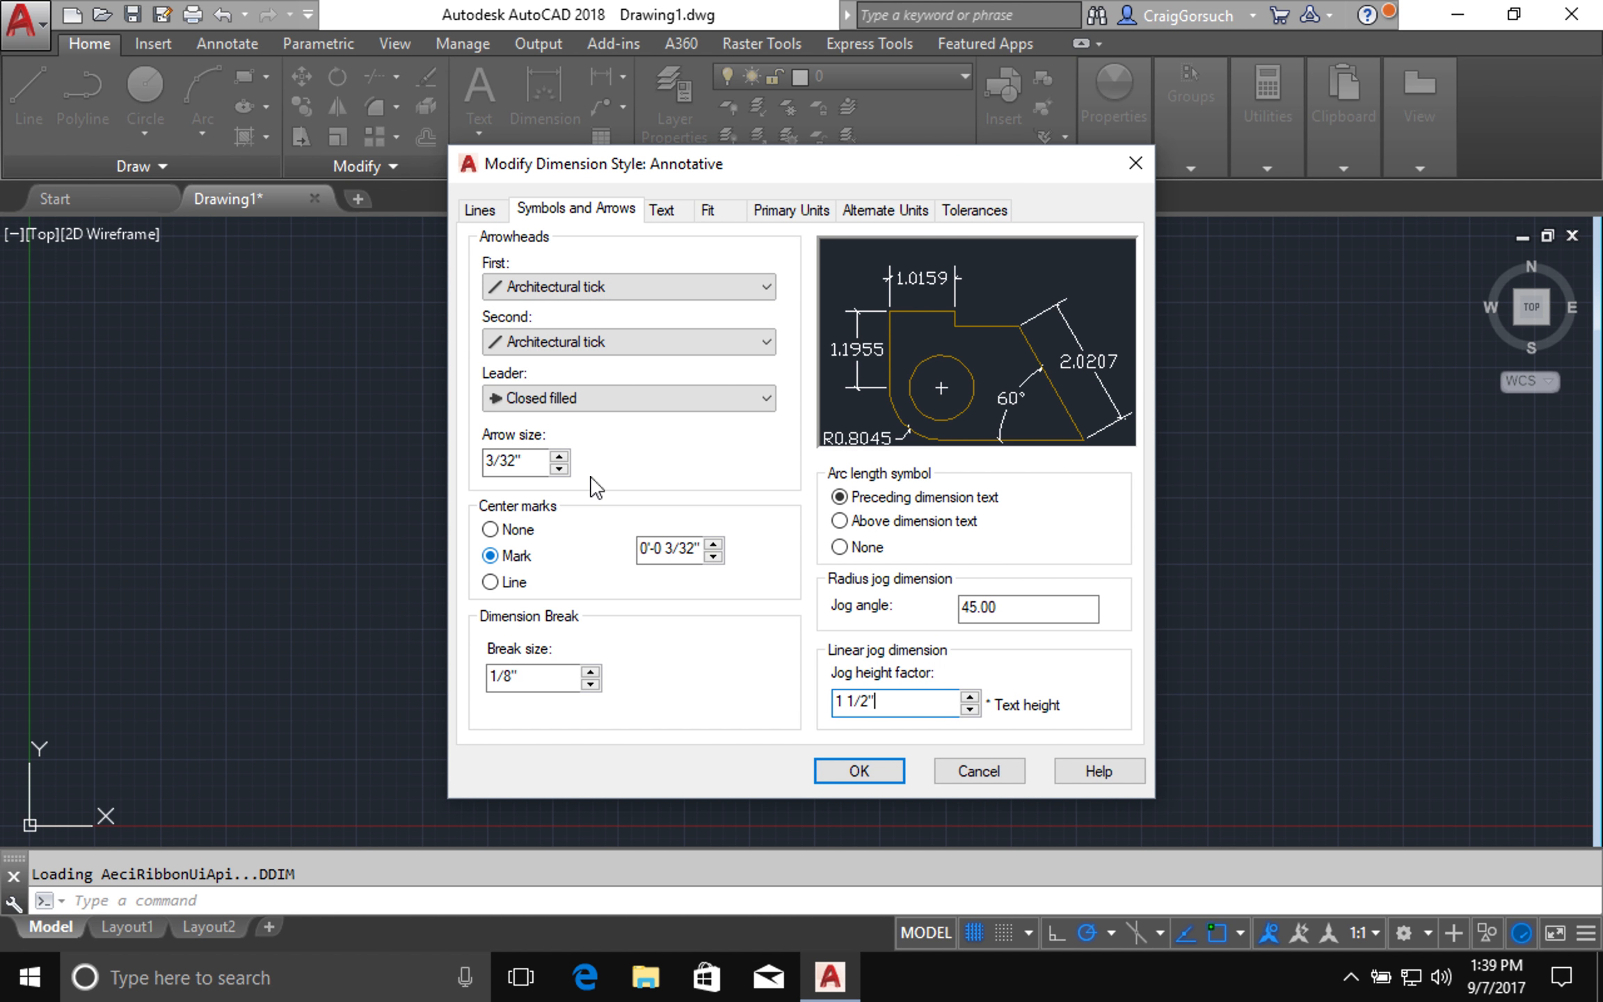
# Set the dimension lines to extend 1/16" beyond ticks with a baseline spacing of 1/4"
pyautogui.click(559, 212)
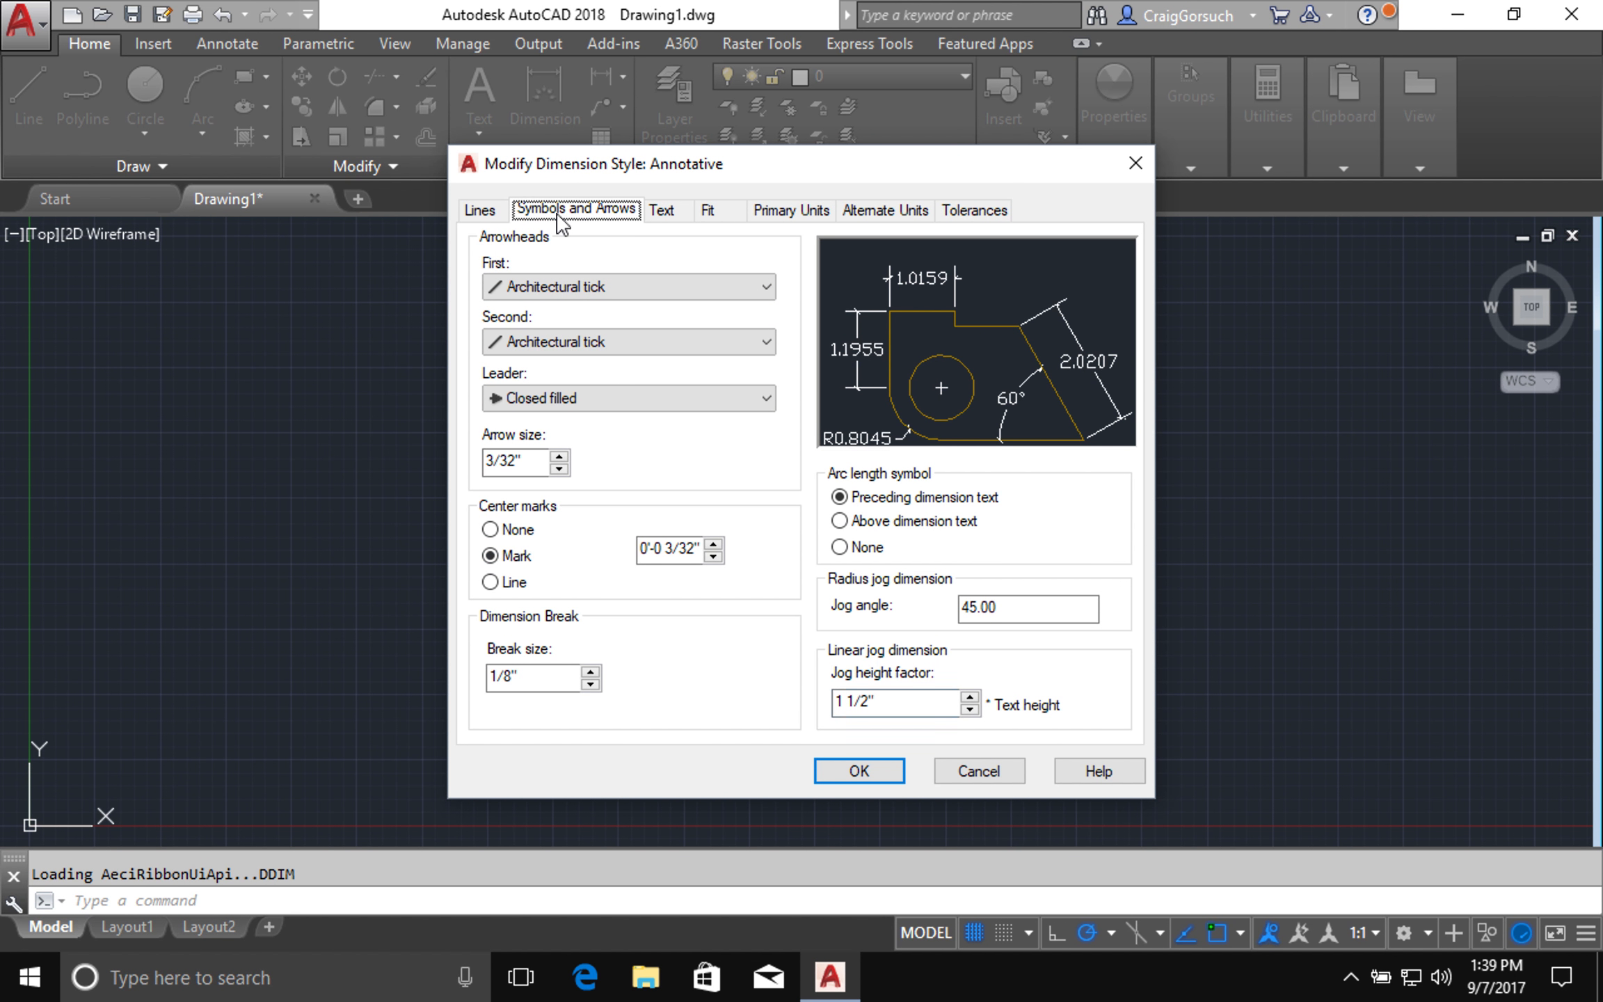
pyautogui.click(483, 212)
pyautogui.doubleClick(723, 372)
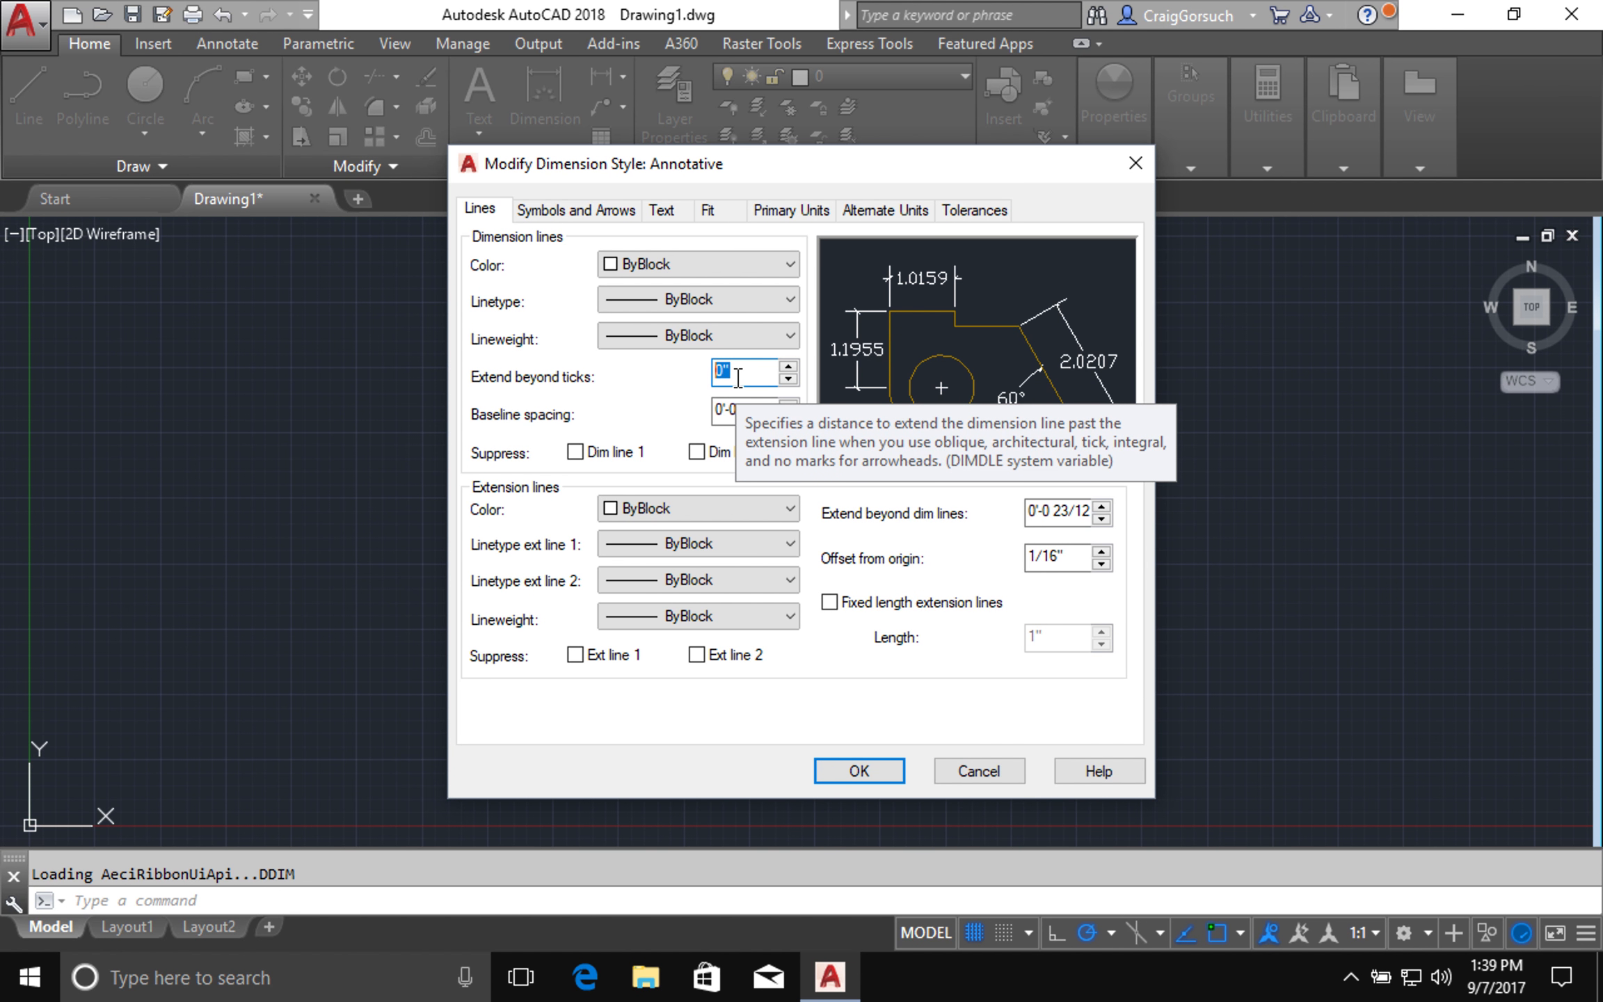
pyautogui.write('1/16')
pyautogui.press('Tab')
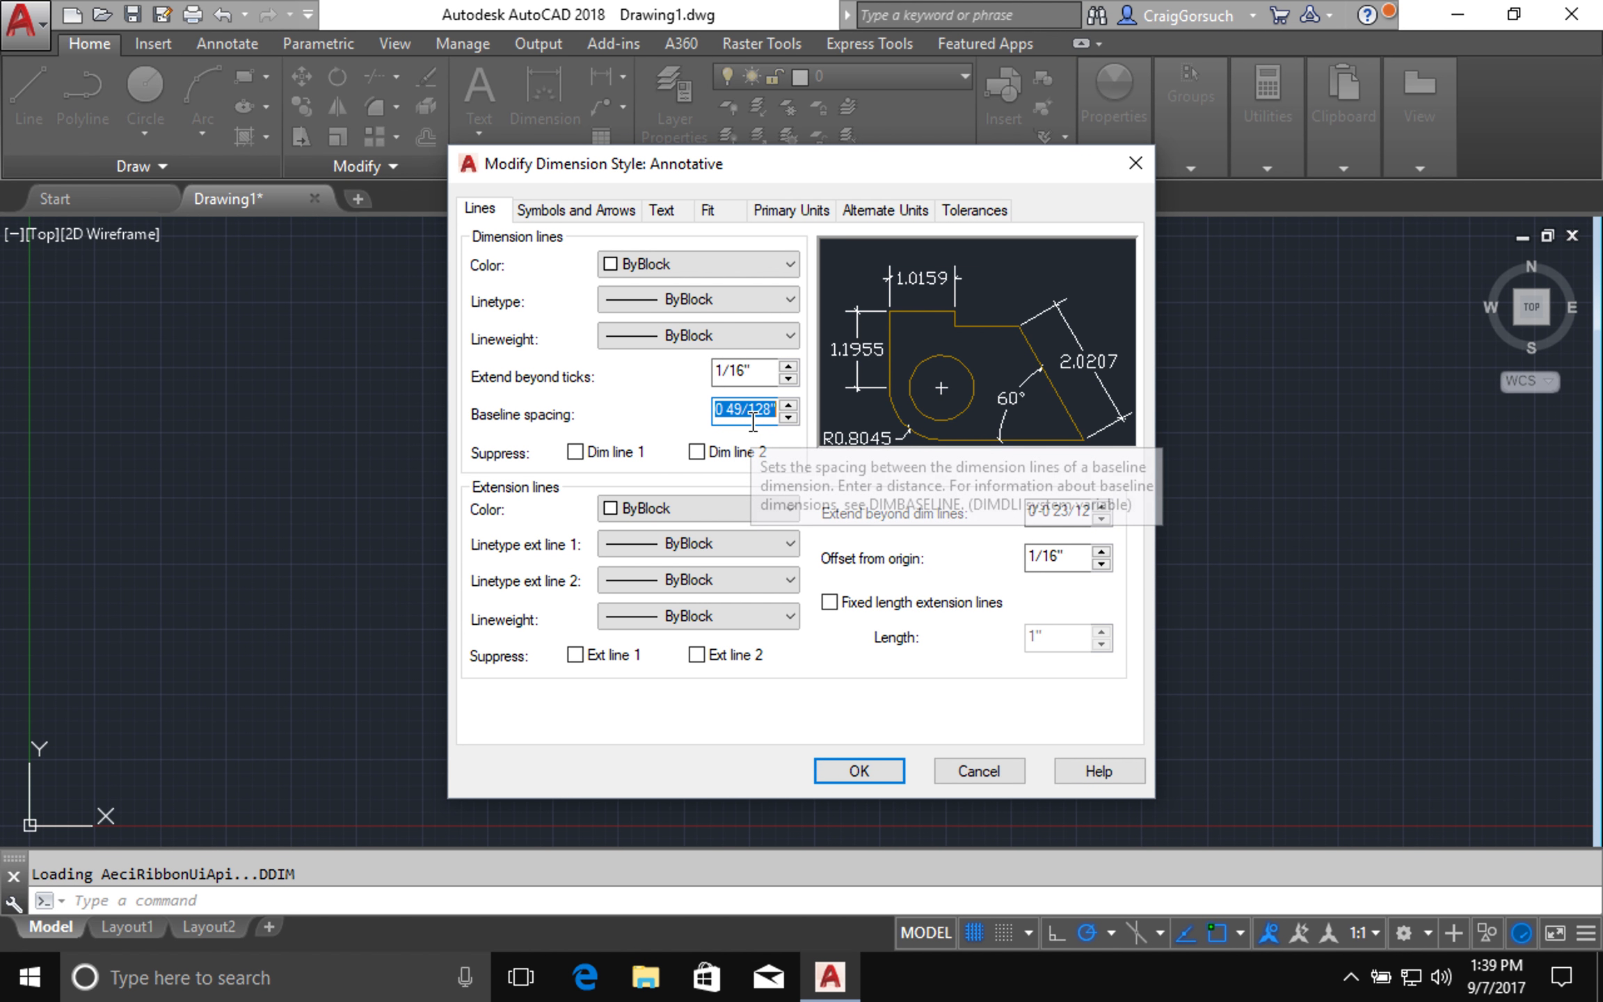
pyautogui.write('1/4')
pyautogui.press('Tab')
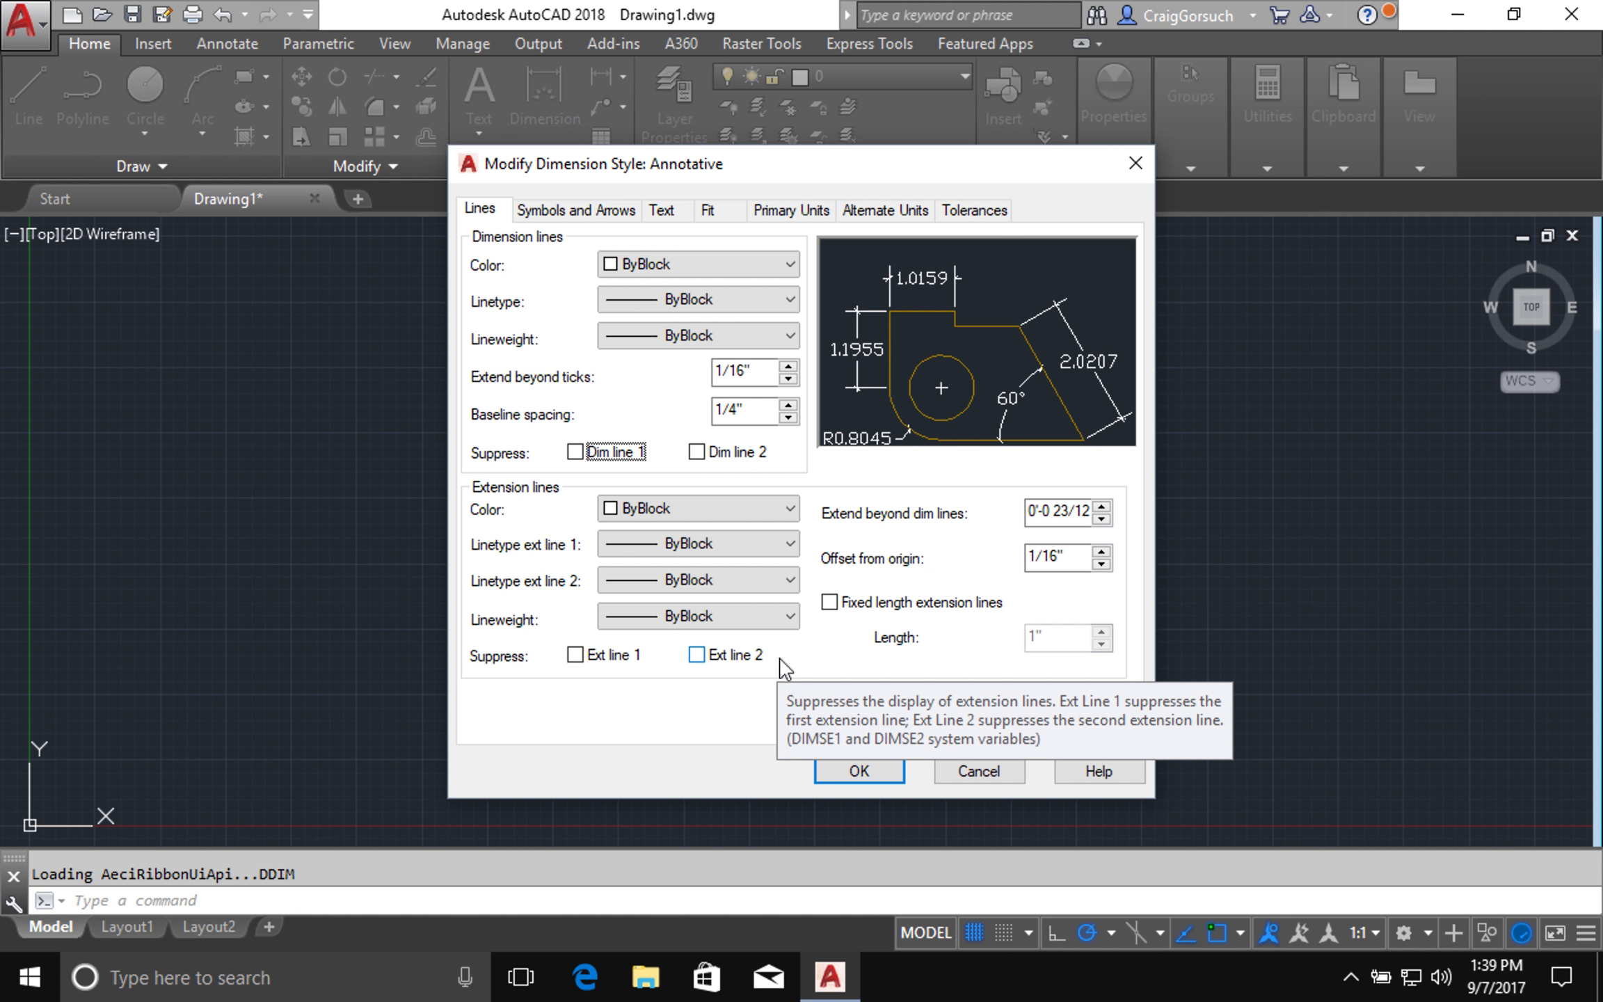
# Set the extension lines to extend 1/16" beyond the dimension lines, with a 3/32" offset from origin
pyautogui.click(1062, 518)
pyautogui.doubleClick(1061, 518)
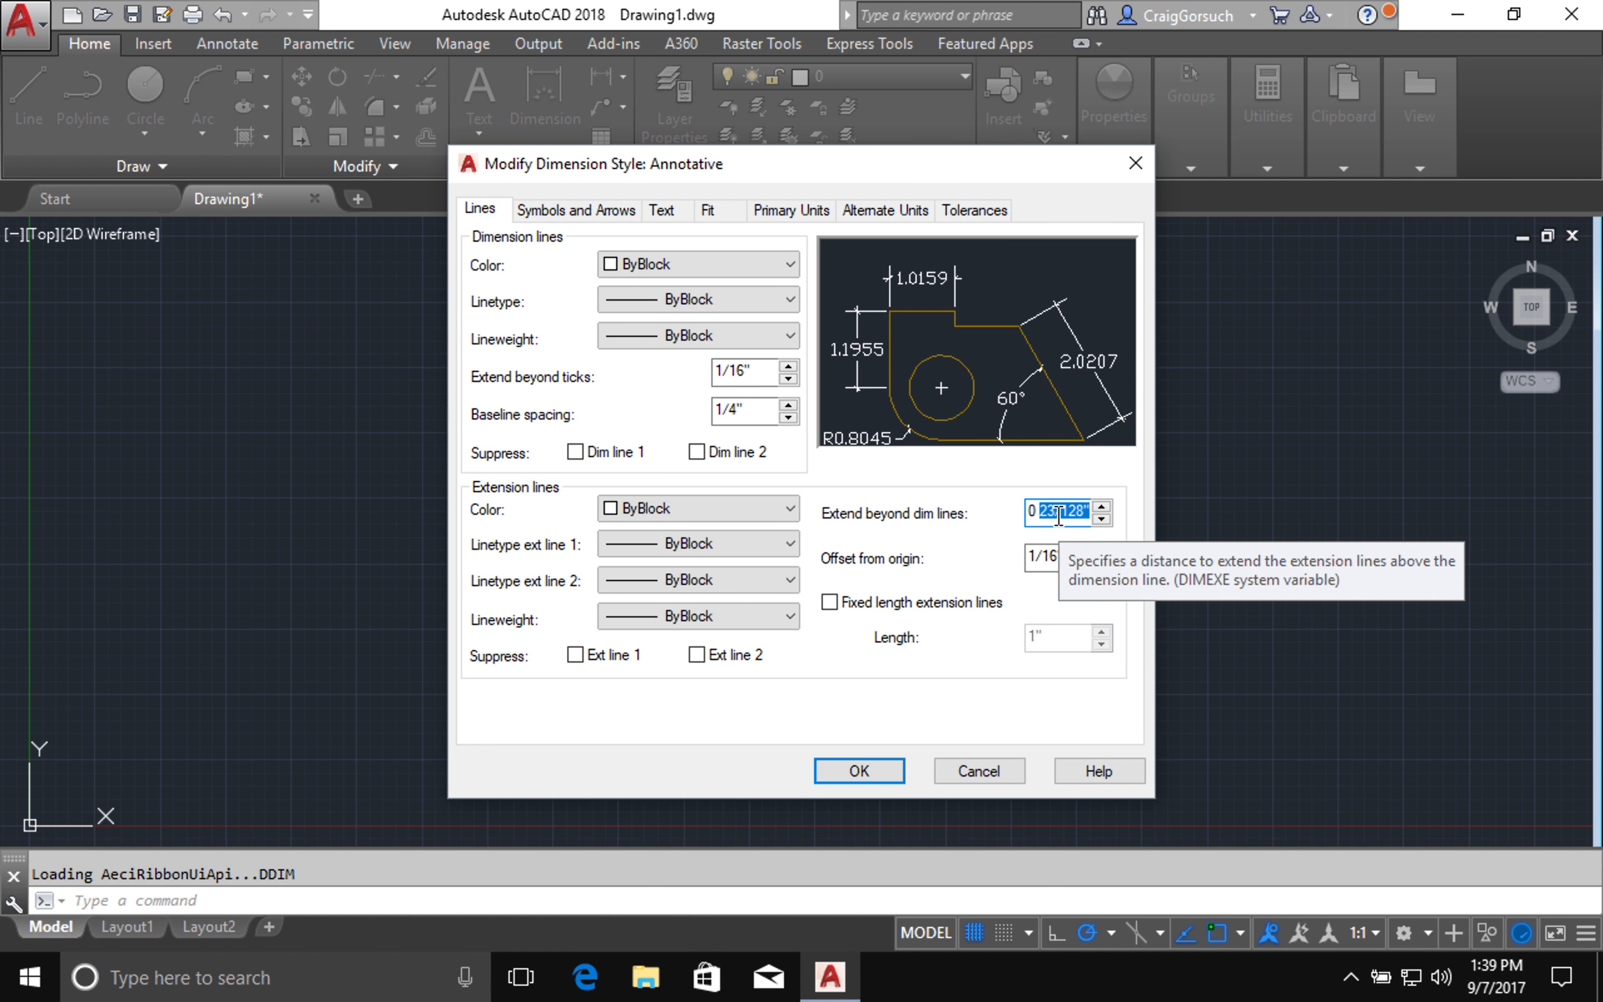
pyautogui.write('1/16')
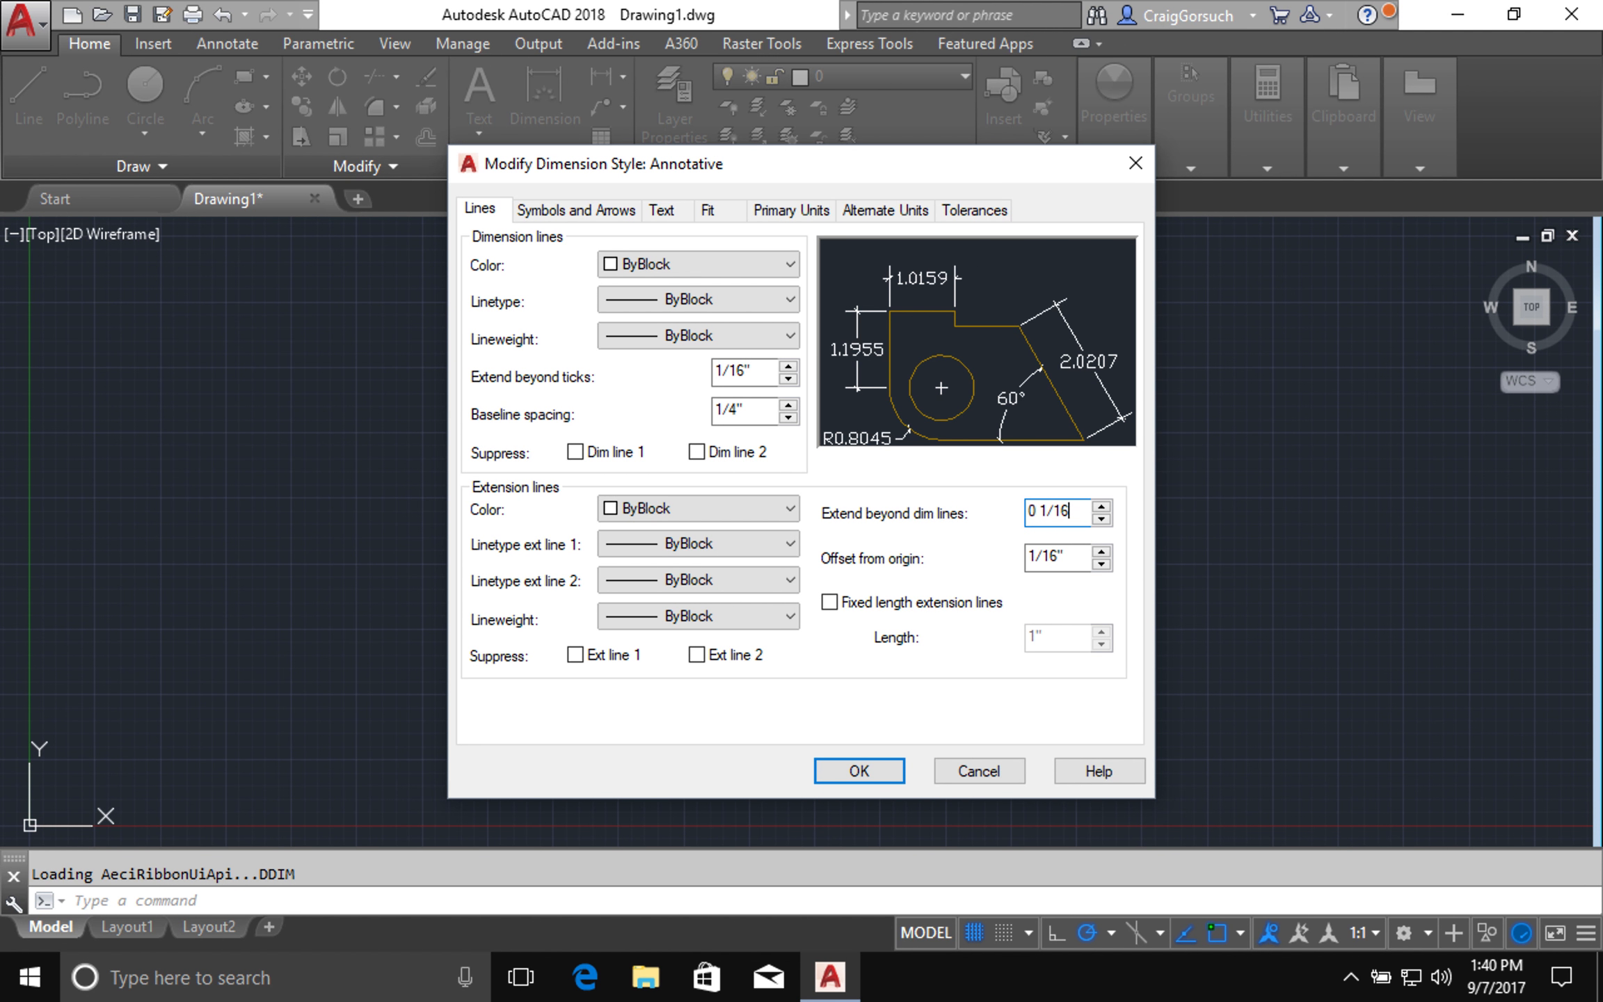
pyautogui.press('Tab')
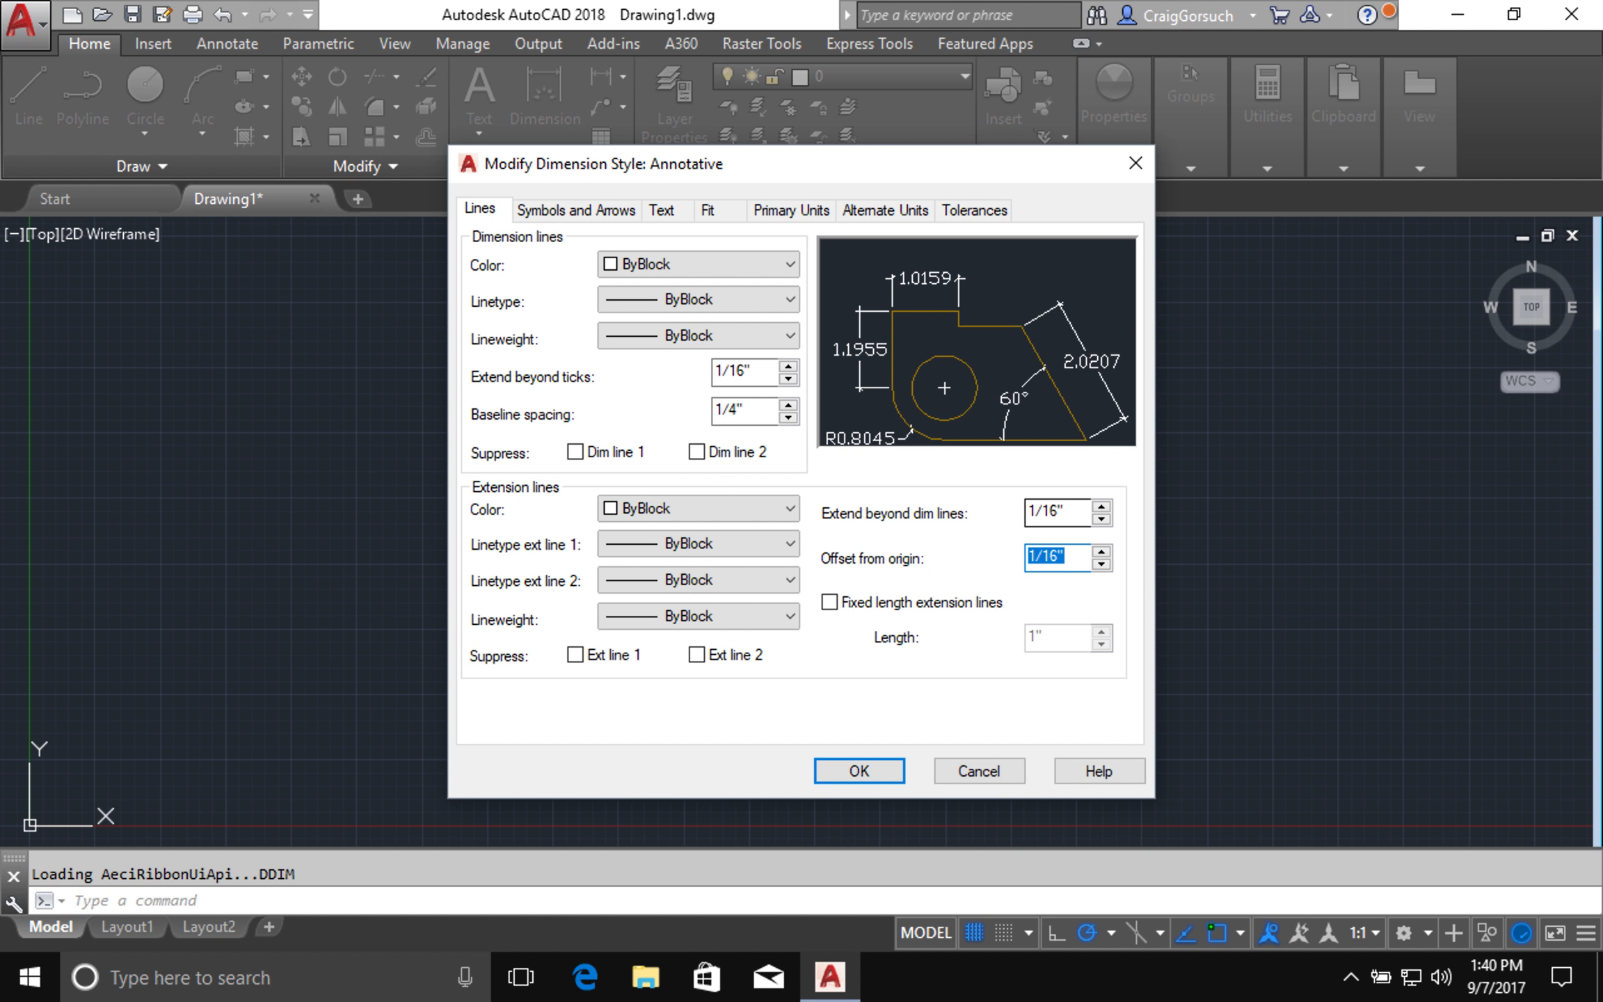
pyautogui.write('3/32')
# Set the dimension text style to Arial Narrow and its vertical placement to Above
pyautogui.click(593, 216)
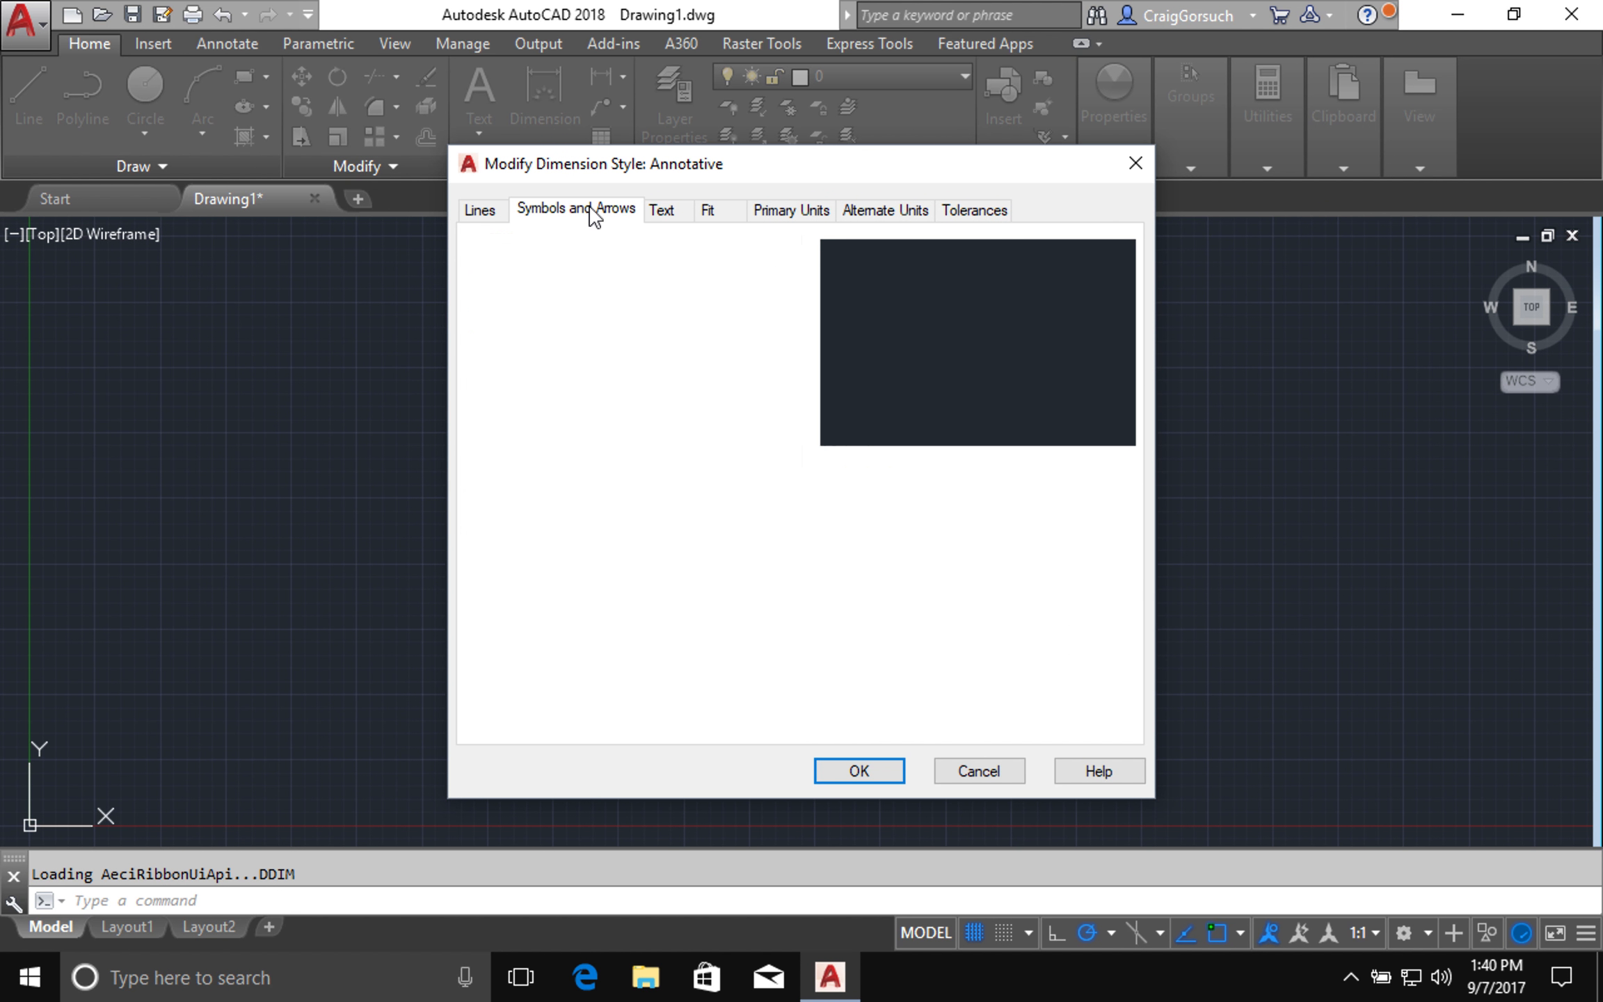
pyautogui.click(681, 212)
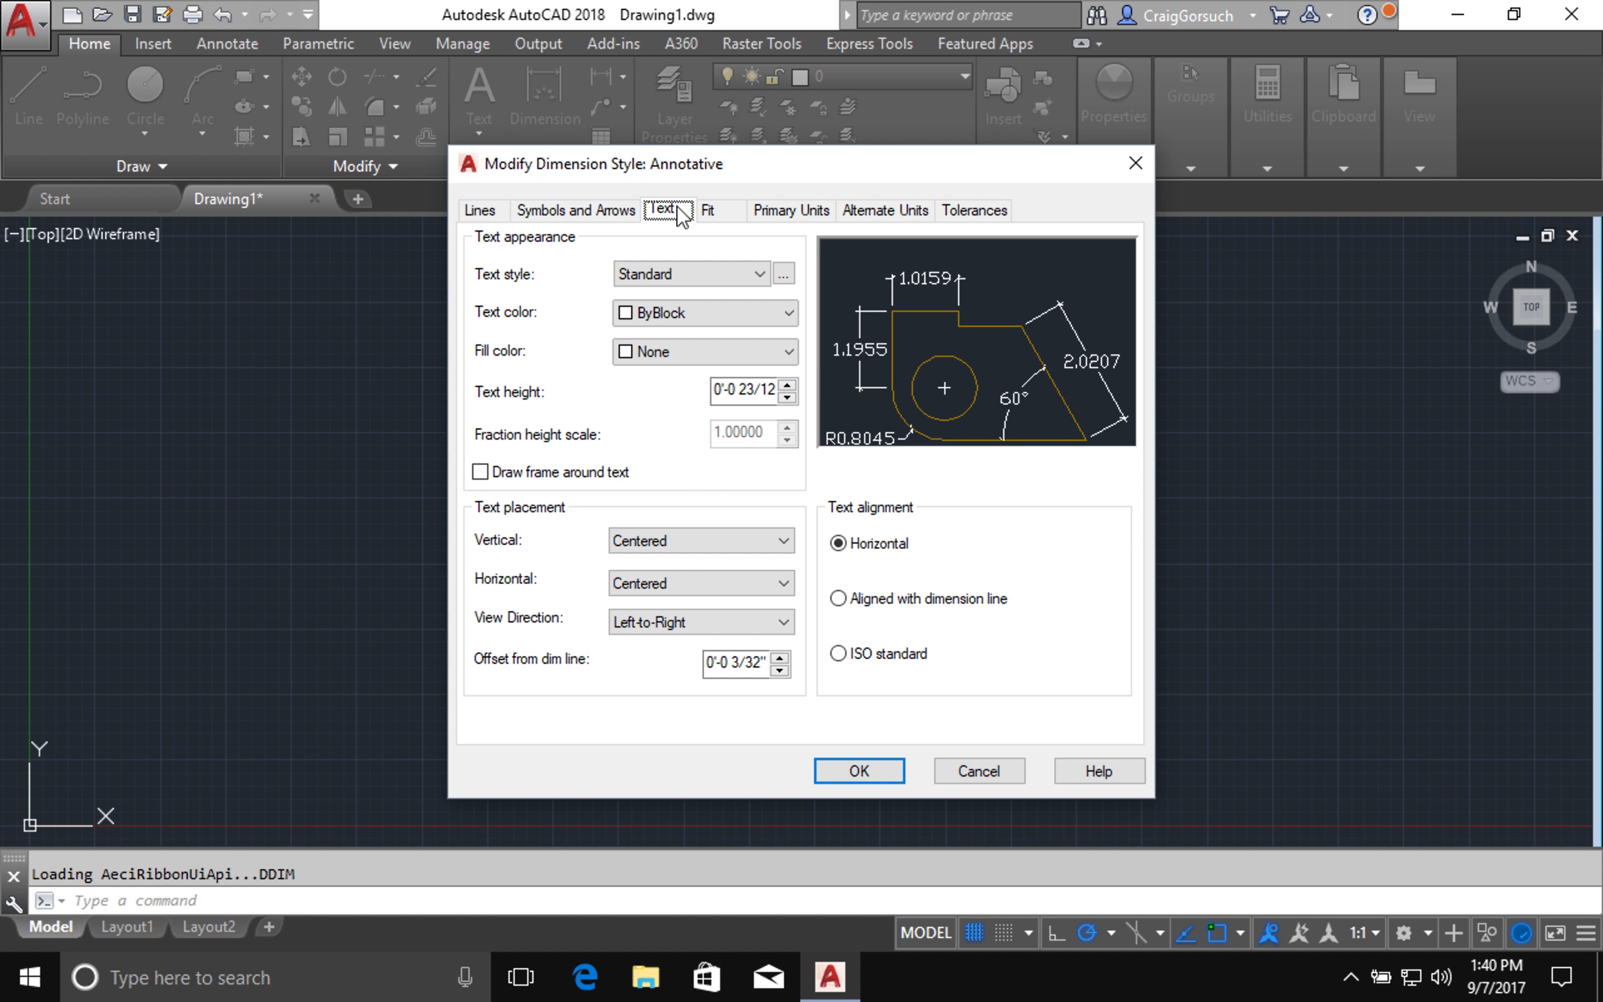
pyautogui.click(692, 275)
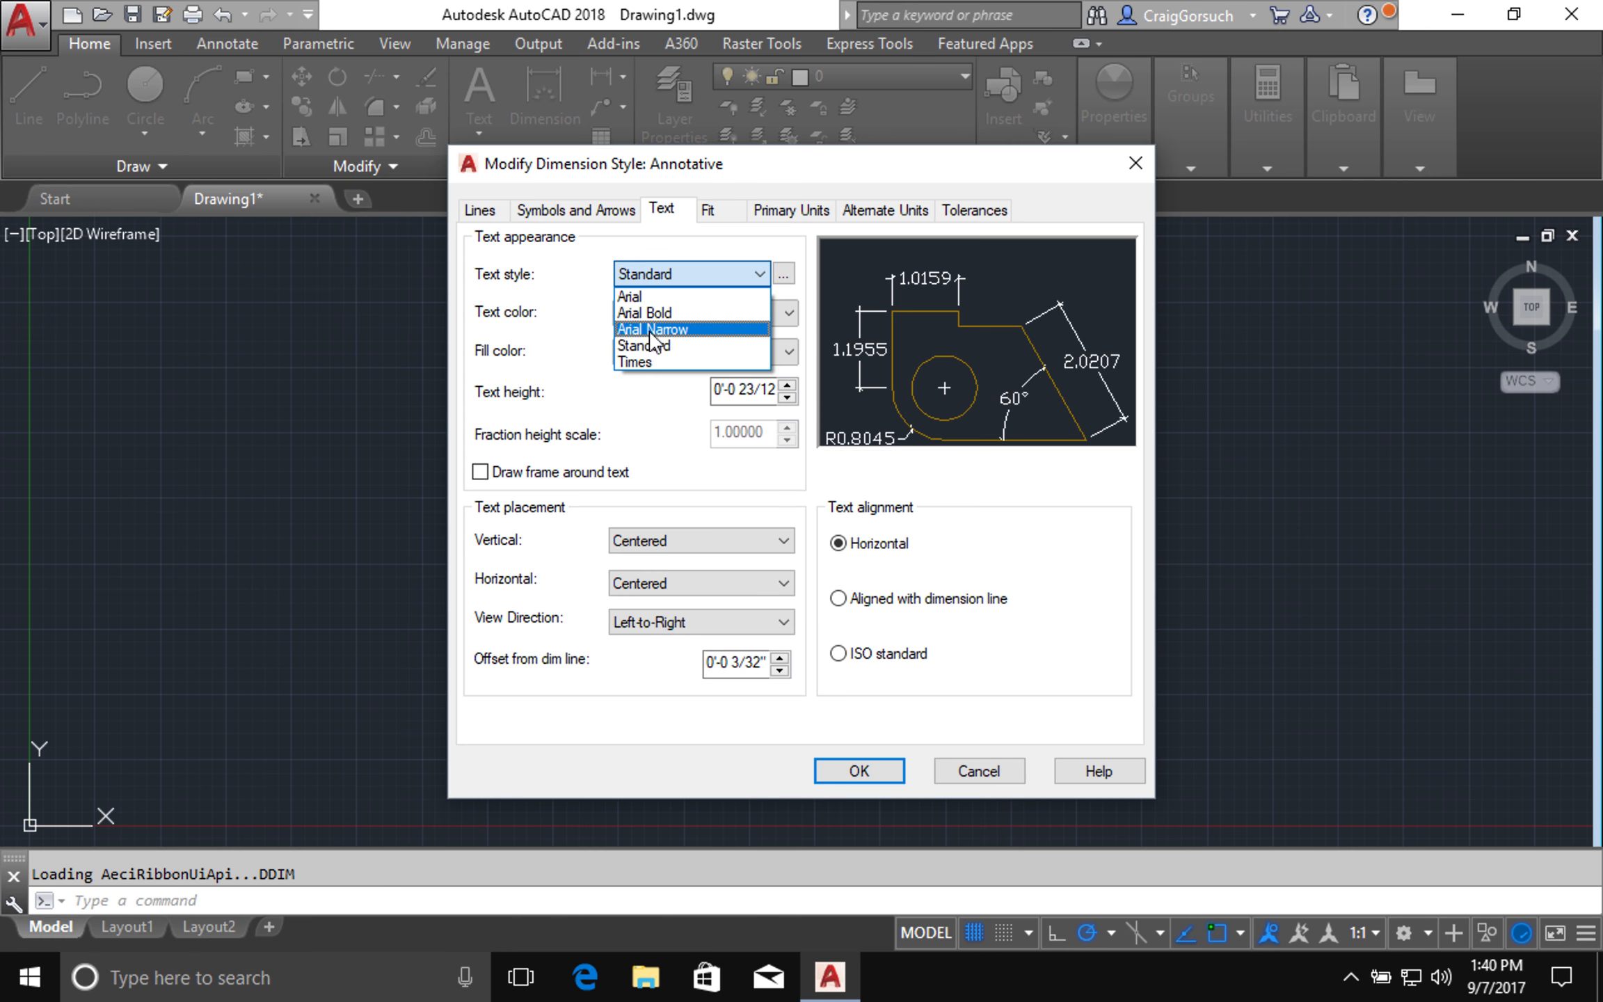
pyautogui.click(650, 330)
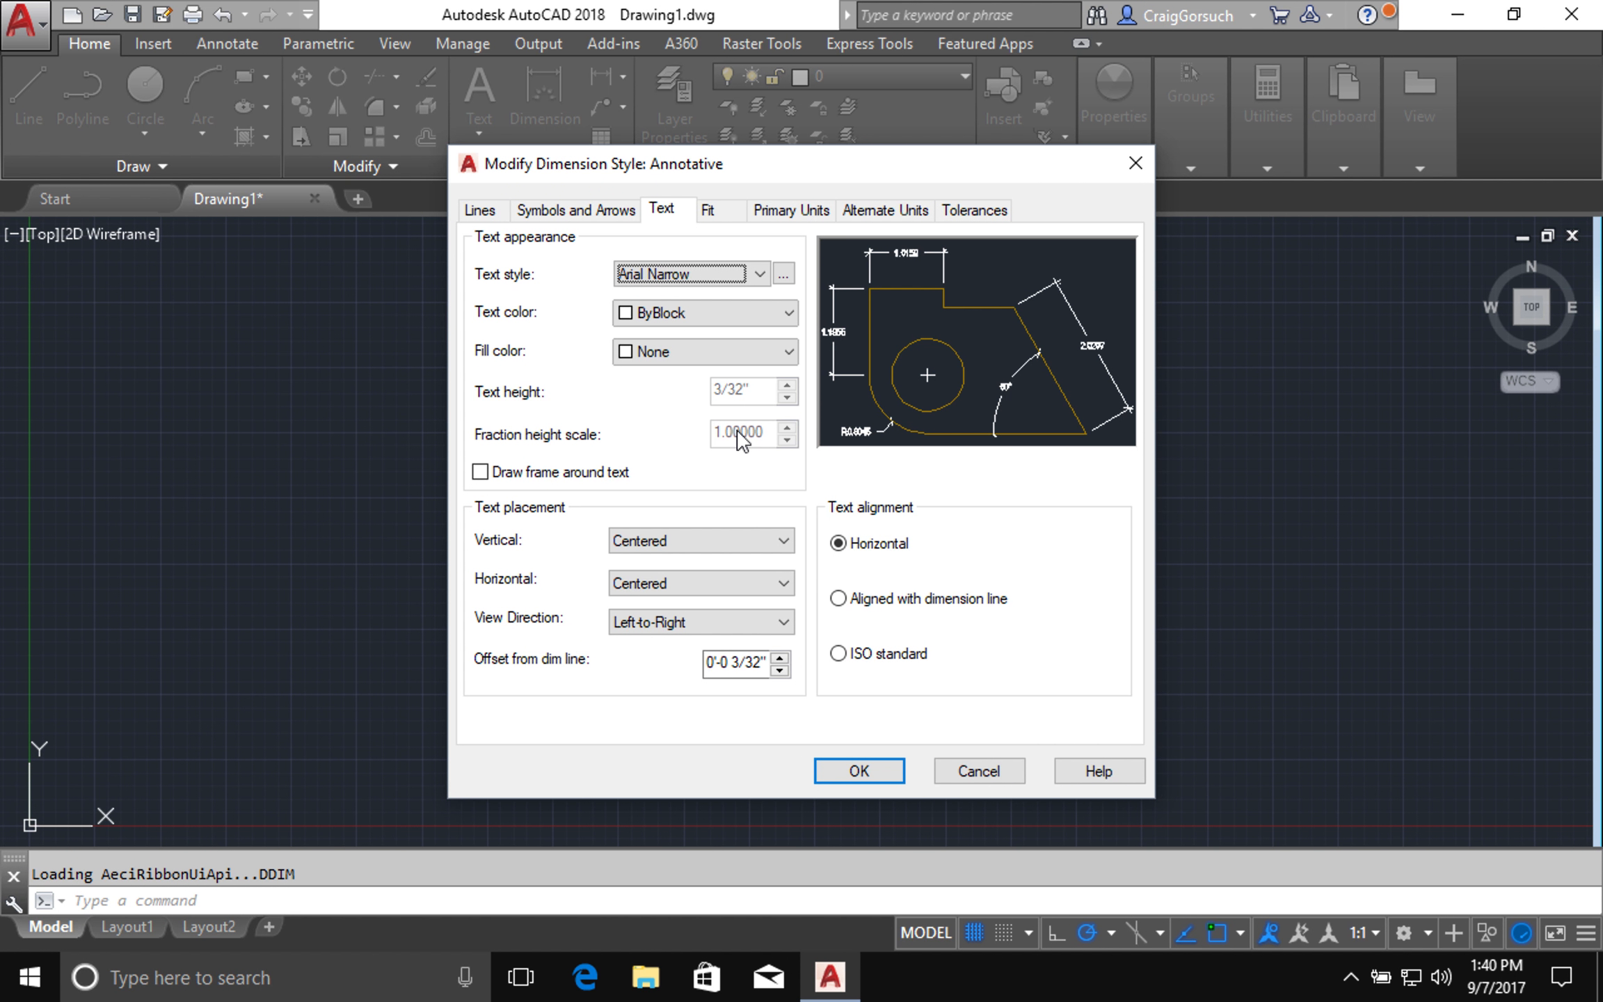
pyautogui.click(666, 537)
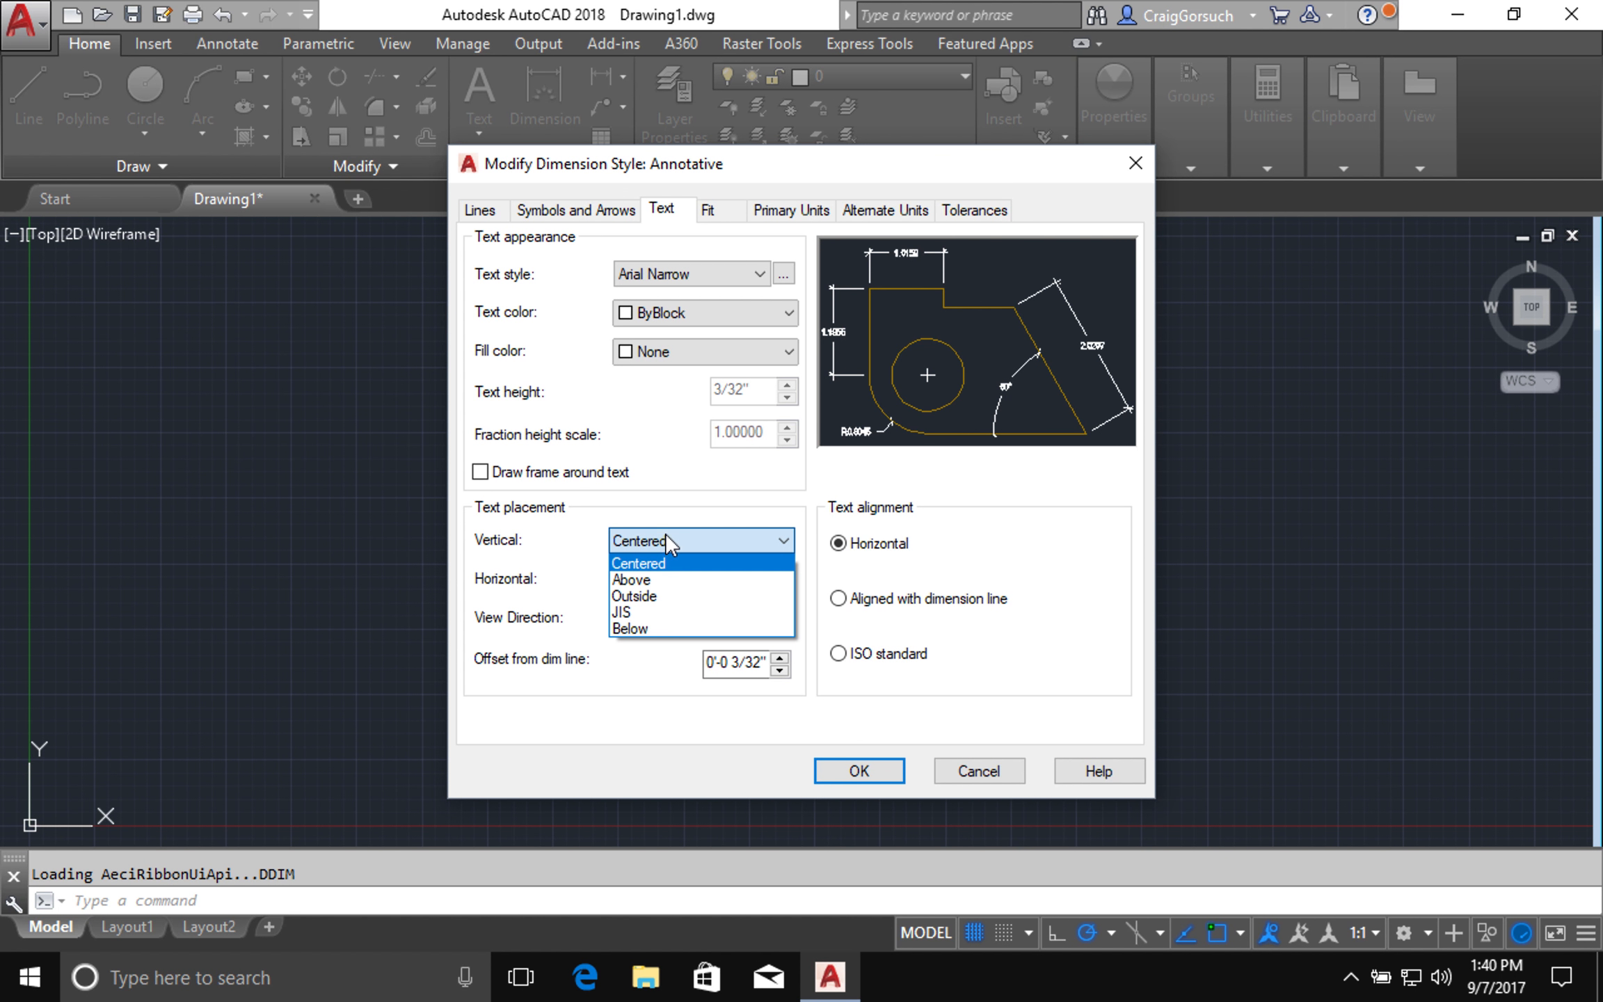
pyautogui.click(664, 578)
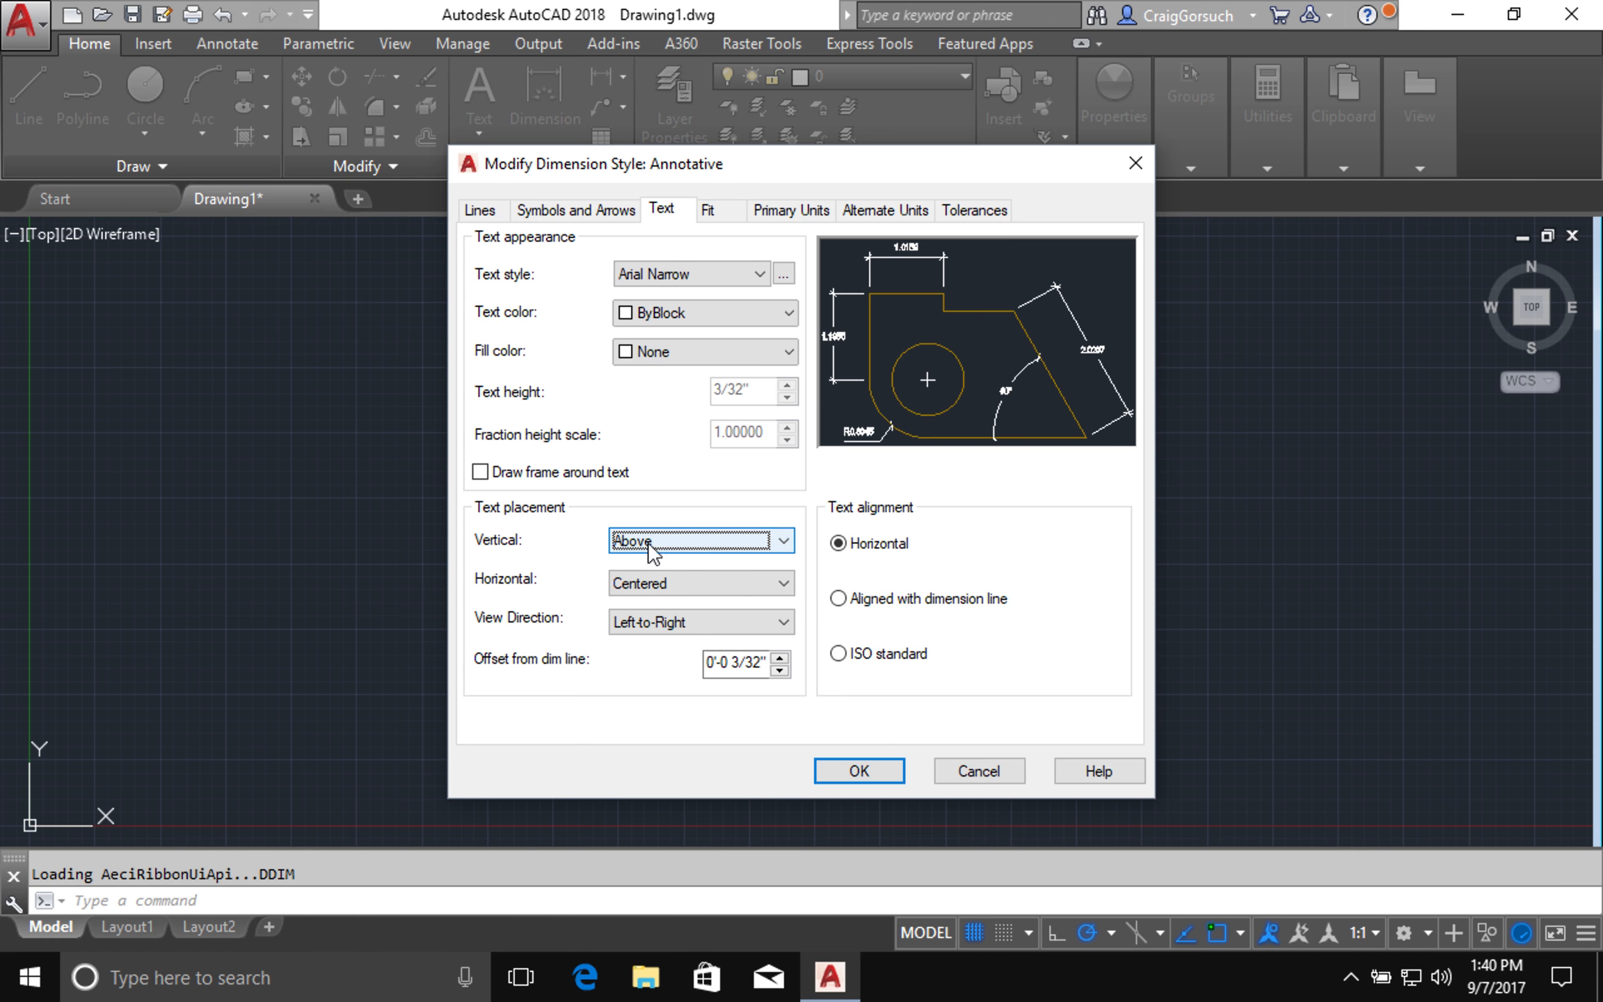
pyautogui.click(950, 249)
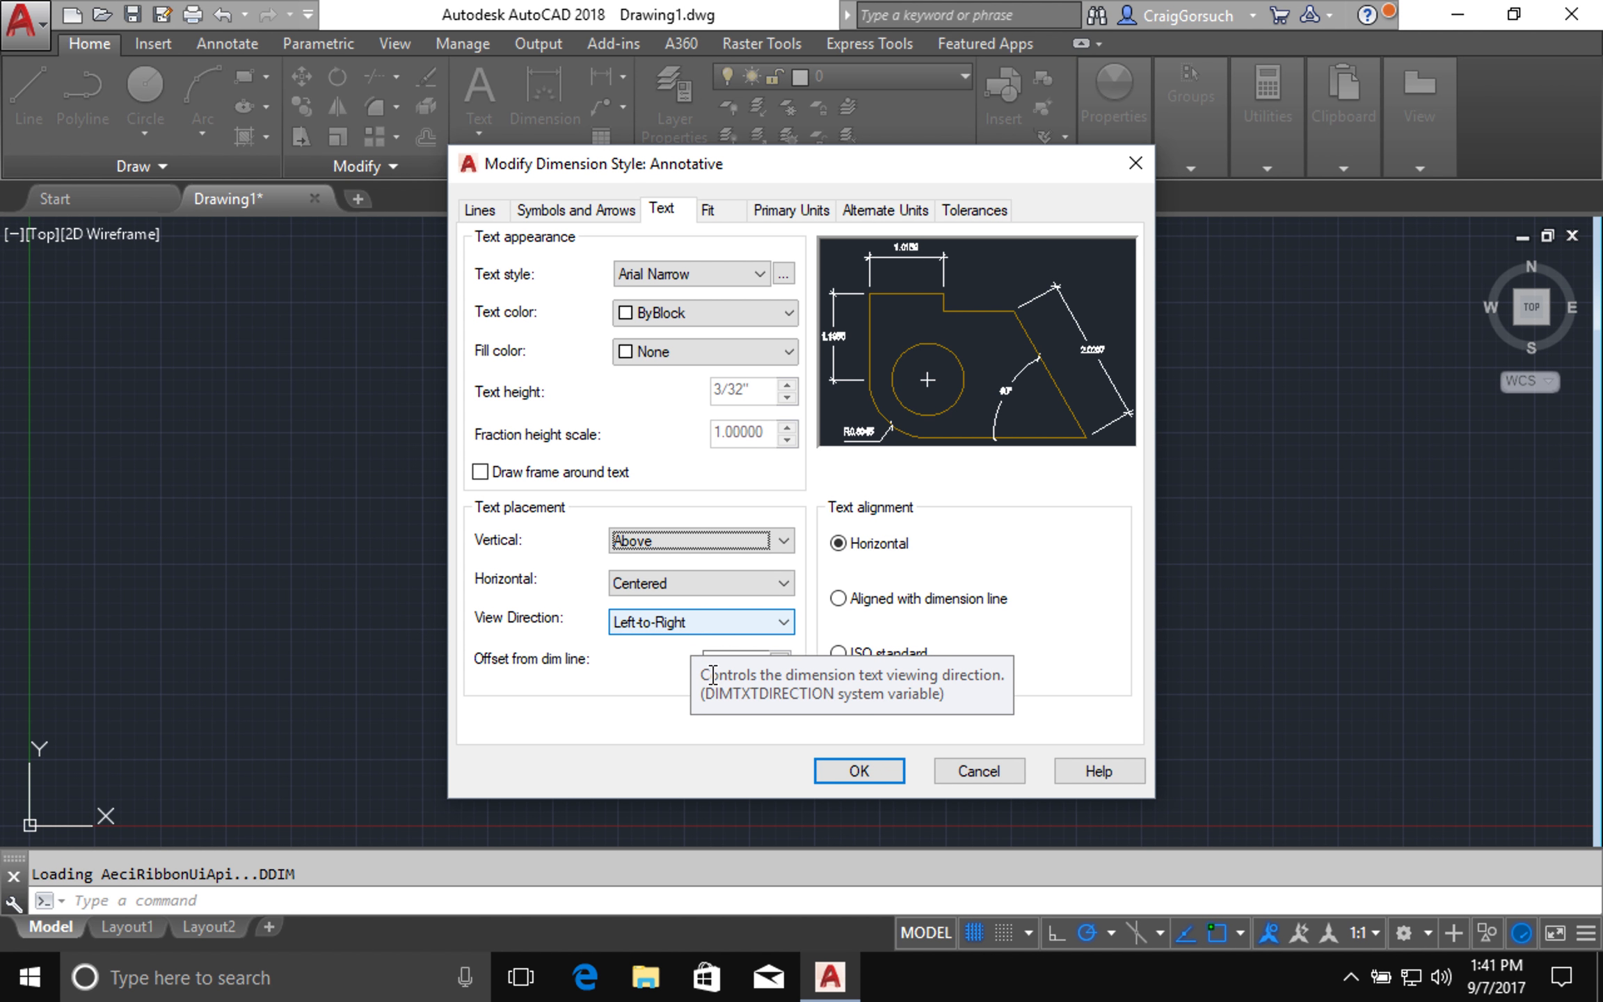
# Set the text offset from the dimension line to 1/32" and the text alignment to Aligned with dimension line
pyautogui.doubleClick(736, 662)
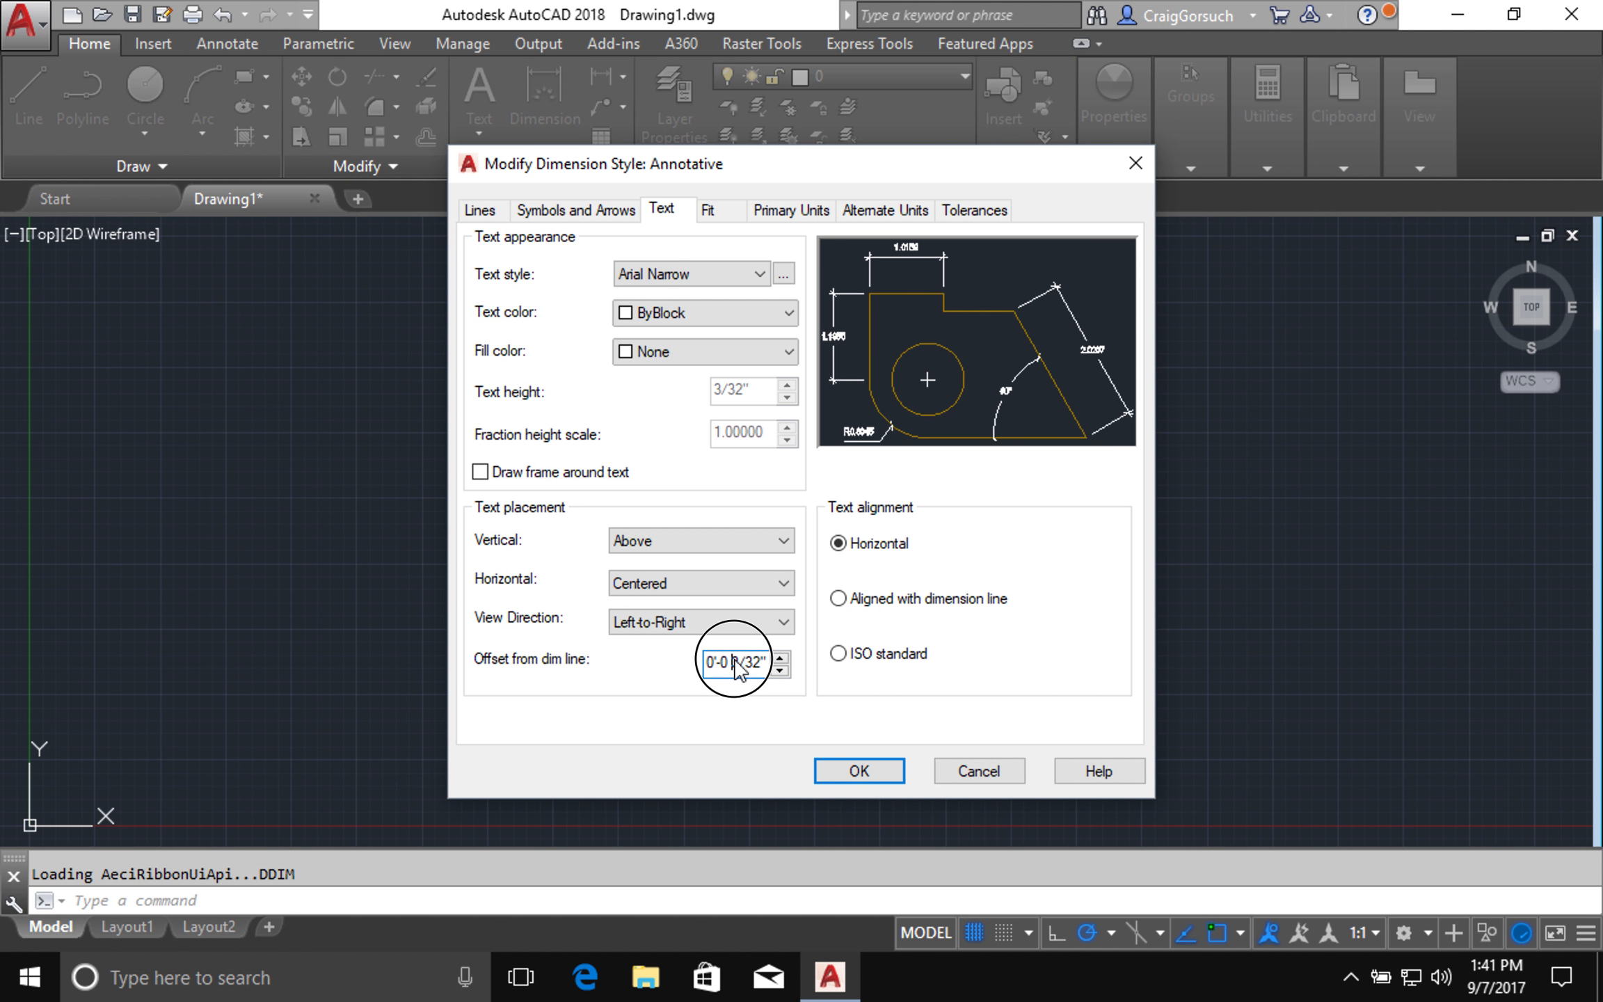
pyautogui.write('1')
pyautogui.press('Tab')
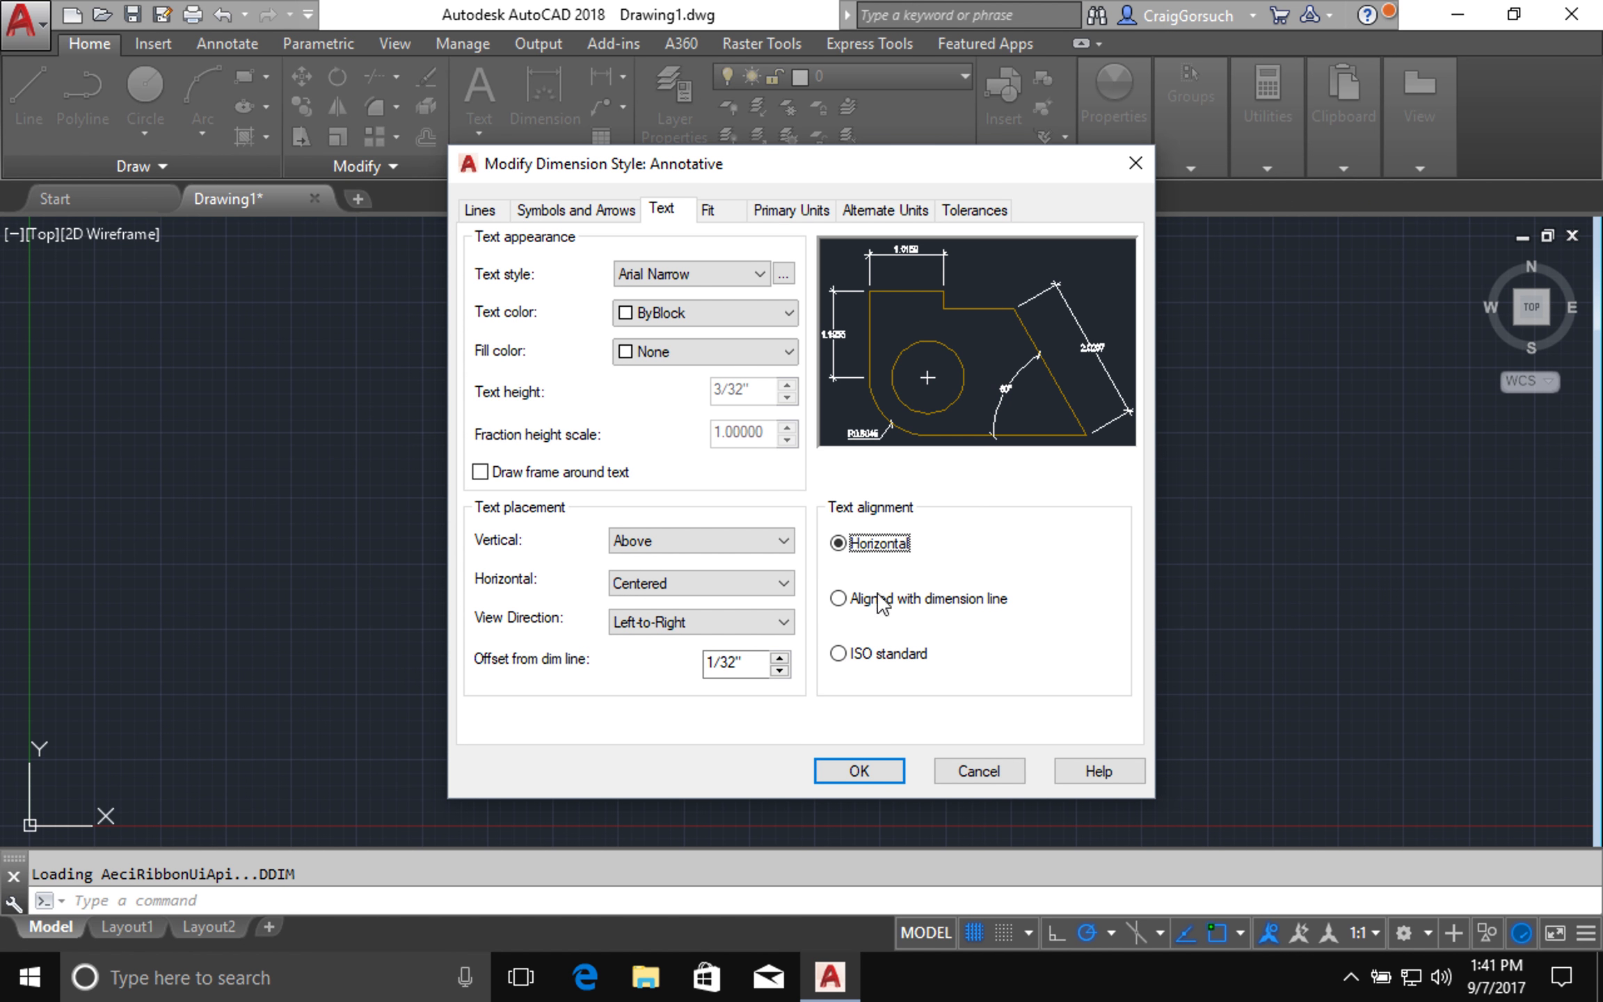
pyautogui.click(938, 600)
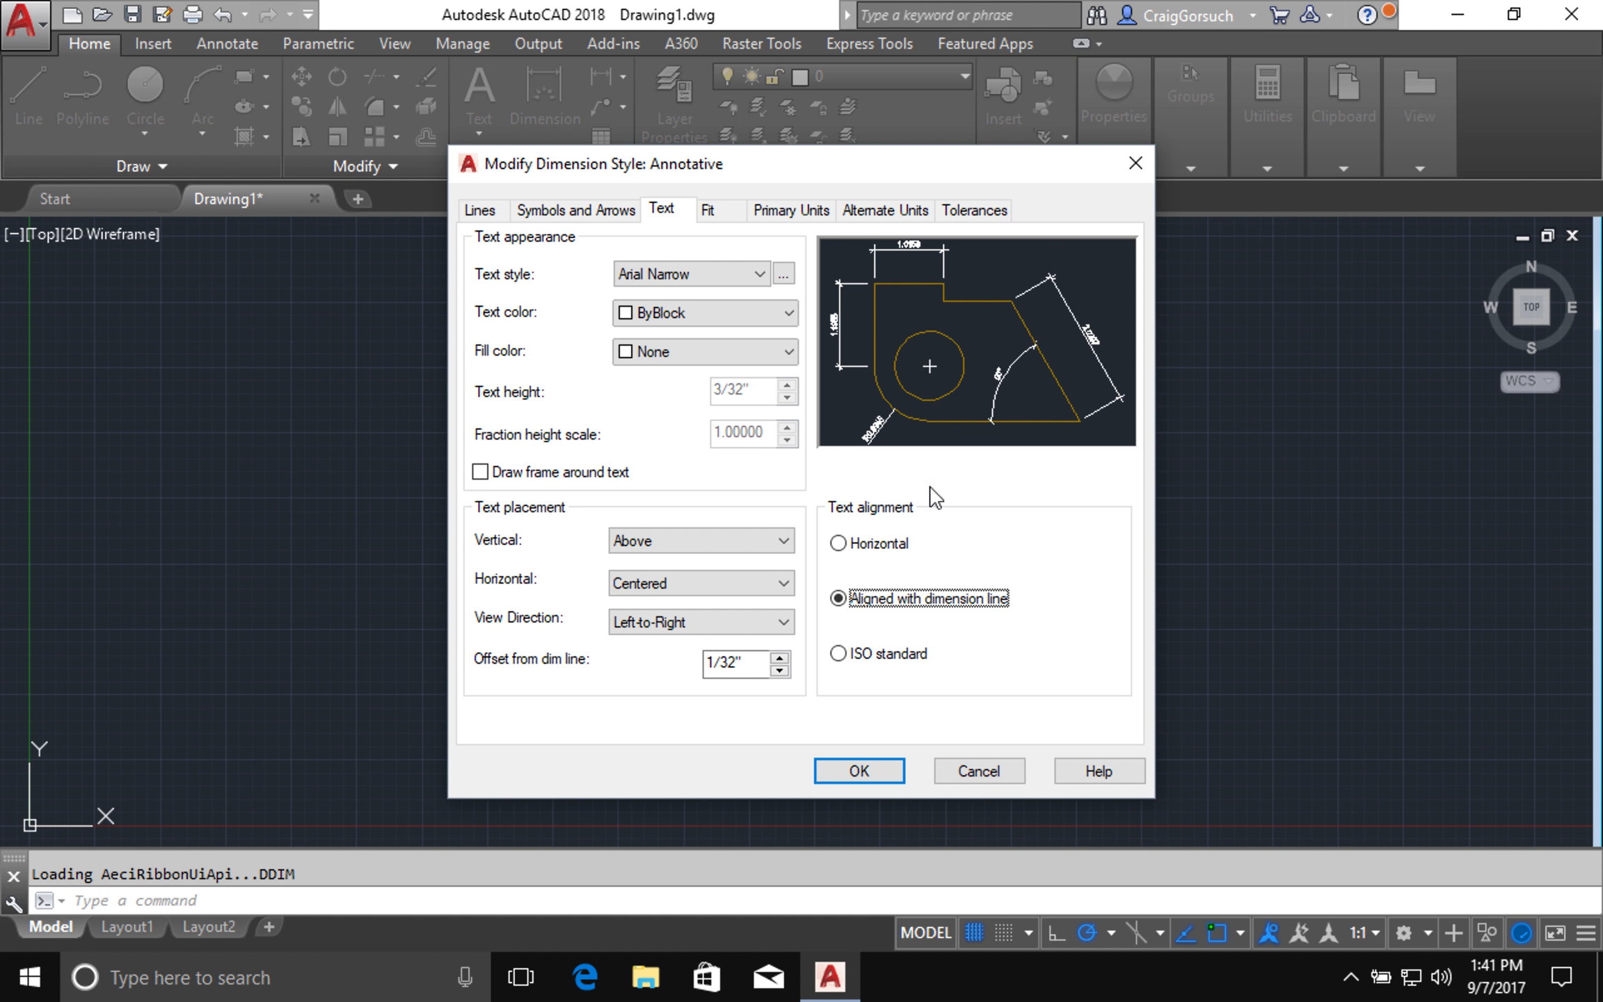
# Set the fit option to Both text and arrows and the text placement to Over dimension line, with leader
pyautogui.click(718, 210)
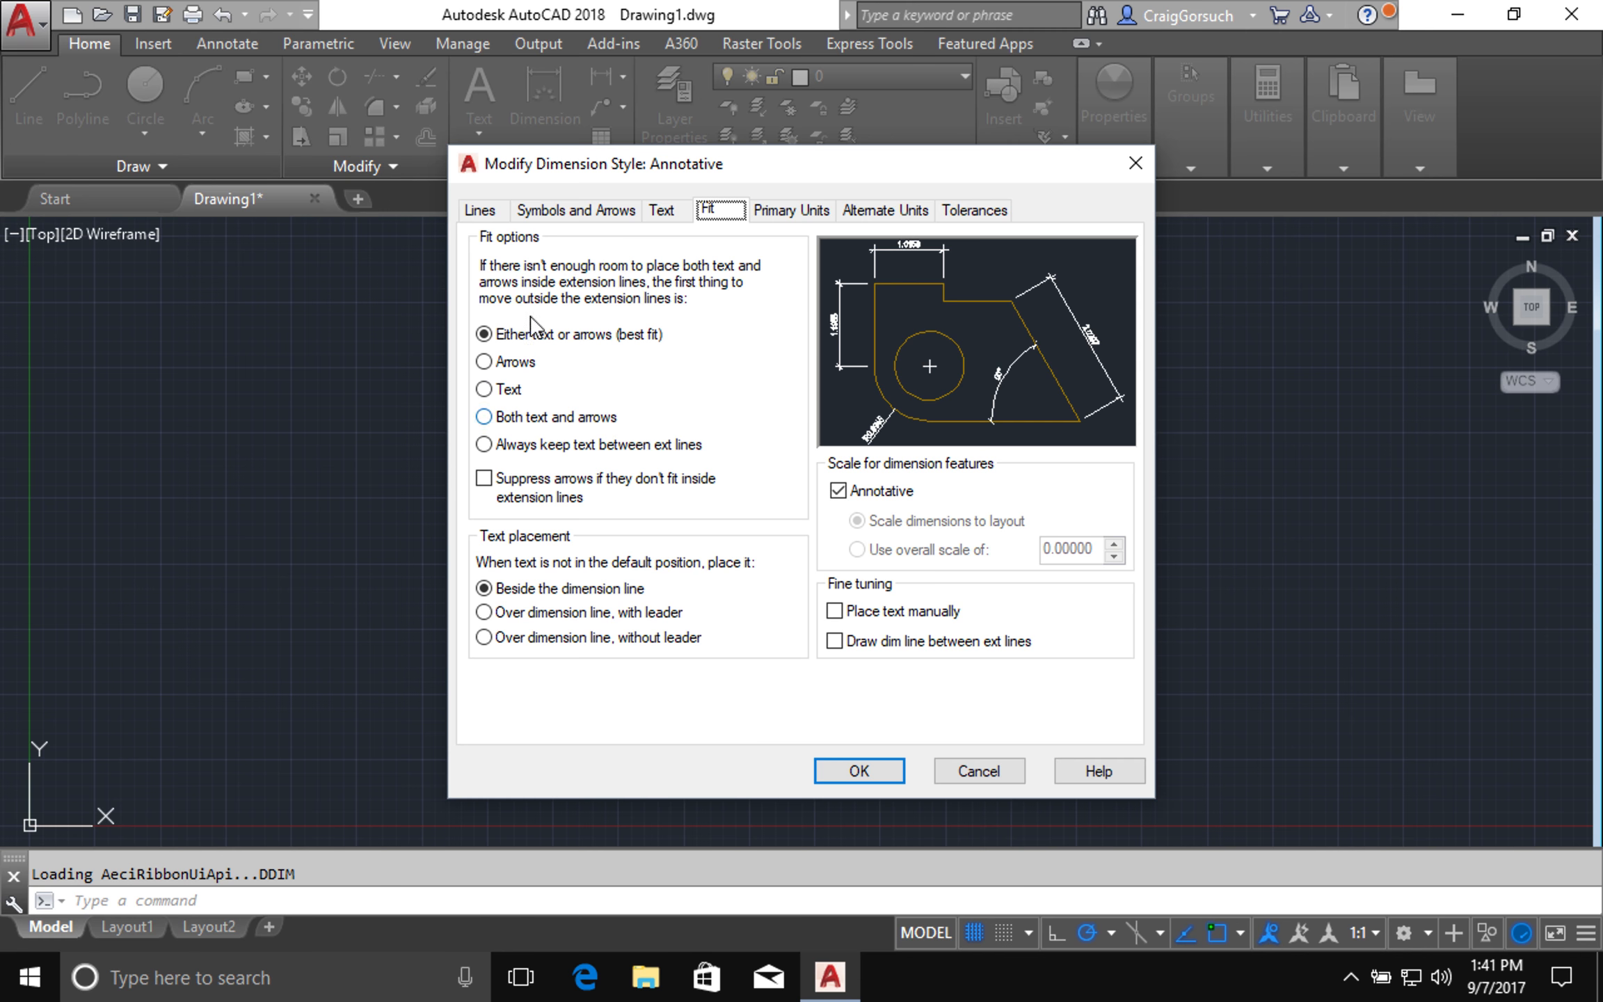
pyautogui.click(521, 418)
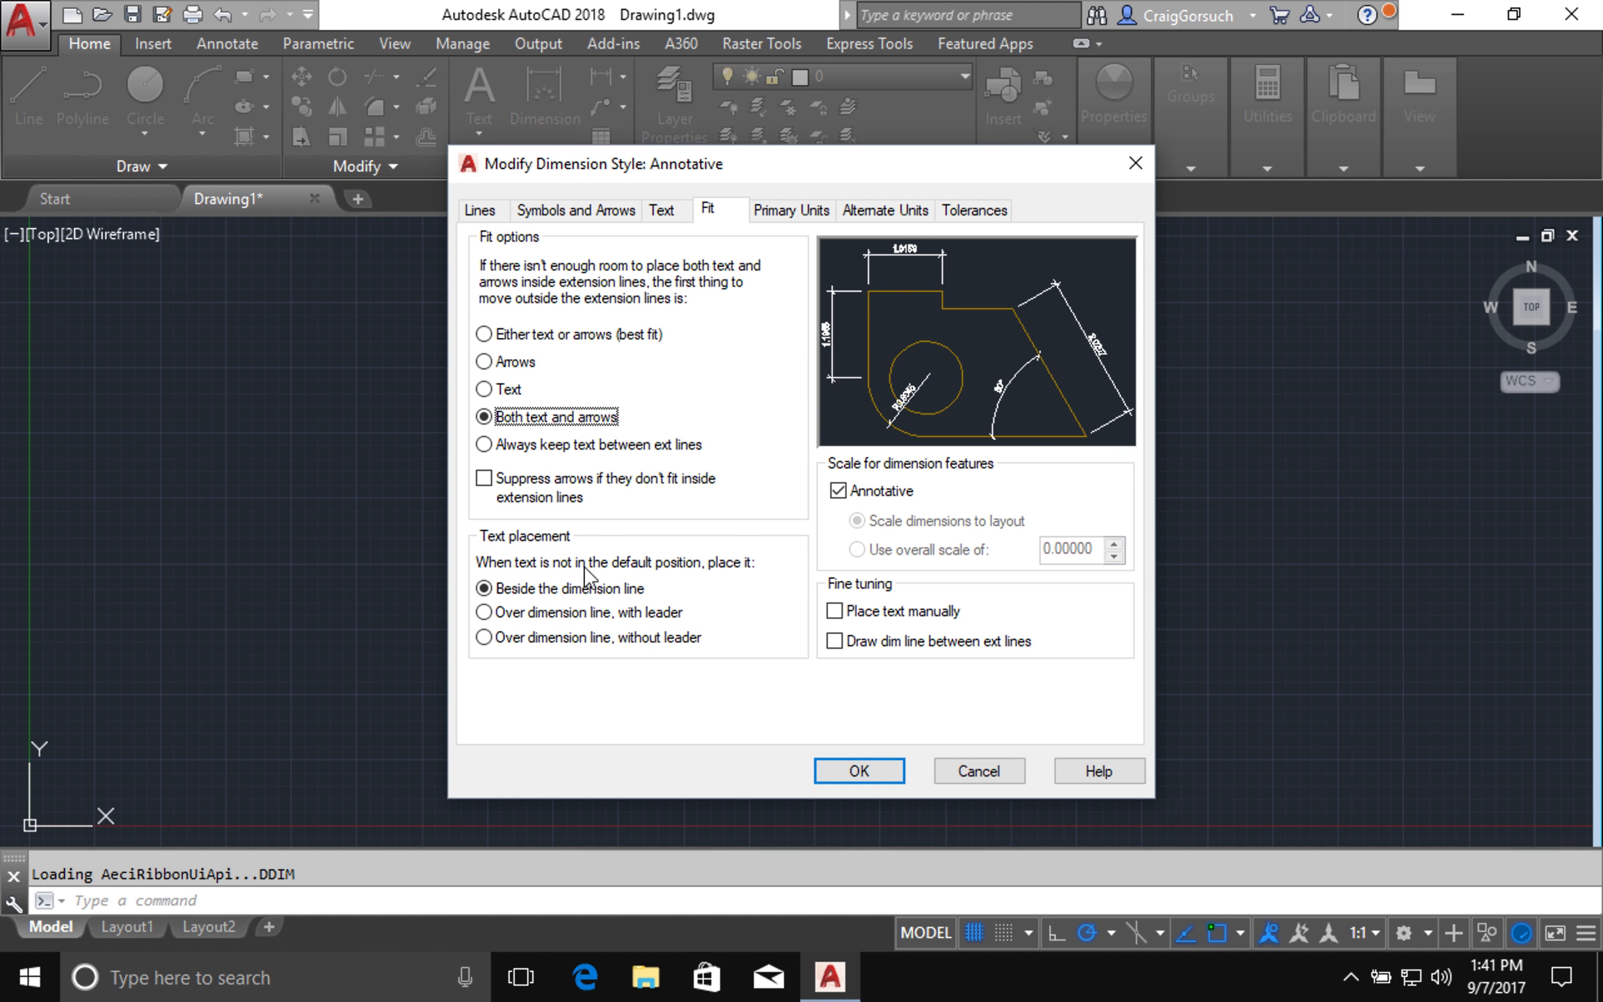
pyautogui.click(547, 614)
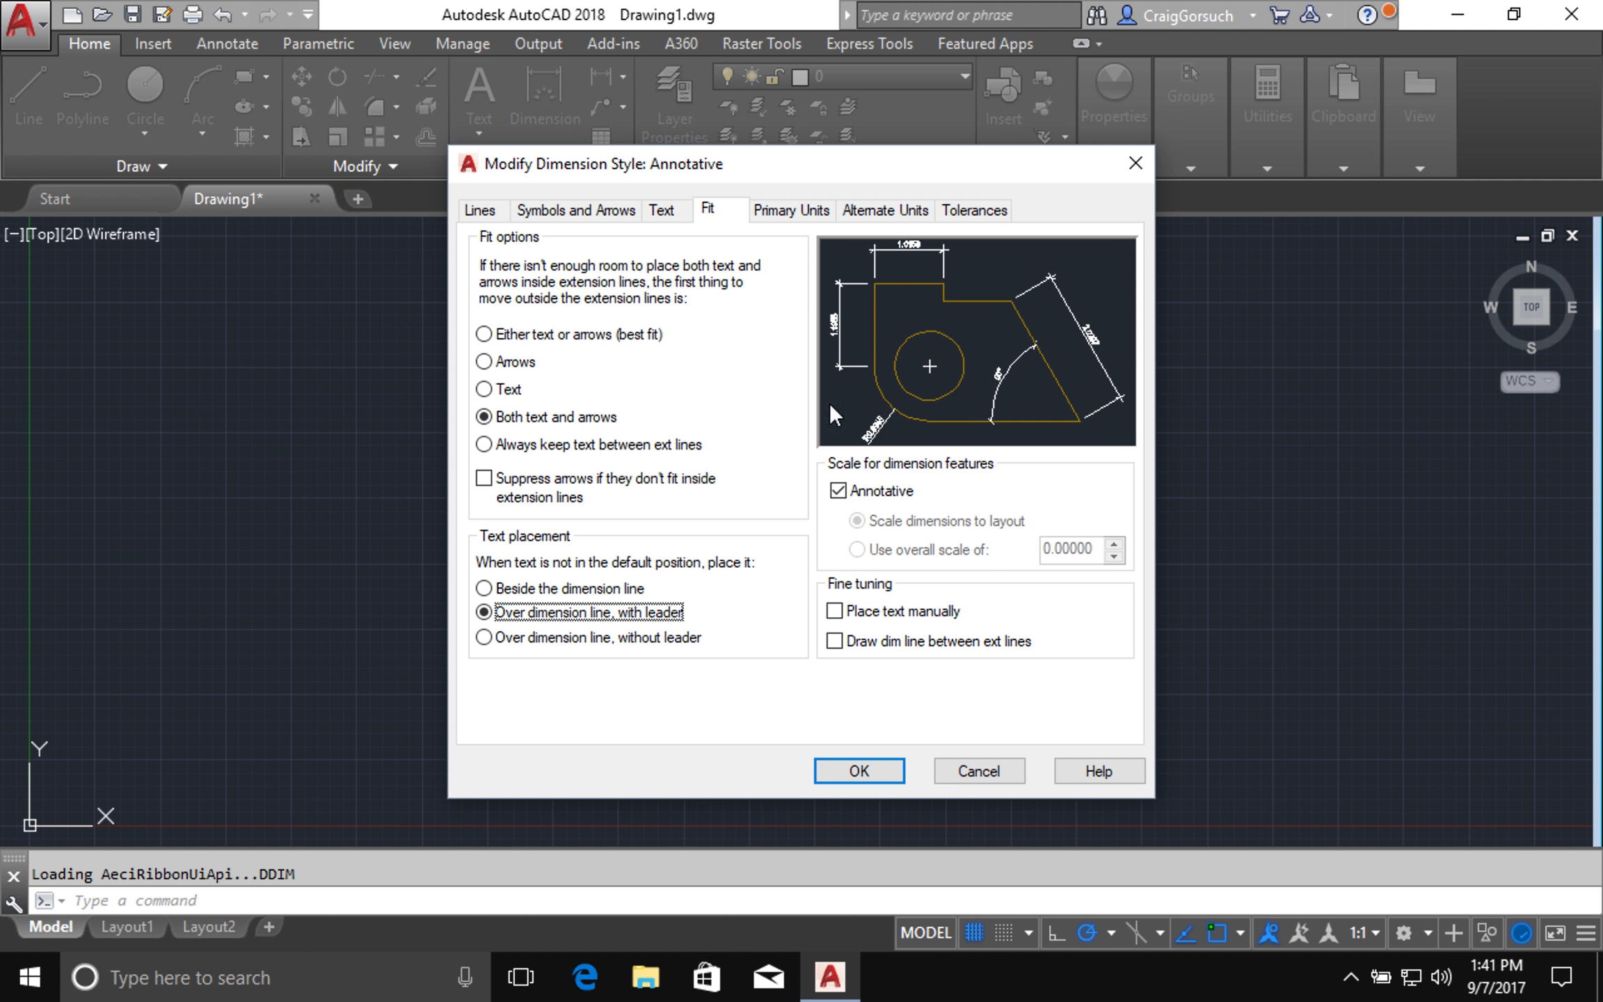
# Set the linear dimensions' primary unit format to Architectural with a precision of 0'-0 1/8"
pyautogui.click(797, 210)
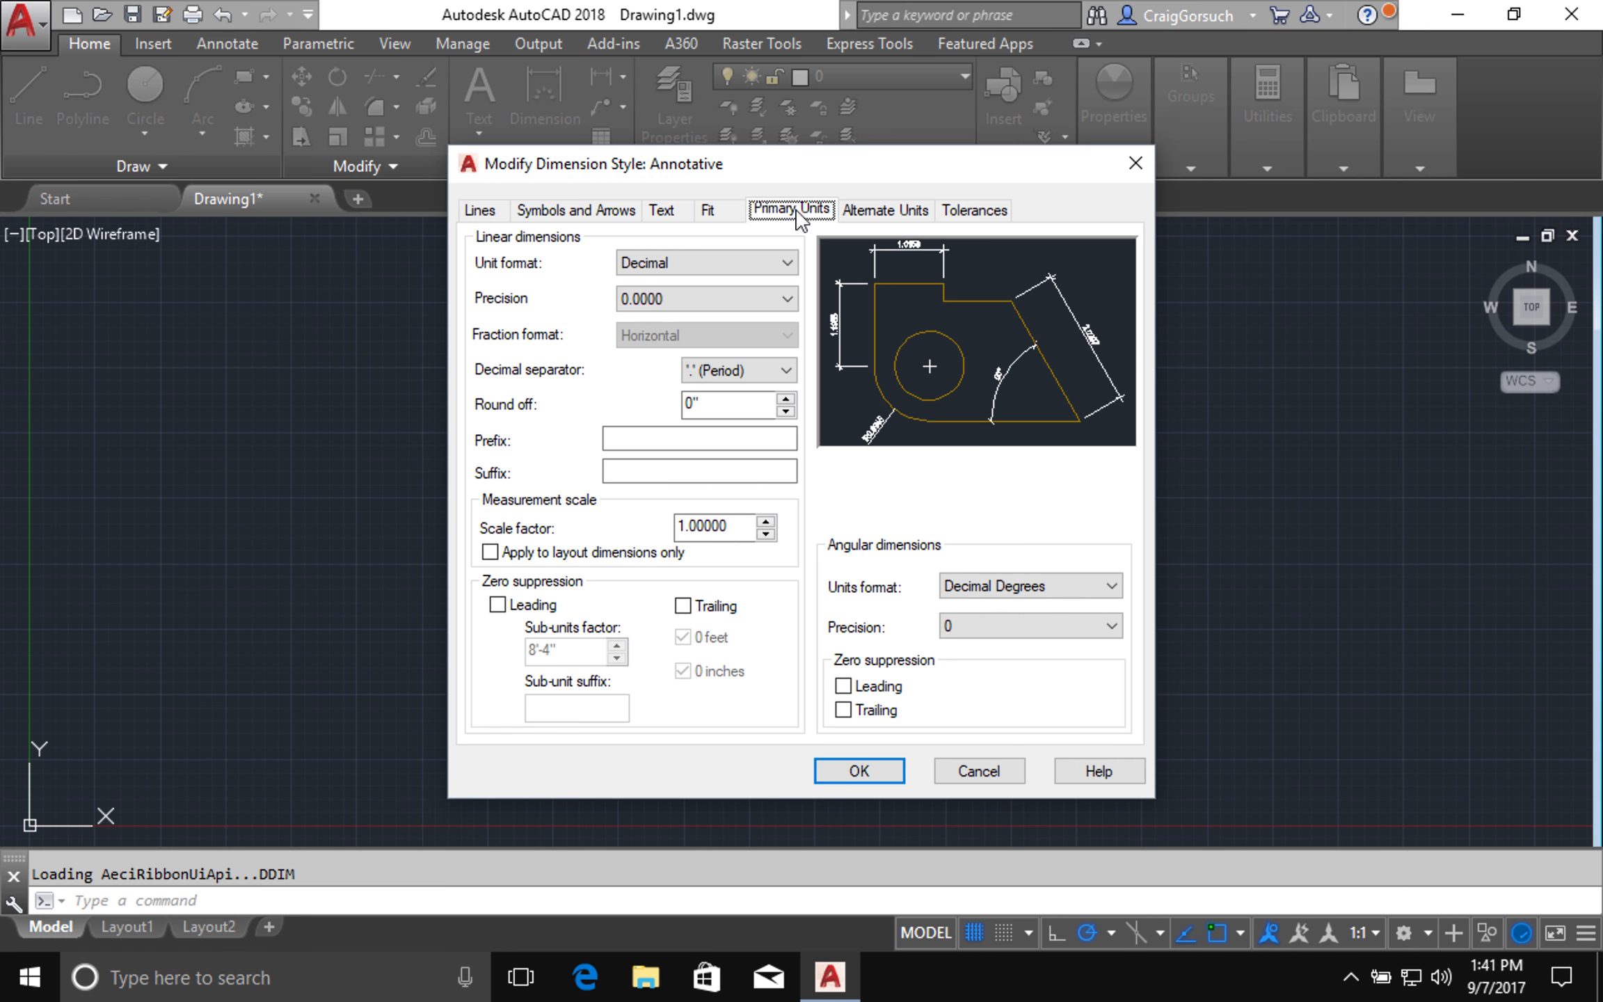
pyautogui.click(736, 266)
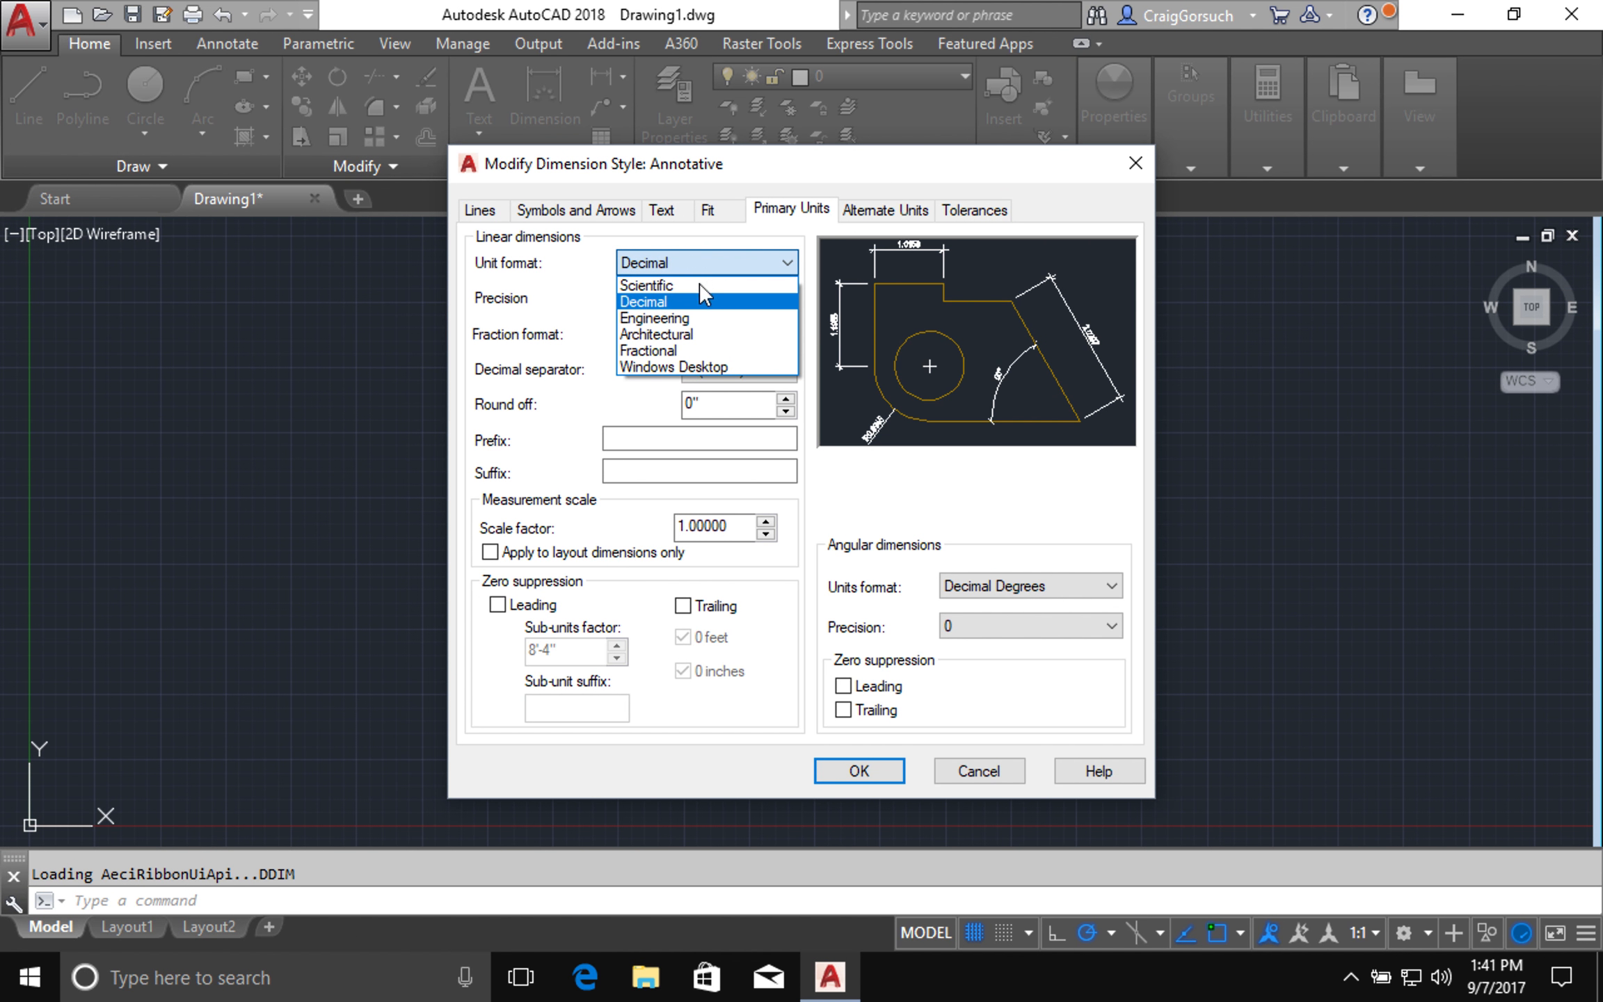
pyautogui.click(695, 335)
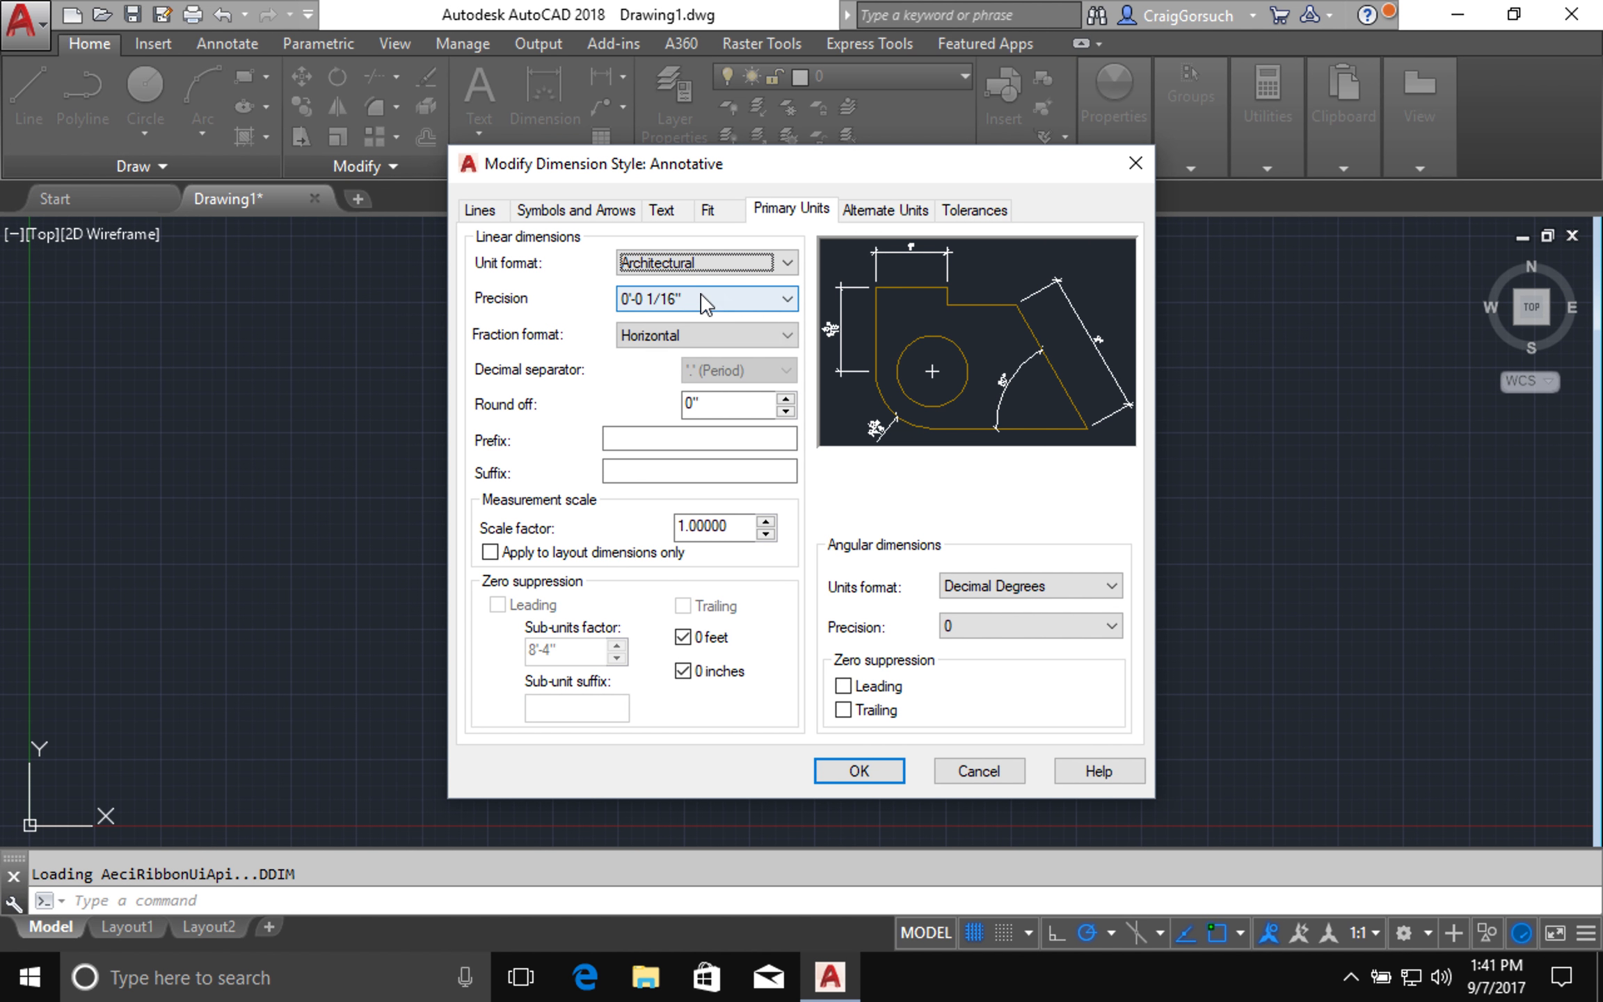
pyautogui.click(701, 304)
pyautogui.click(646, 373)
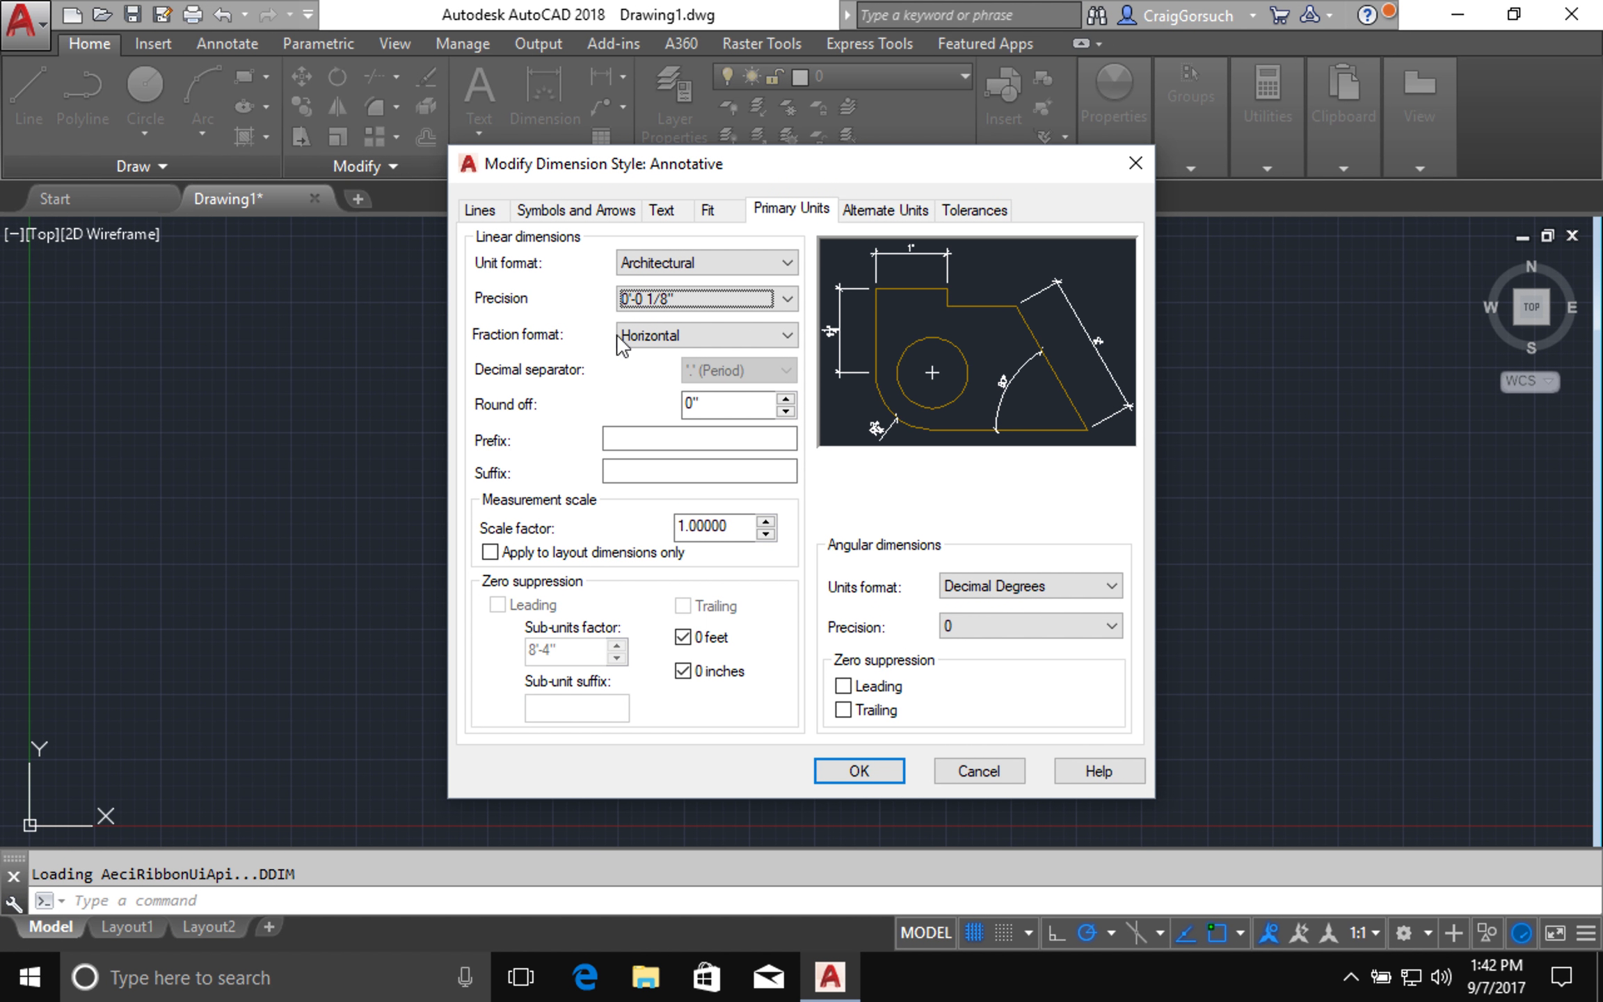
# Set the primary units' fraction format to Diagonal and turn off zero suppression for 0 inches
pyautogui.click(700, 337)
pyautogui.click(657, 376)
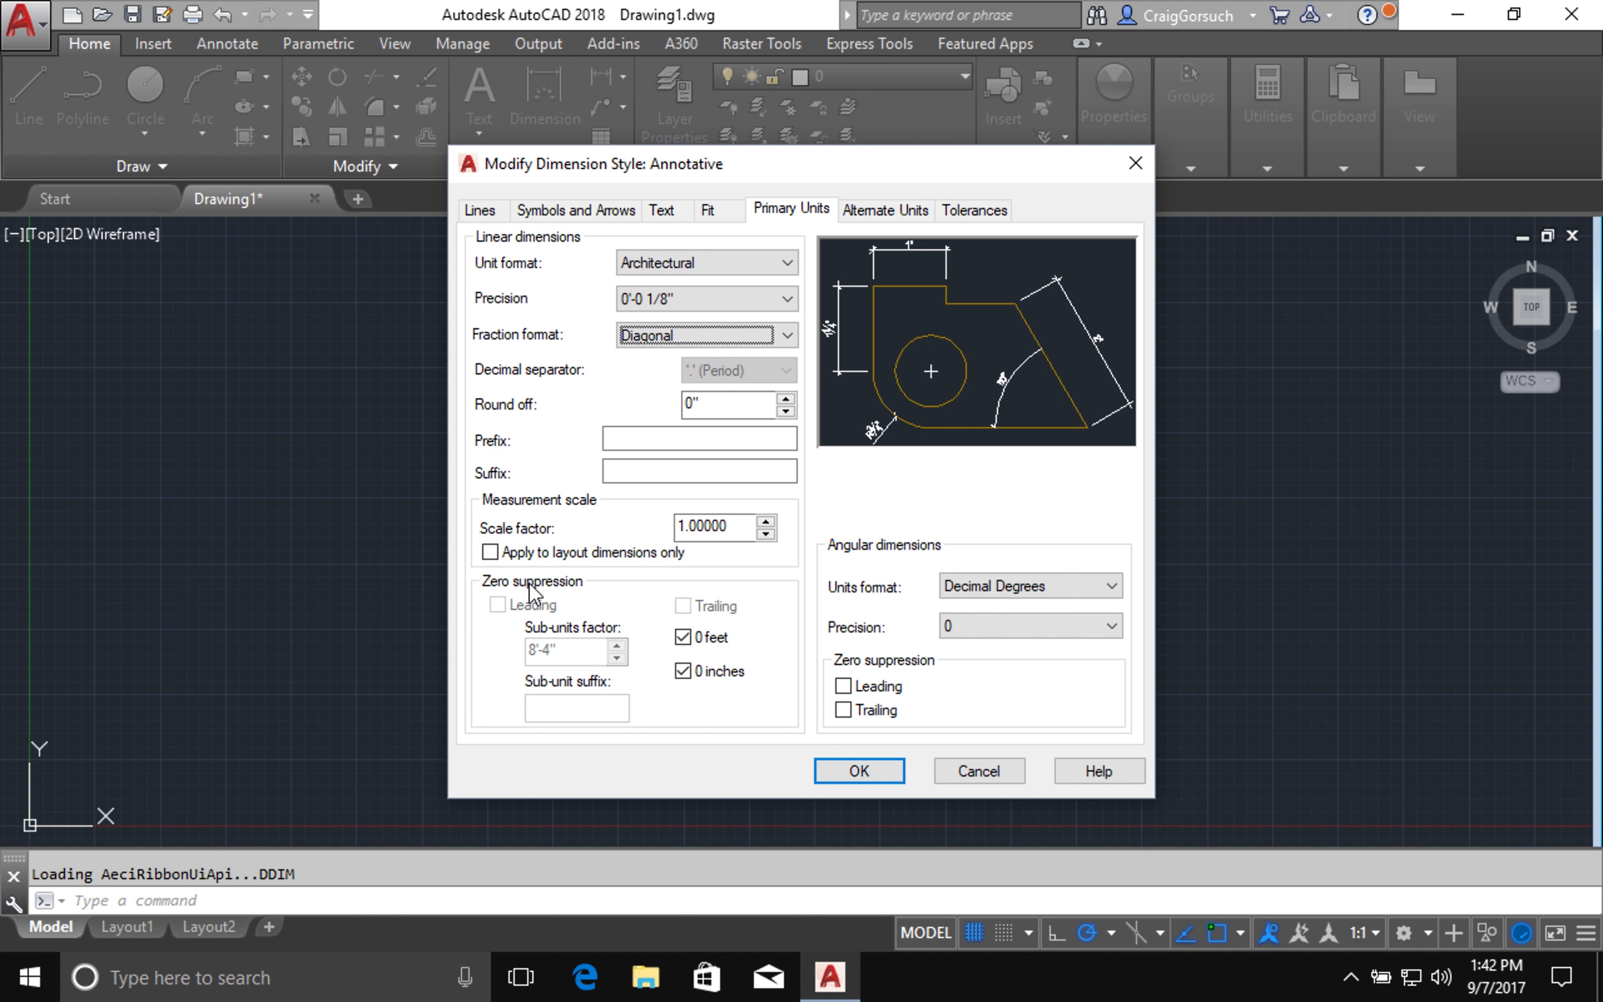
pyautogui.click(684, 671)
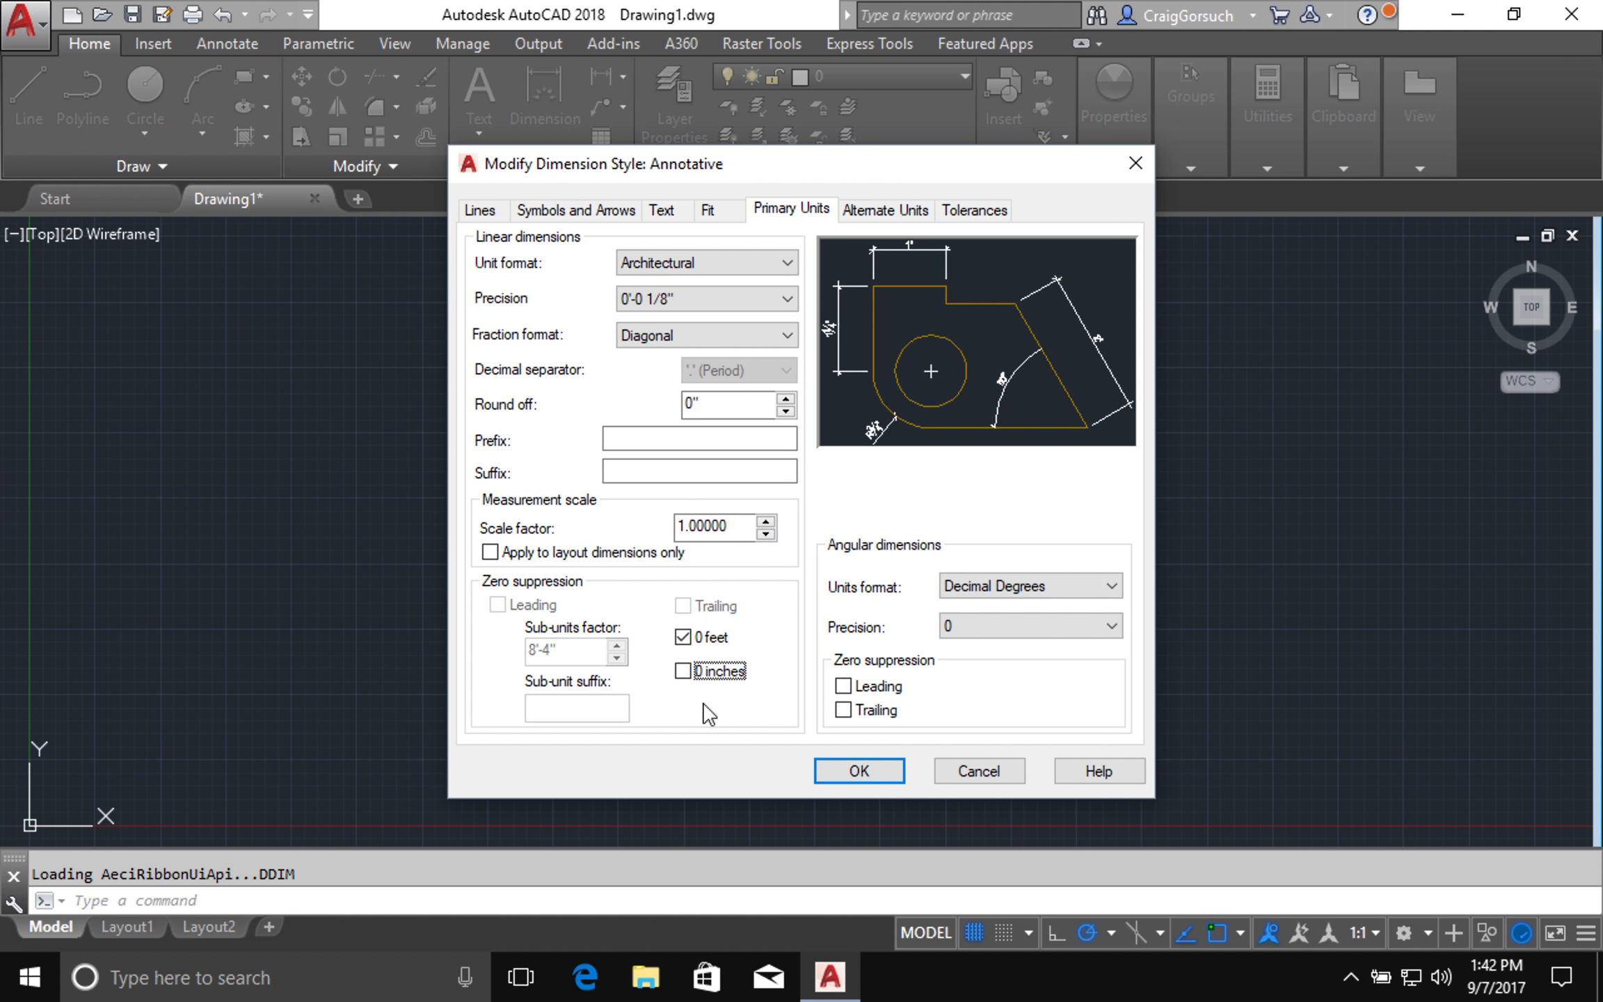
pyautogui.moveTo(739, 643)
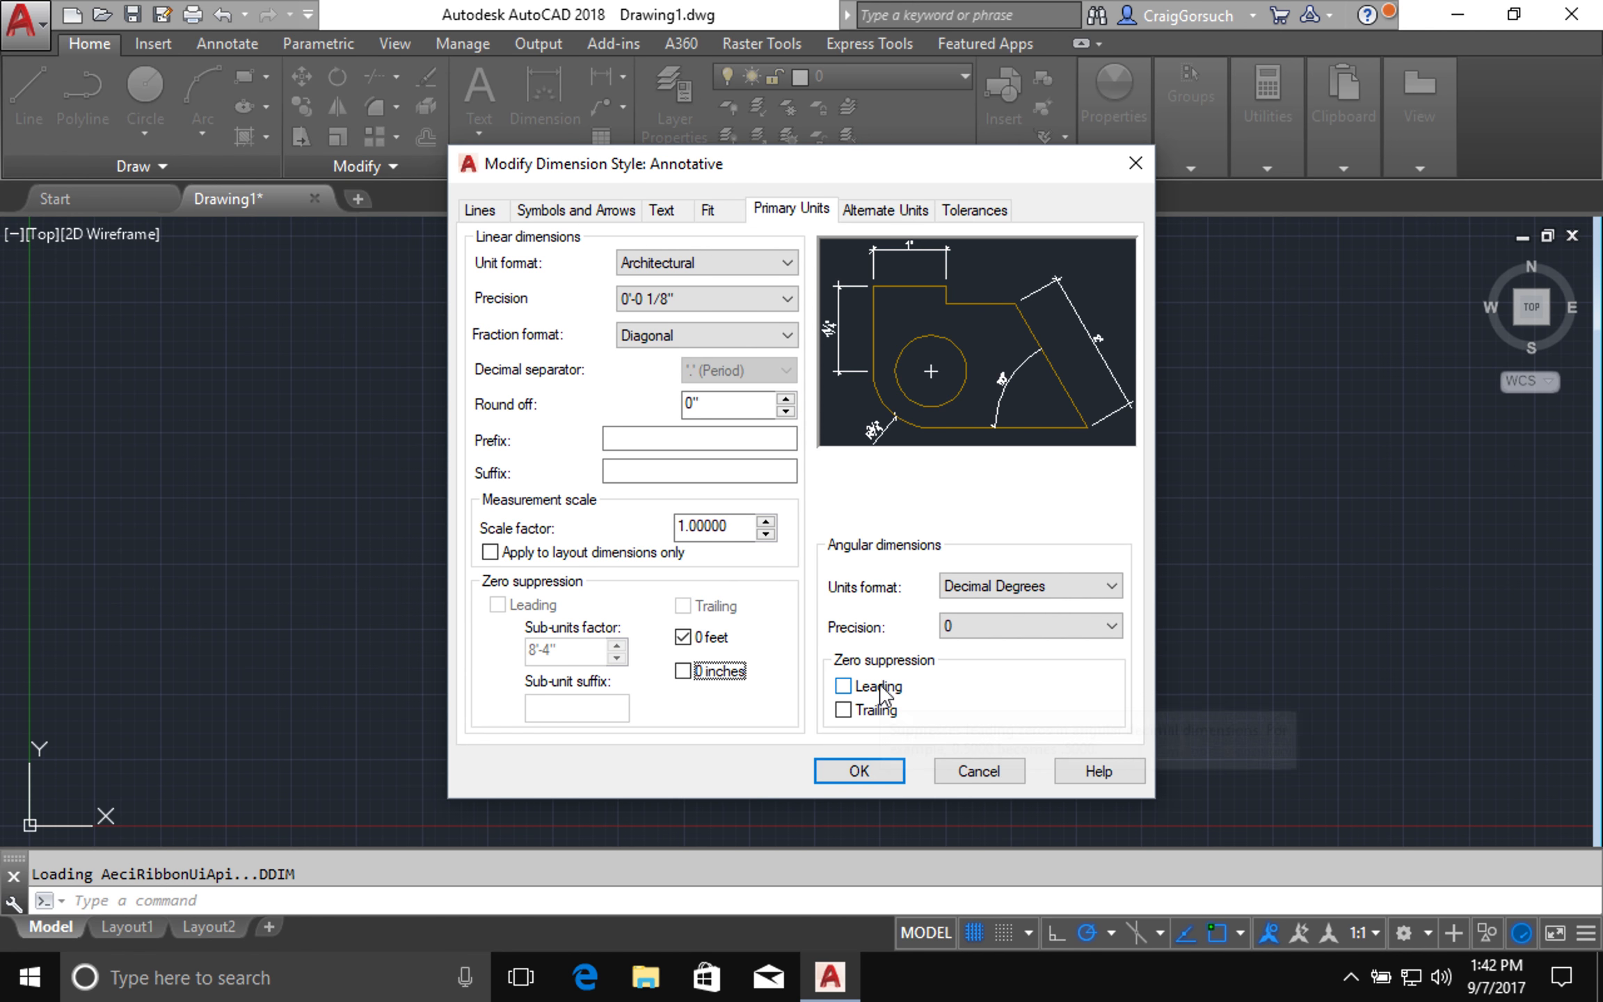
# Set the tolerance scaling for height to 0.75 in the dimension style
pyautogui.click(879, 218)
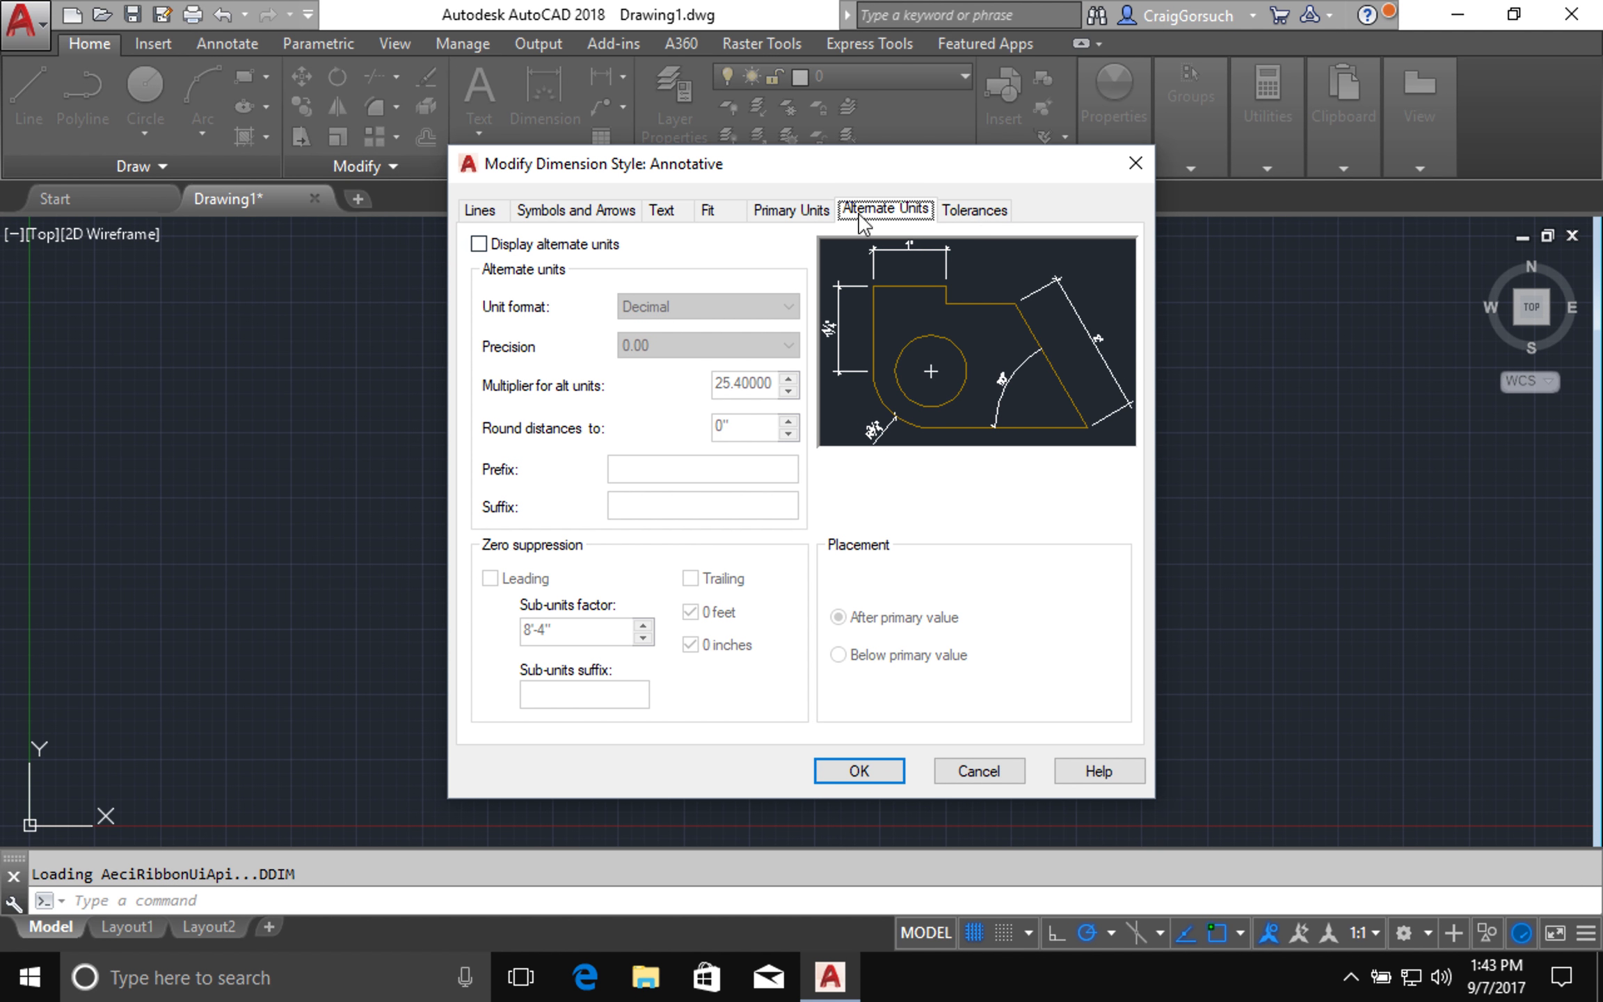
pyautogui.click(974, 210)
pyautogui.click(747, 465)
pyautogui.moveTo(747, 465); pyautogui.dragTo(673, 472)
pyautogui.write('.75')
pyautogui.press('Tab')
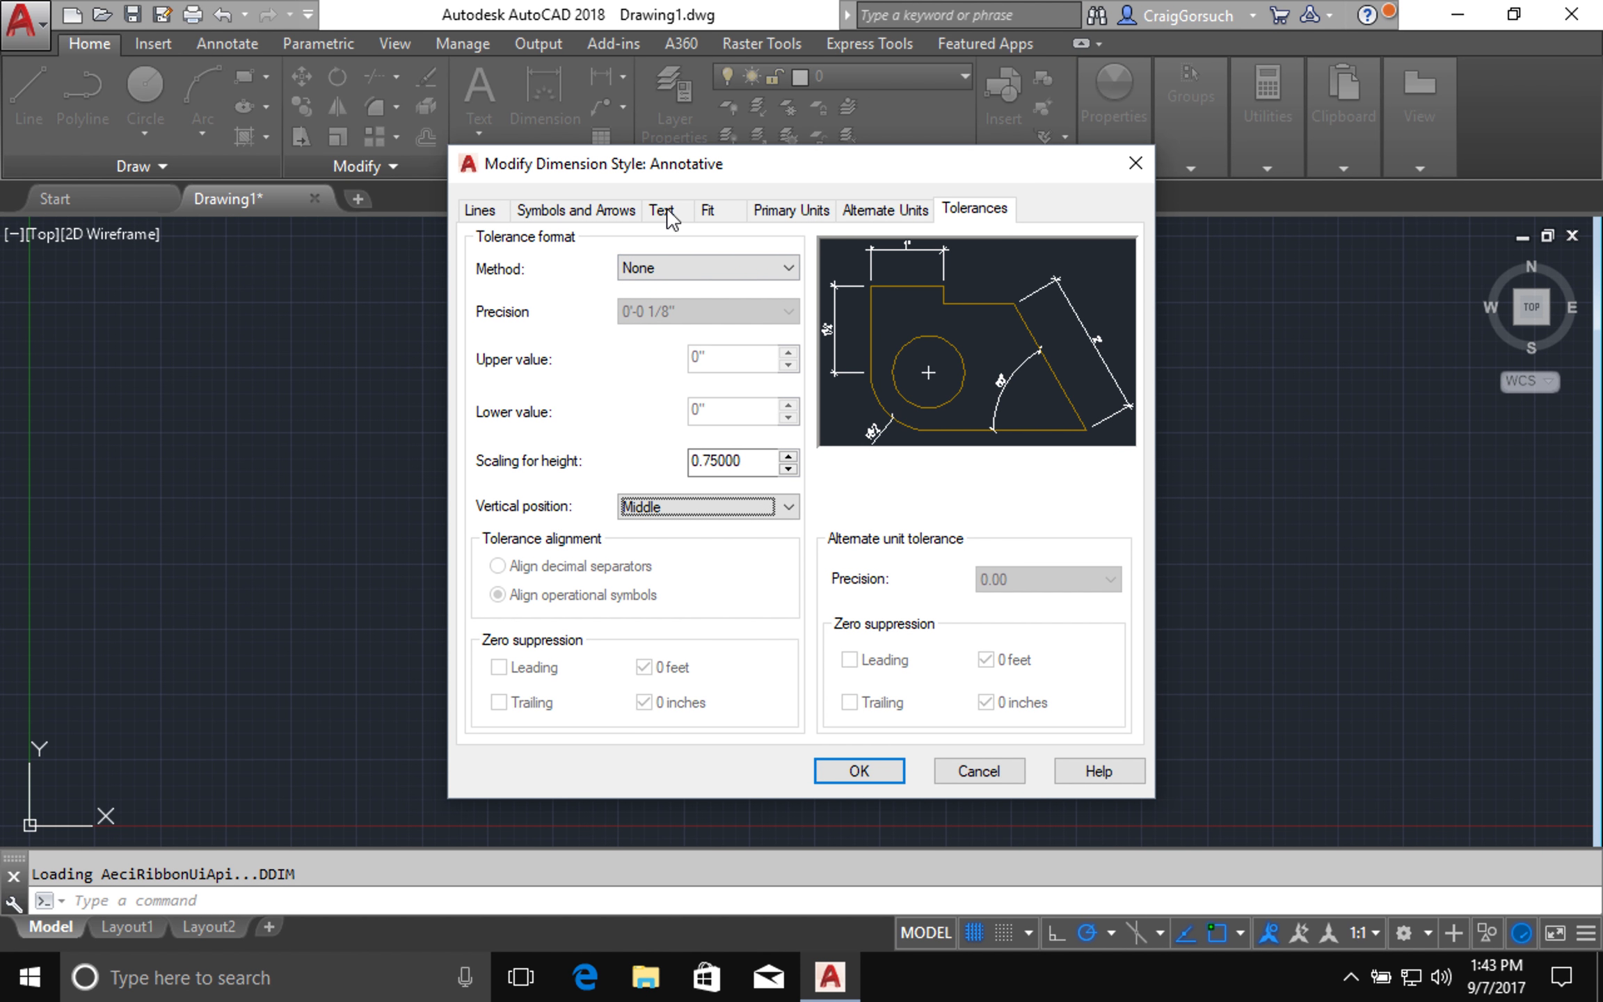
# Check the fraction height scale of the dimension text and try out a frame around the text
pyautogui.click(804, 211)
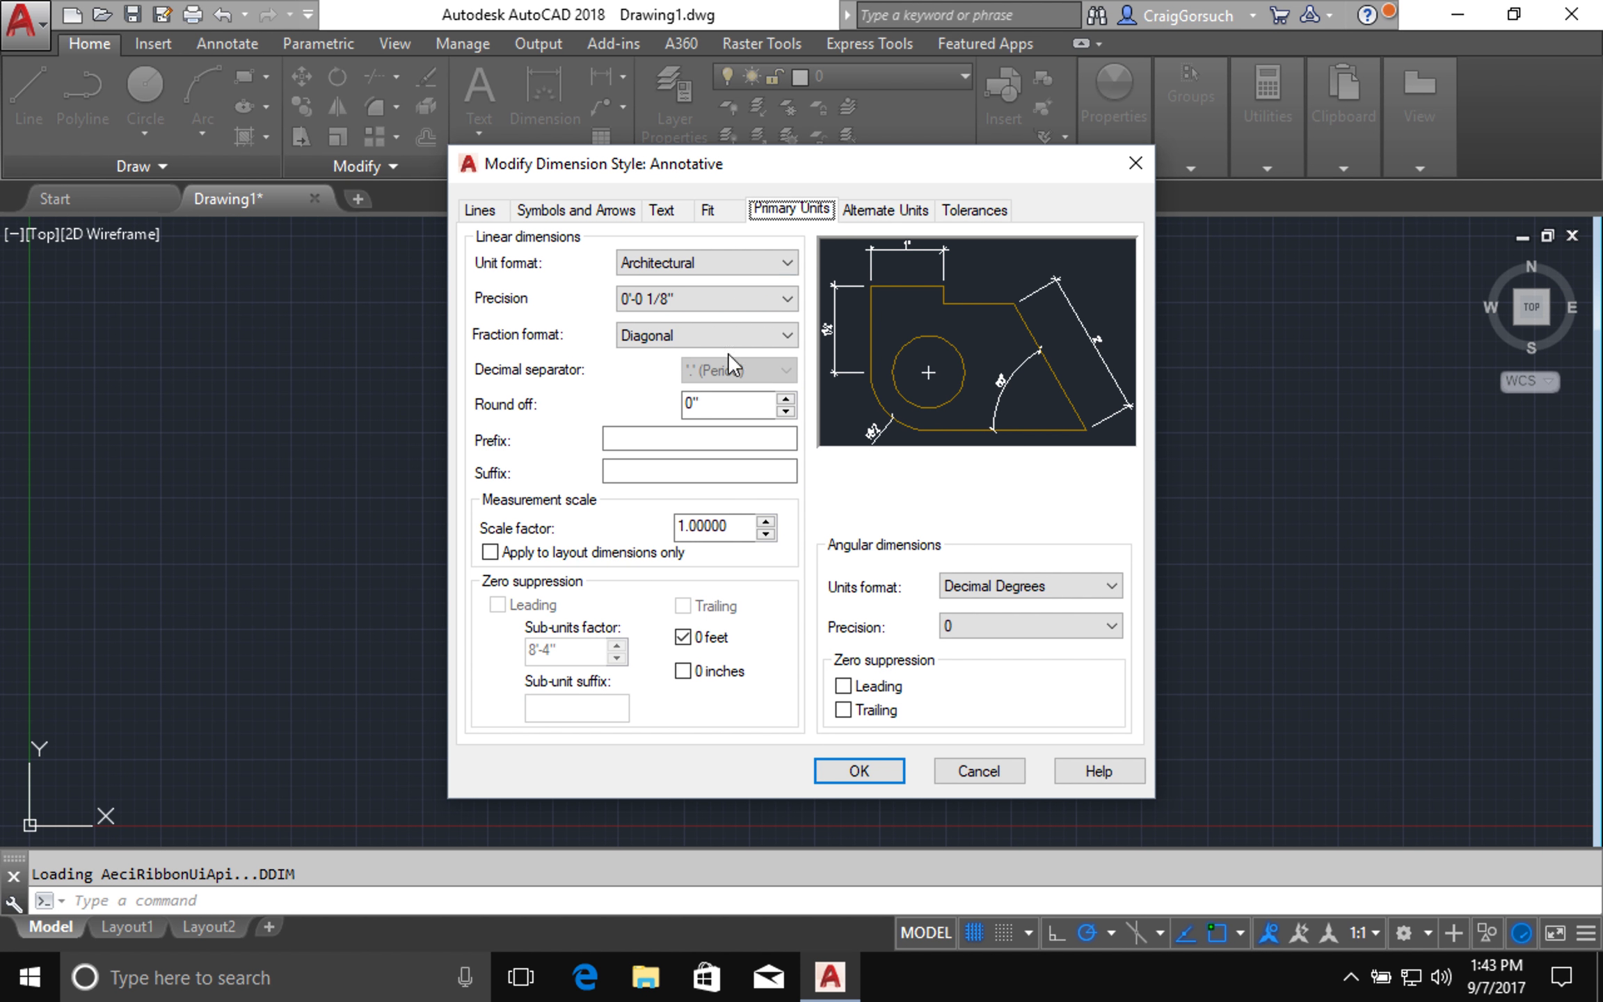
pyautogui.click(669, 217)
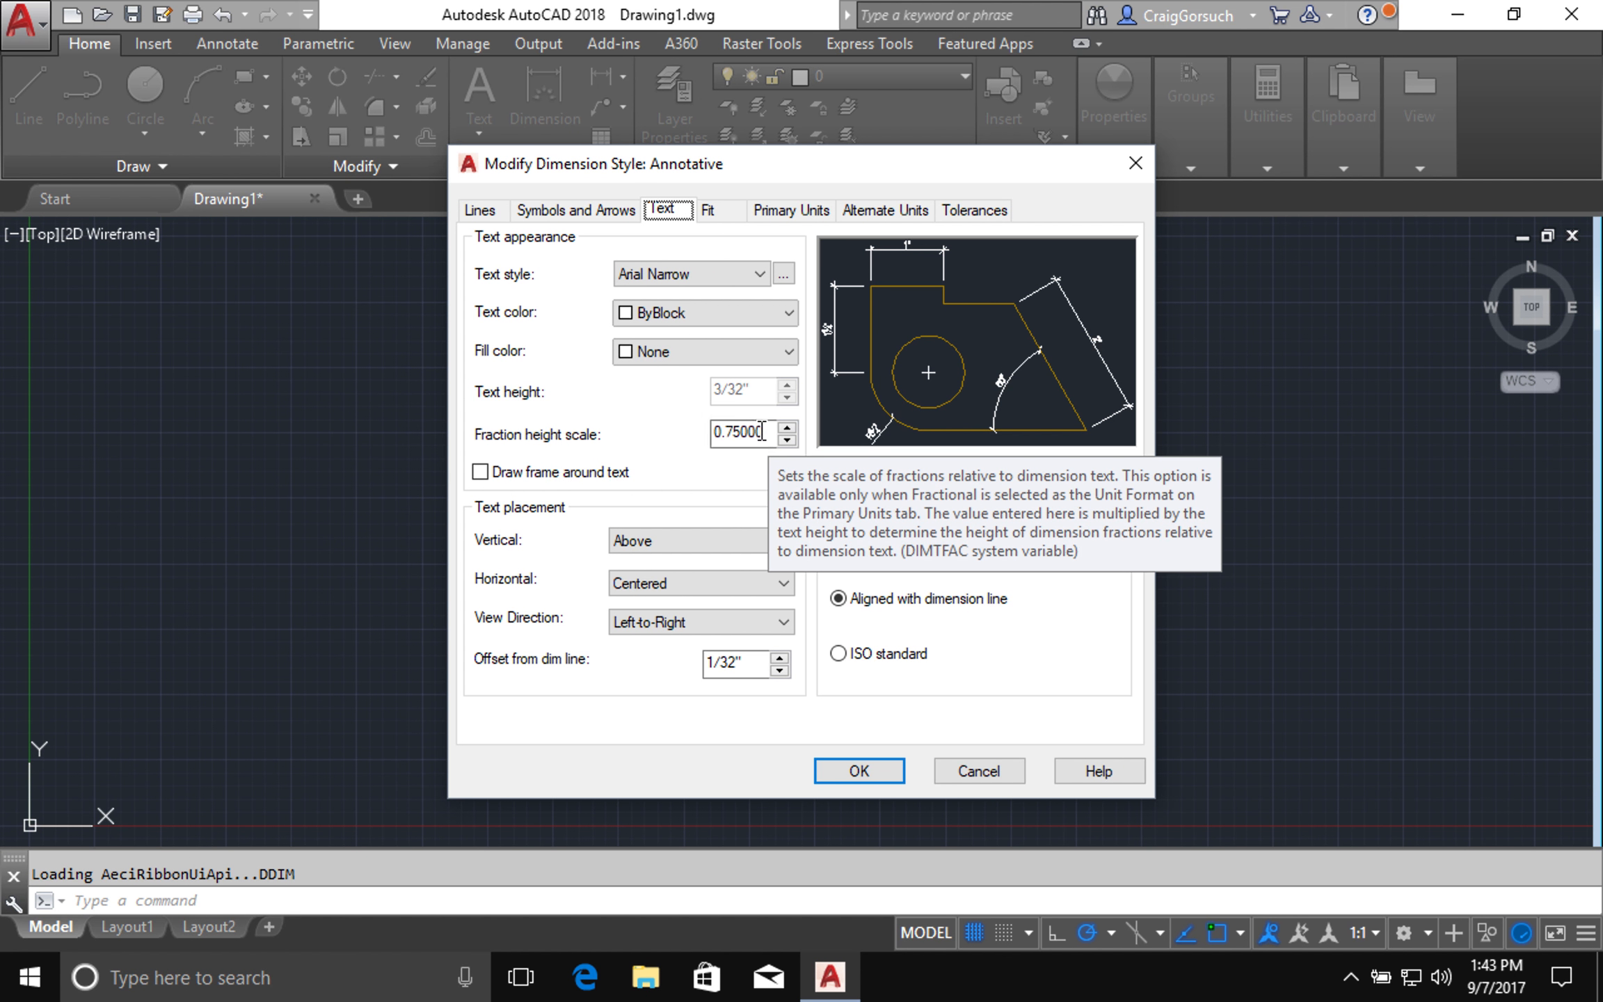
pyautogui.doubleClick(731, 433)
pyautogui.click(750, 430)
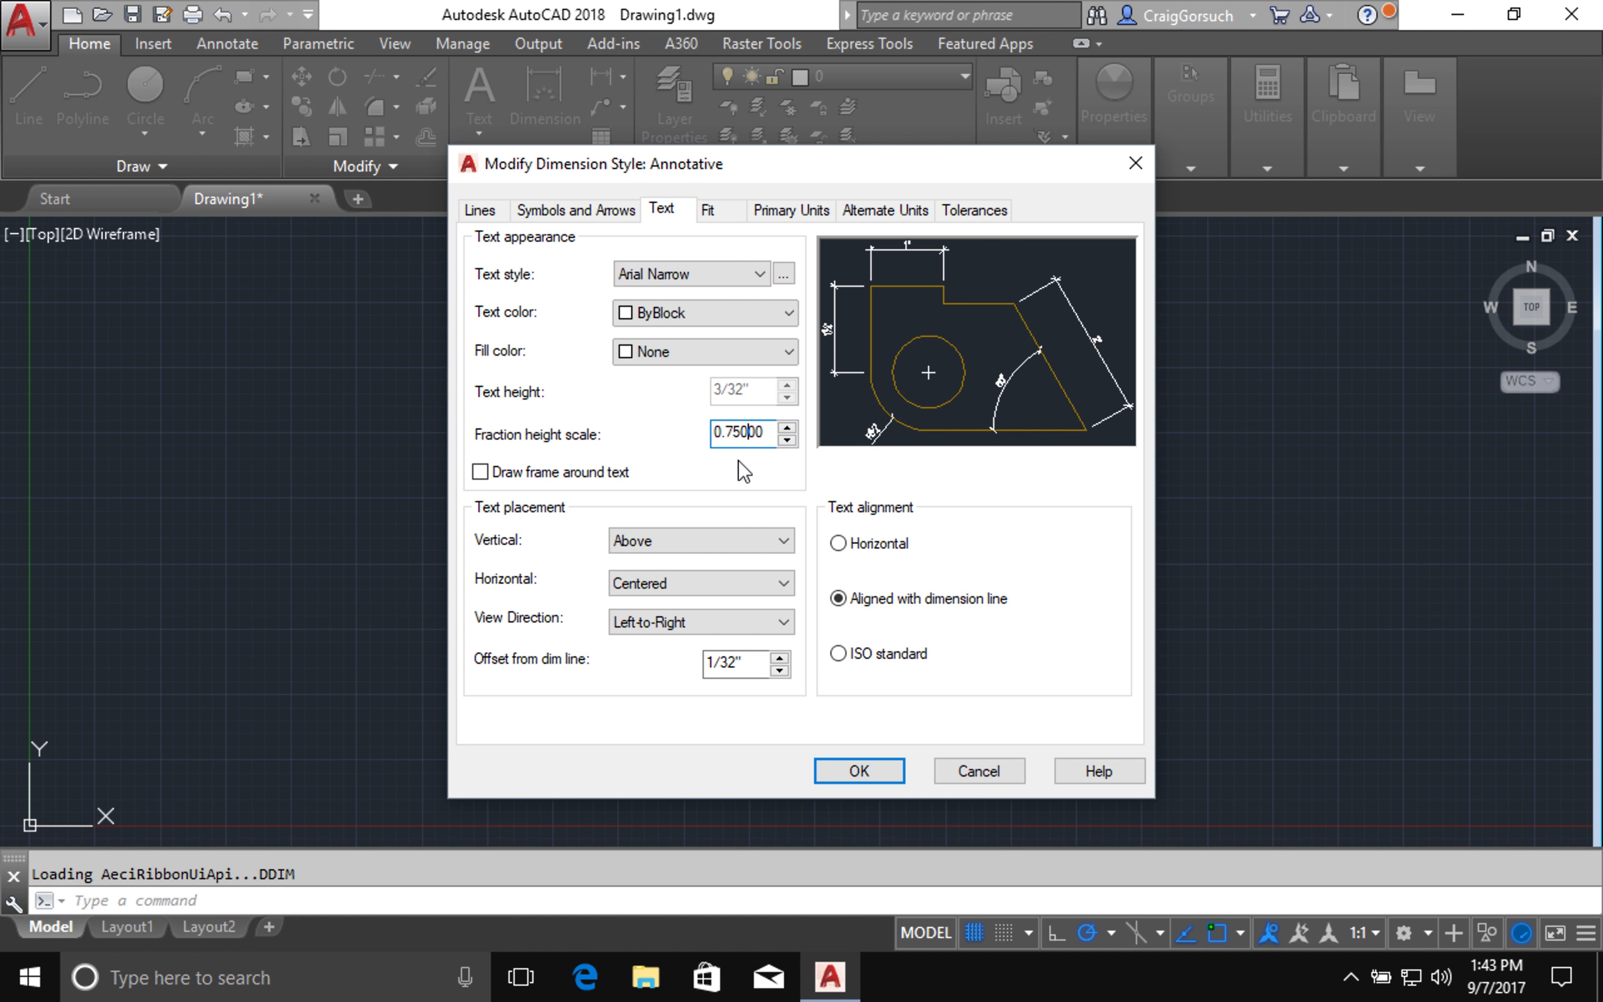
pyautogui.click(739, 468)
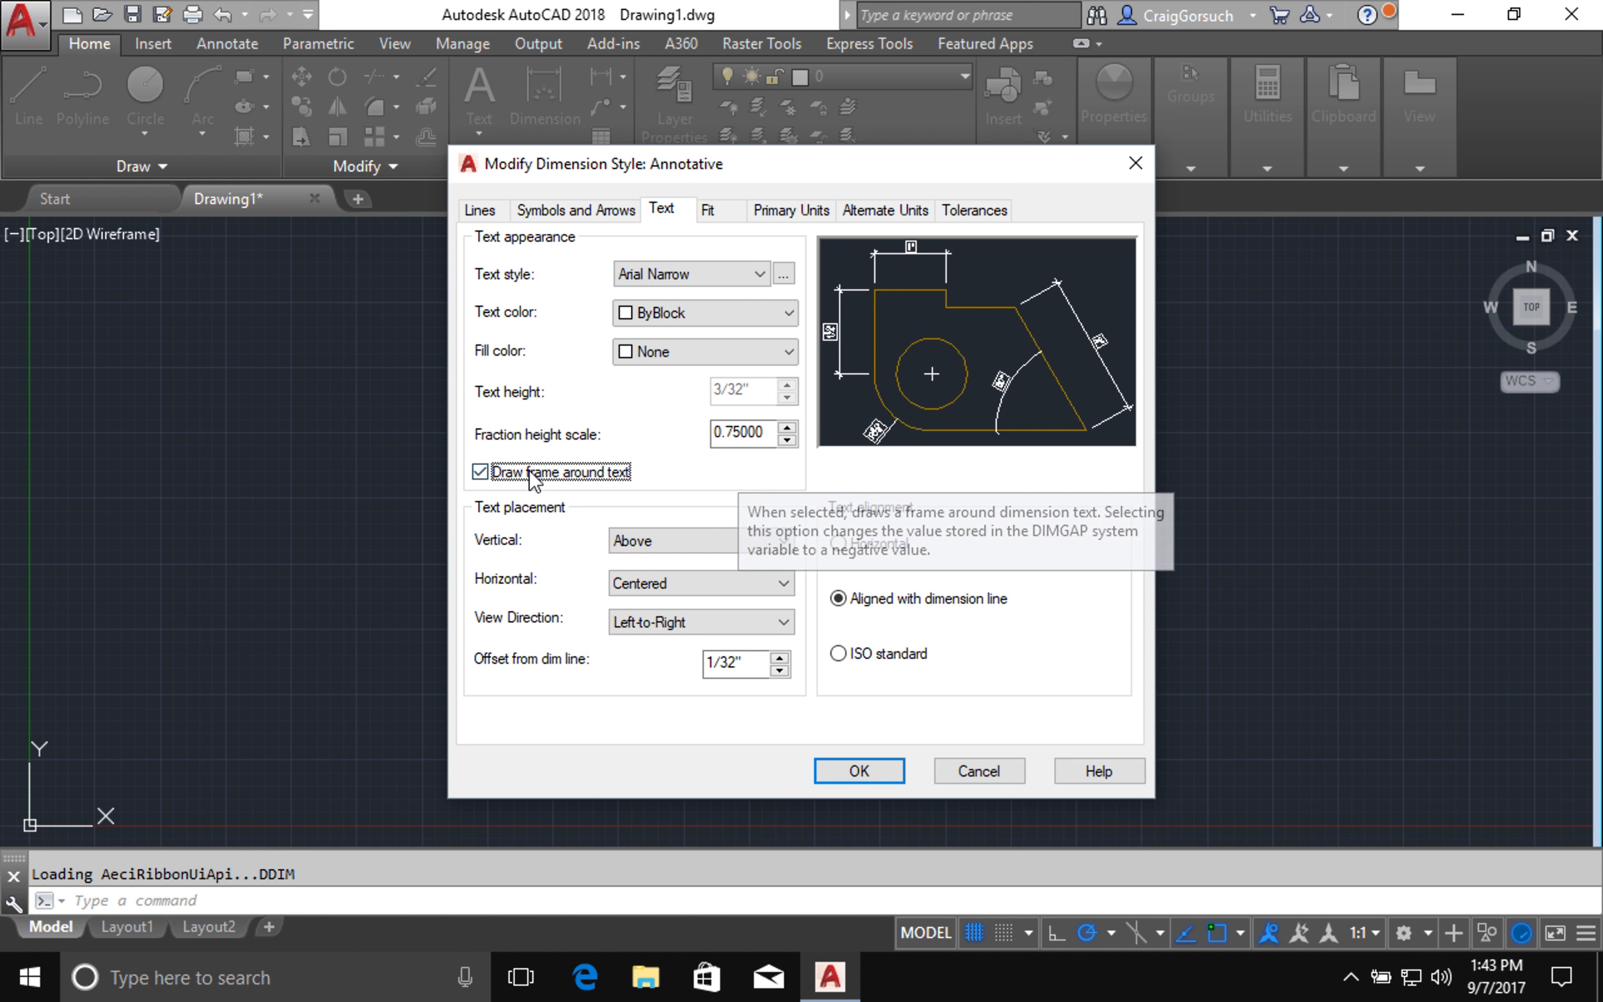
pyautogui.press('space')
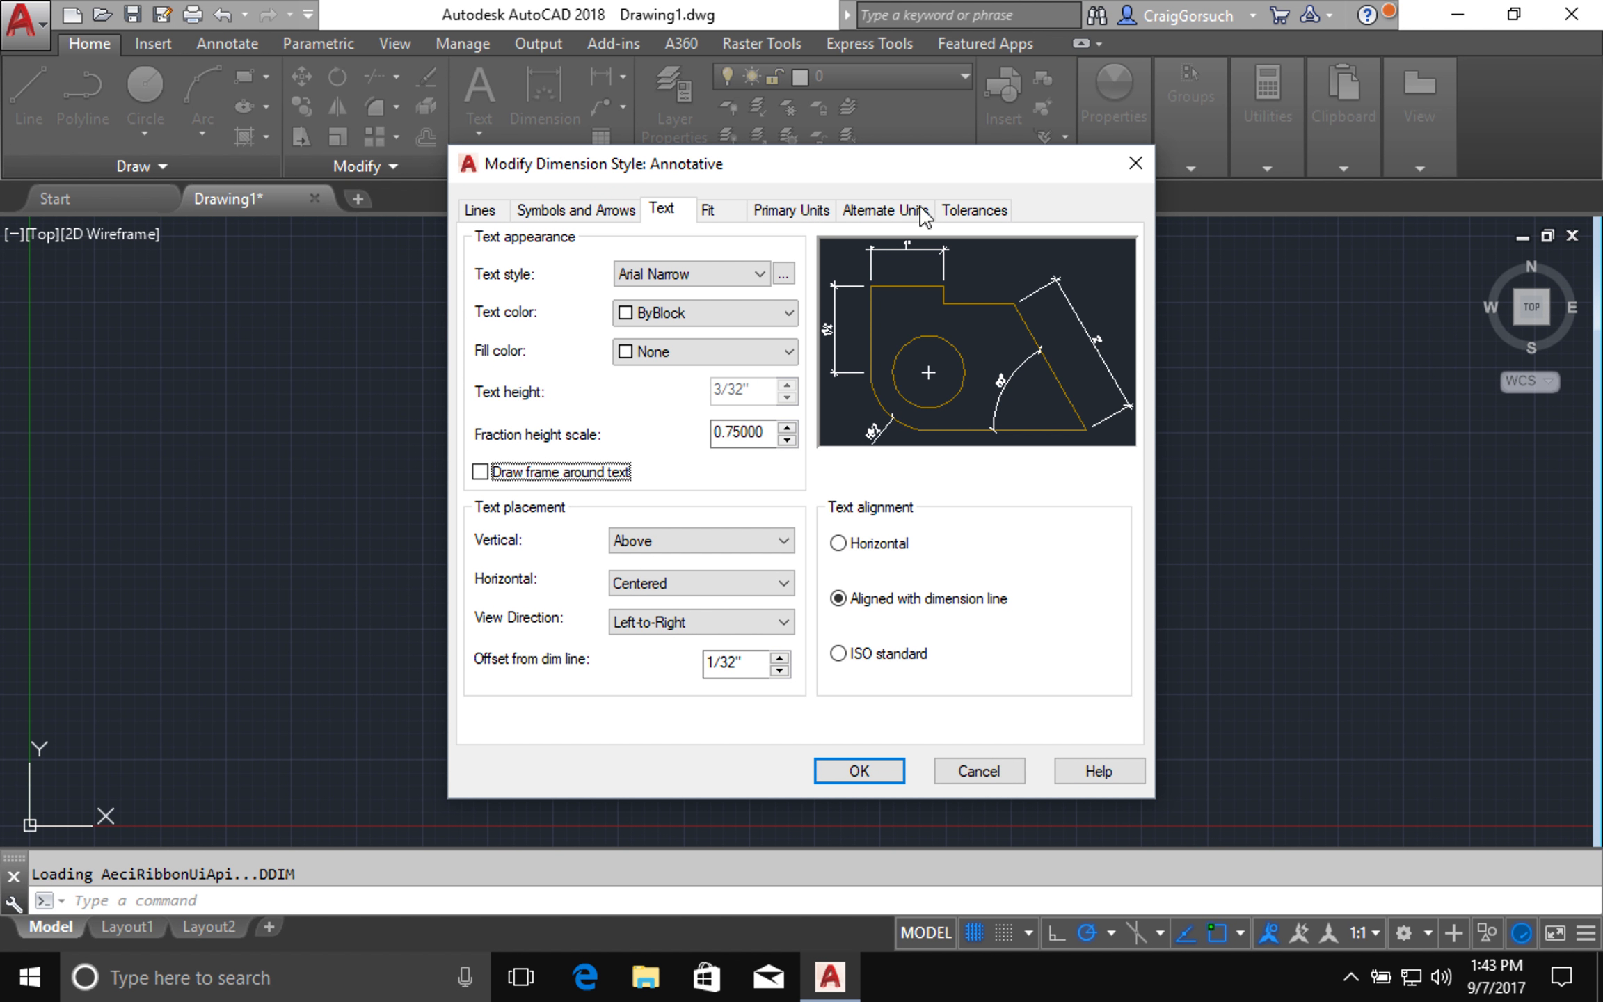
# Accept the Annotative dimension style changes and close the Dimension Style Manager
pyautogui.click(985, 213)
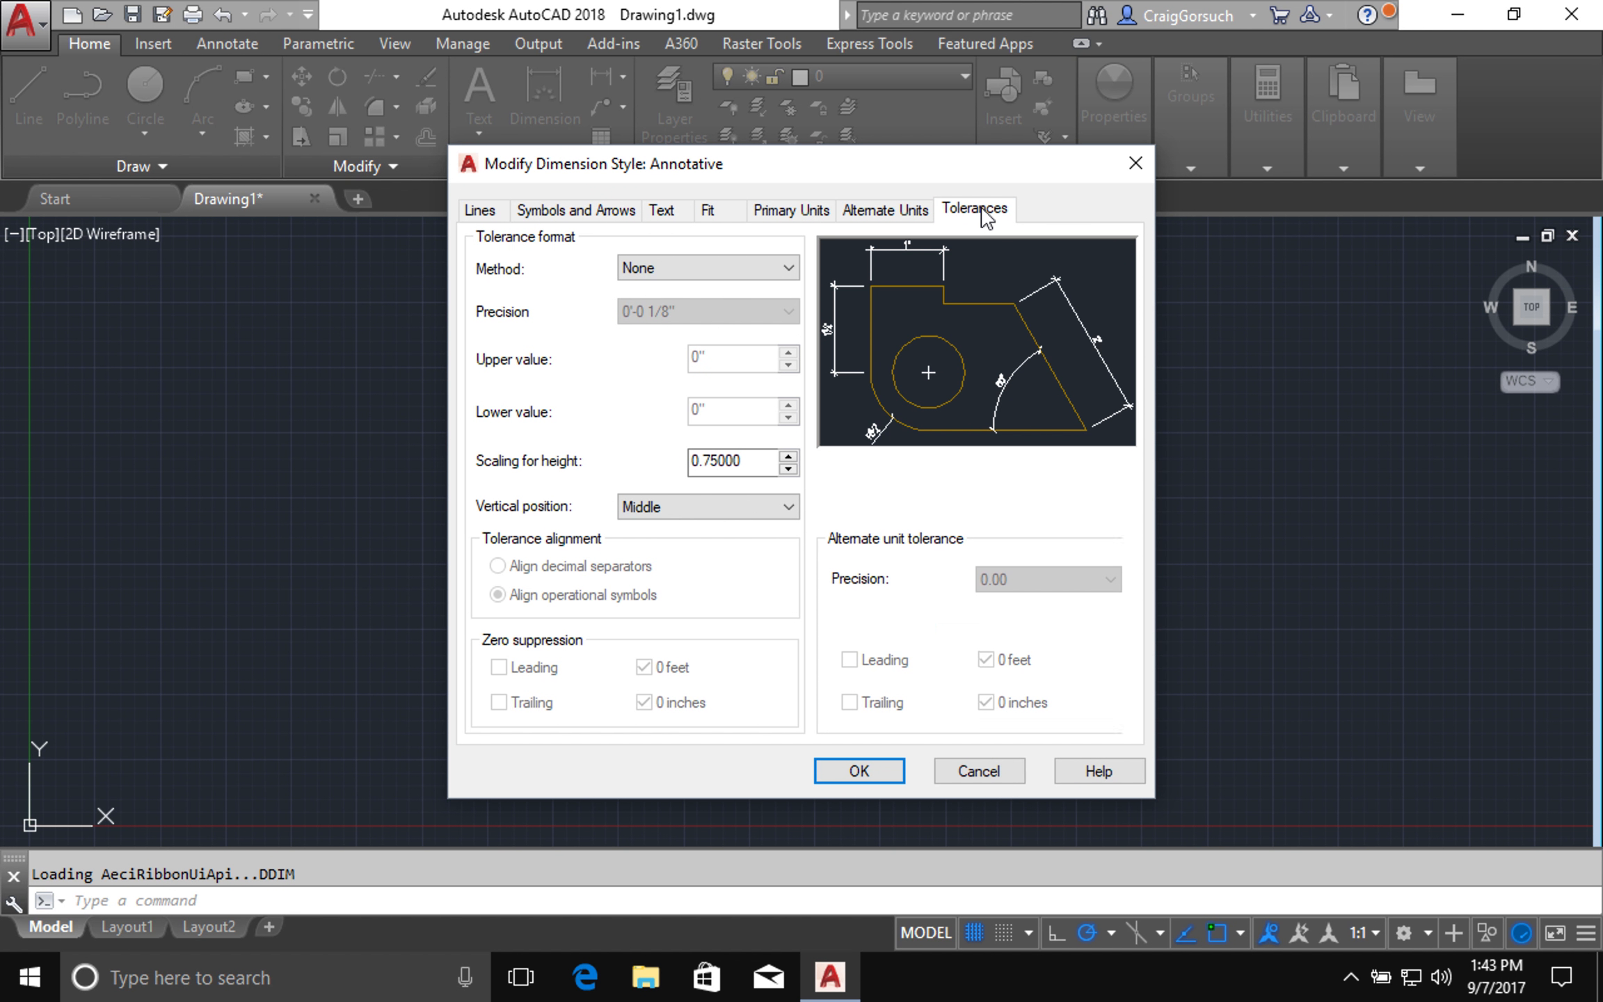
pyautogui.click(480, 210)
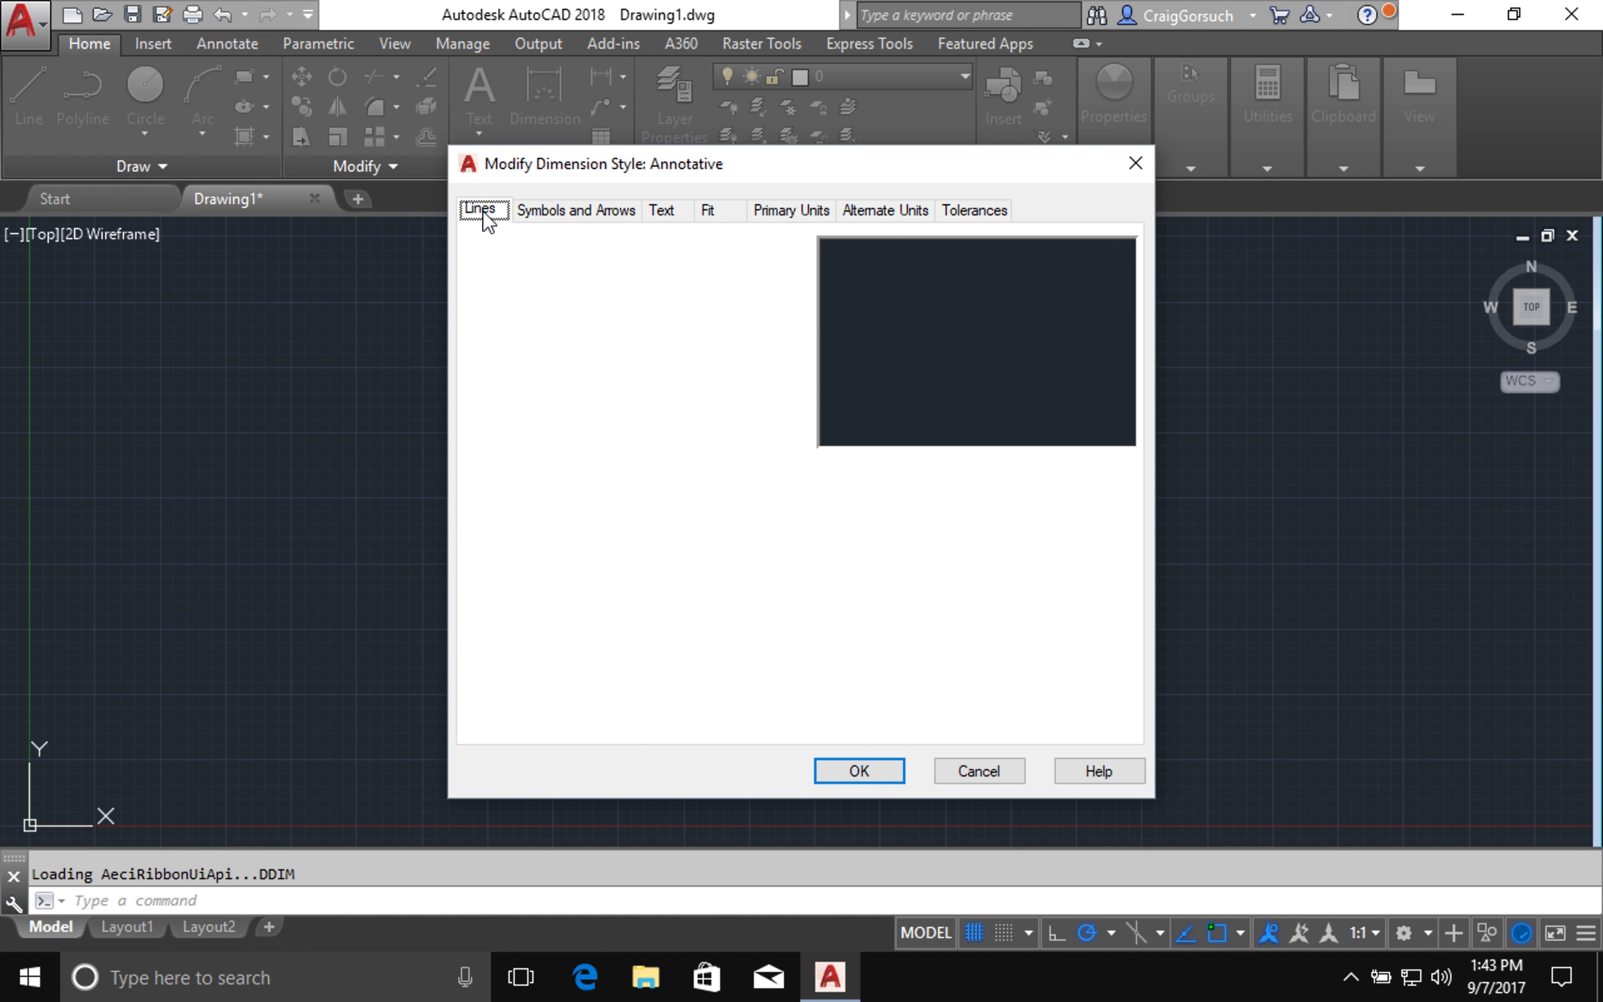
pyautogui.click(881, 778)
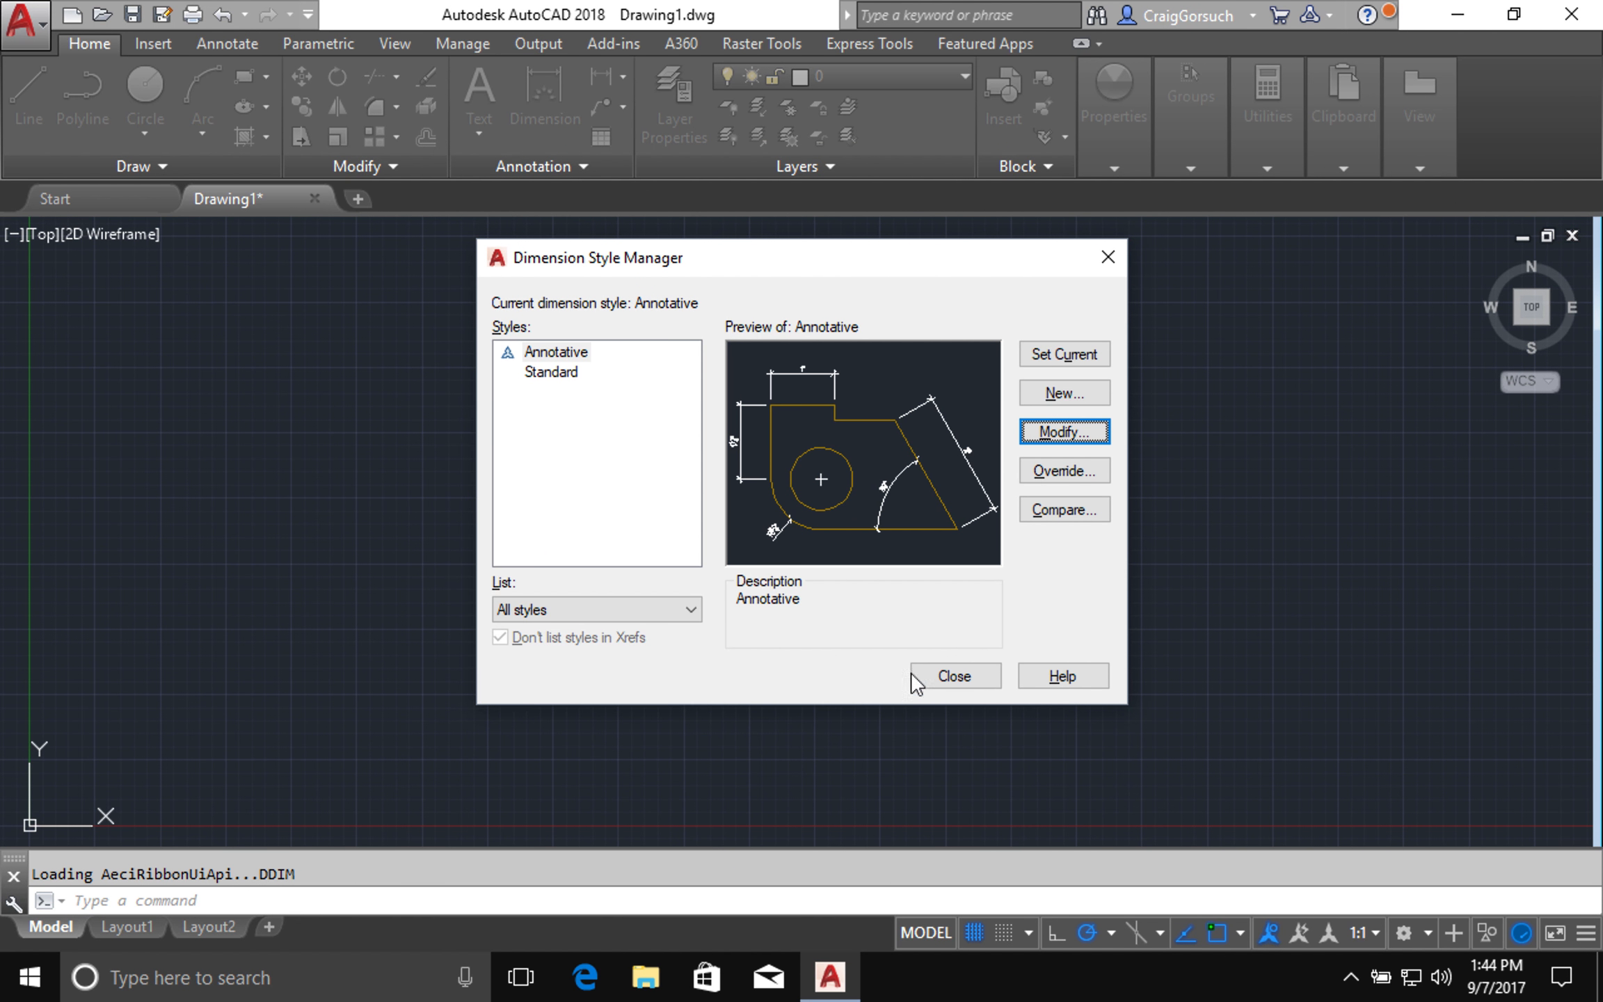
pyautogui.click(939, 678)
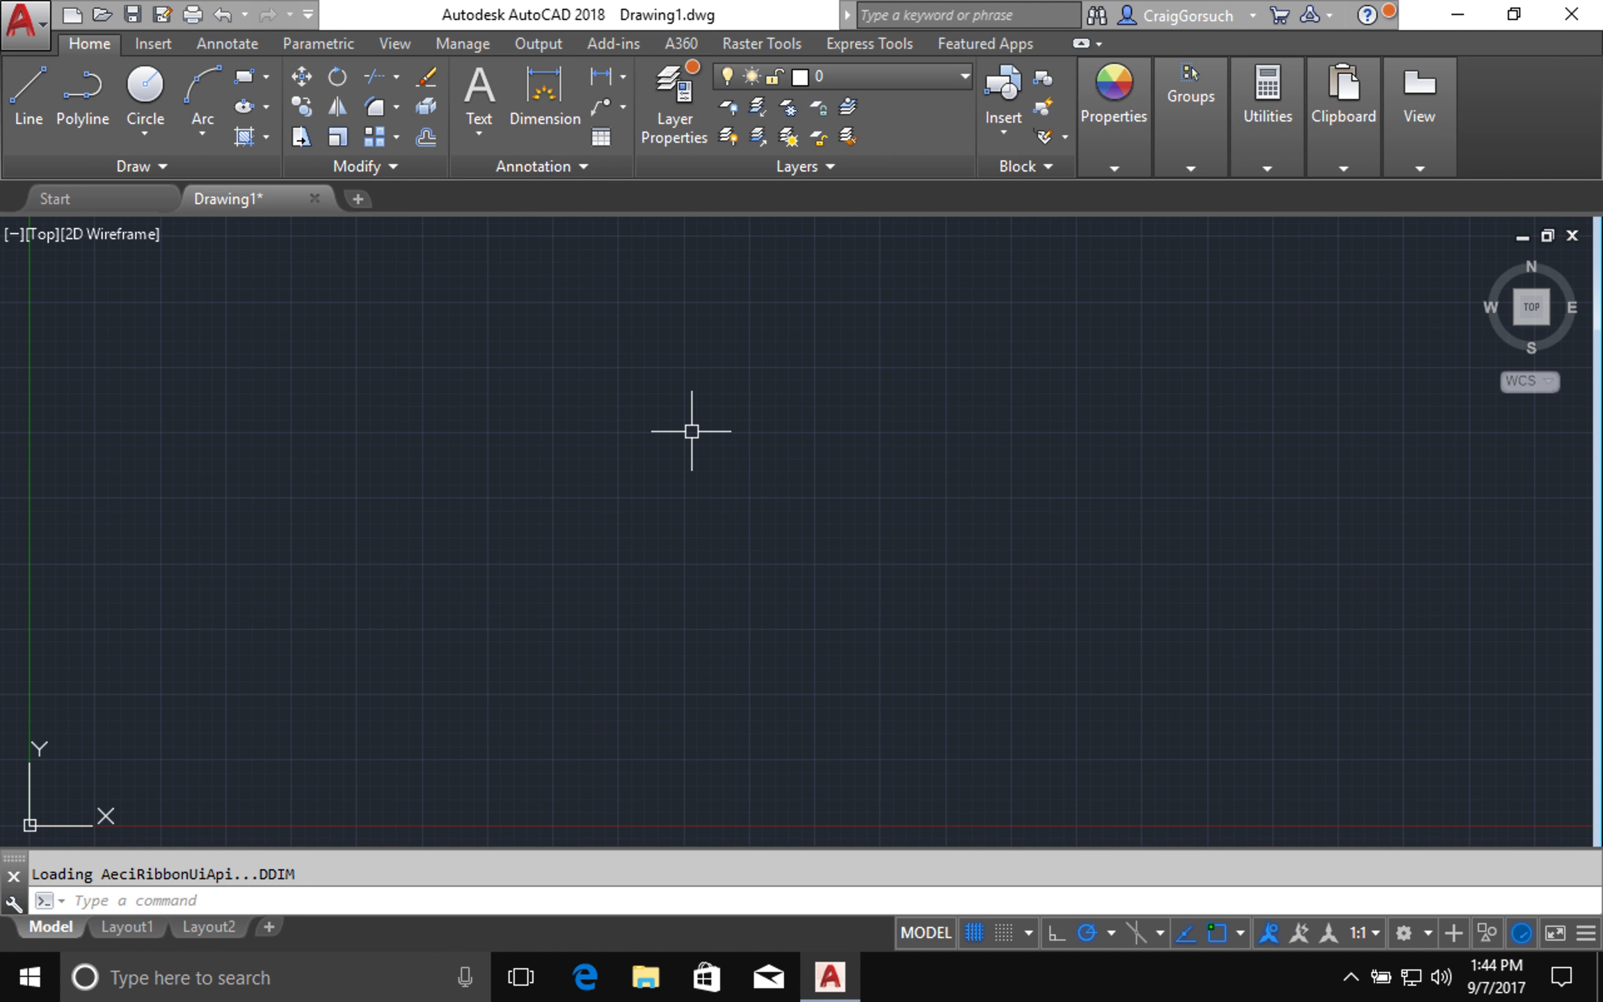
# Start saving the drawing under a new name with AutoCAD Drawing Template (*.dwt) as the file type
pyautogui.write('s')
pyautogui.write('SAVEAS')
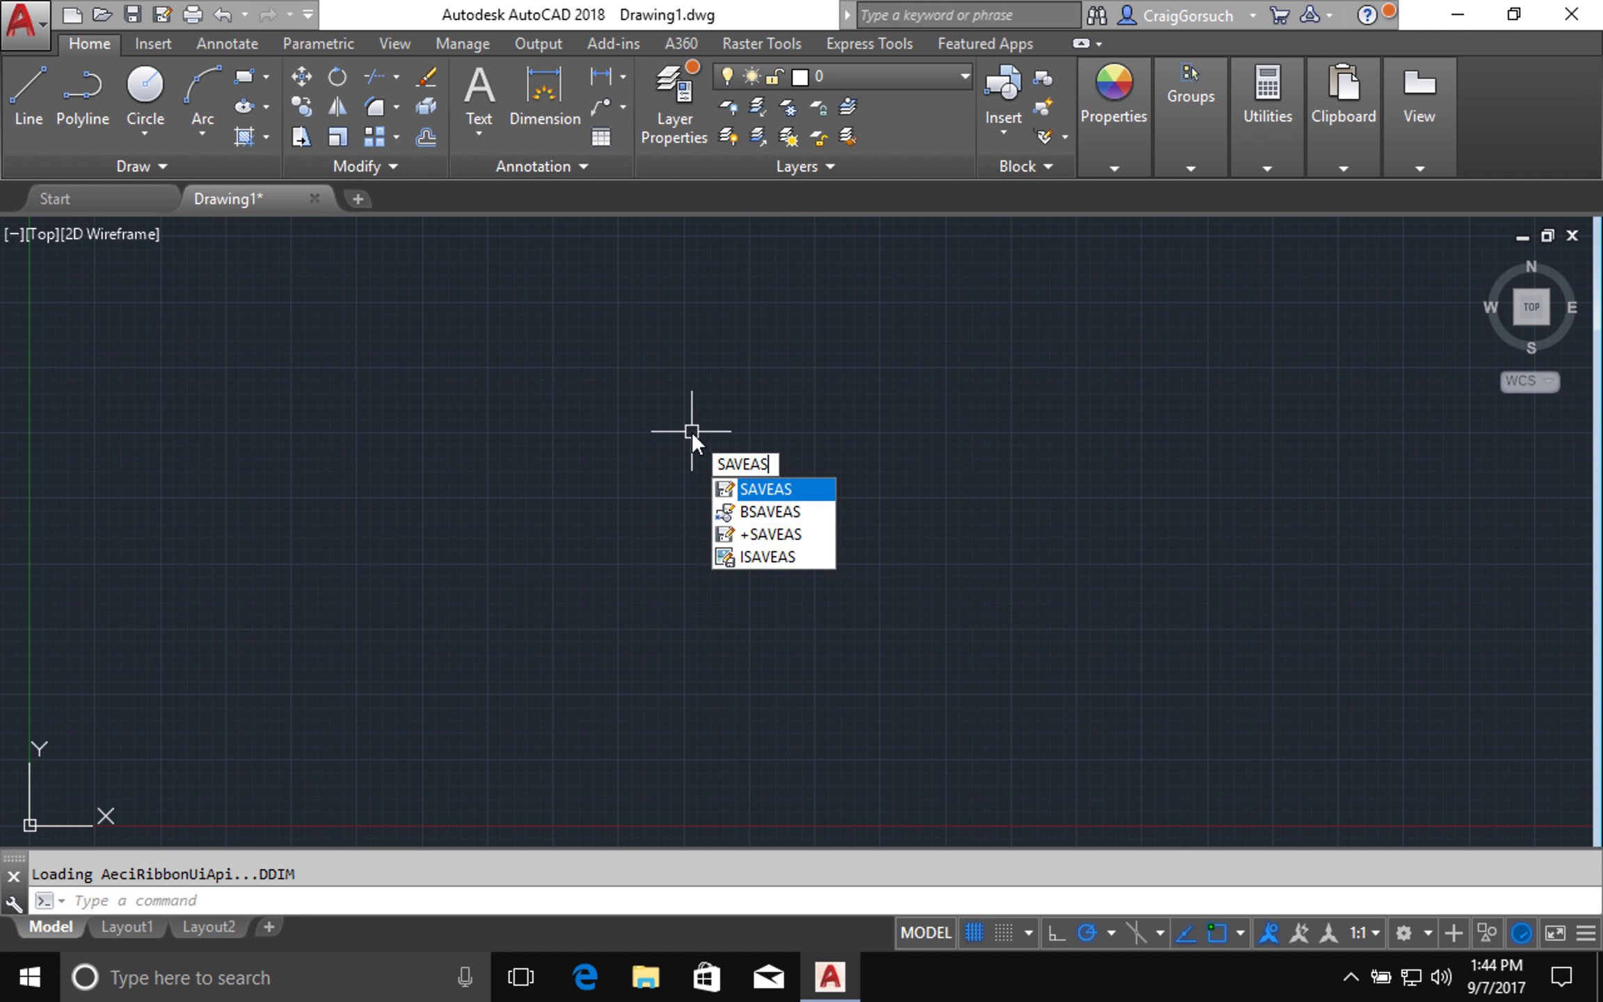
pyautogui.press('Return')
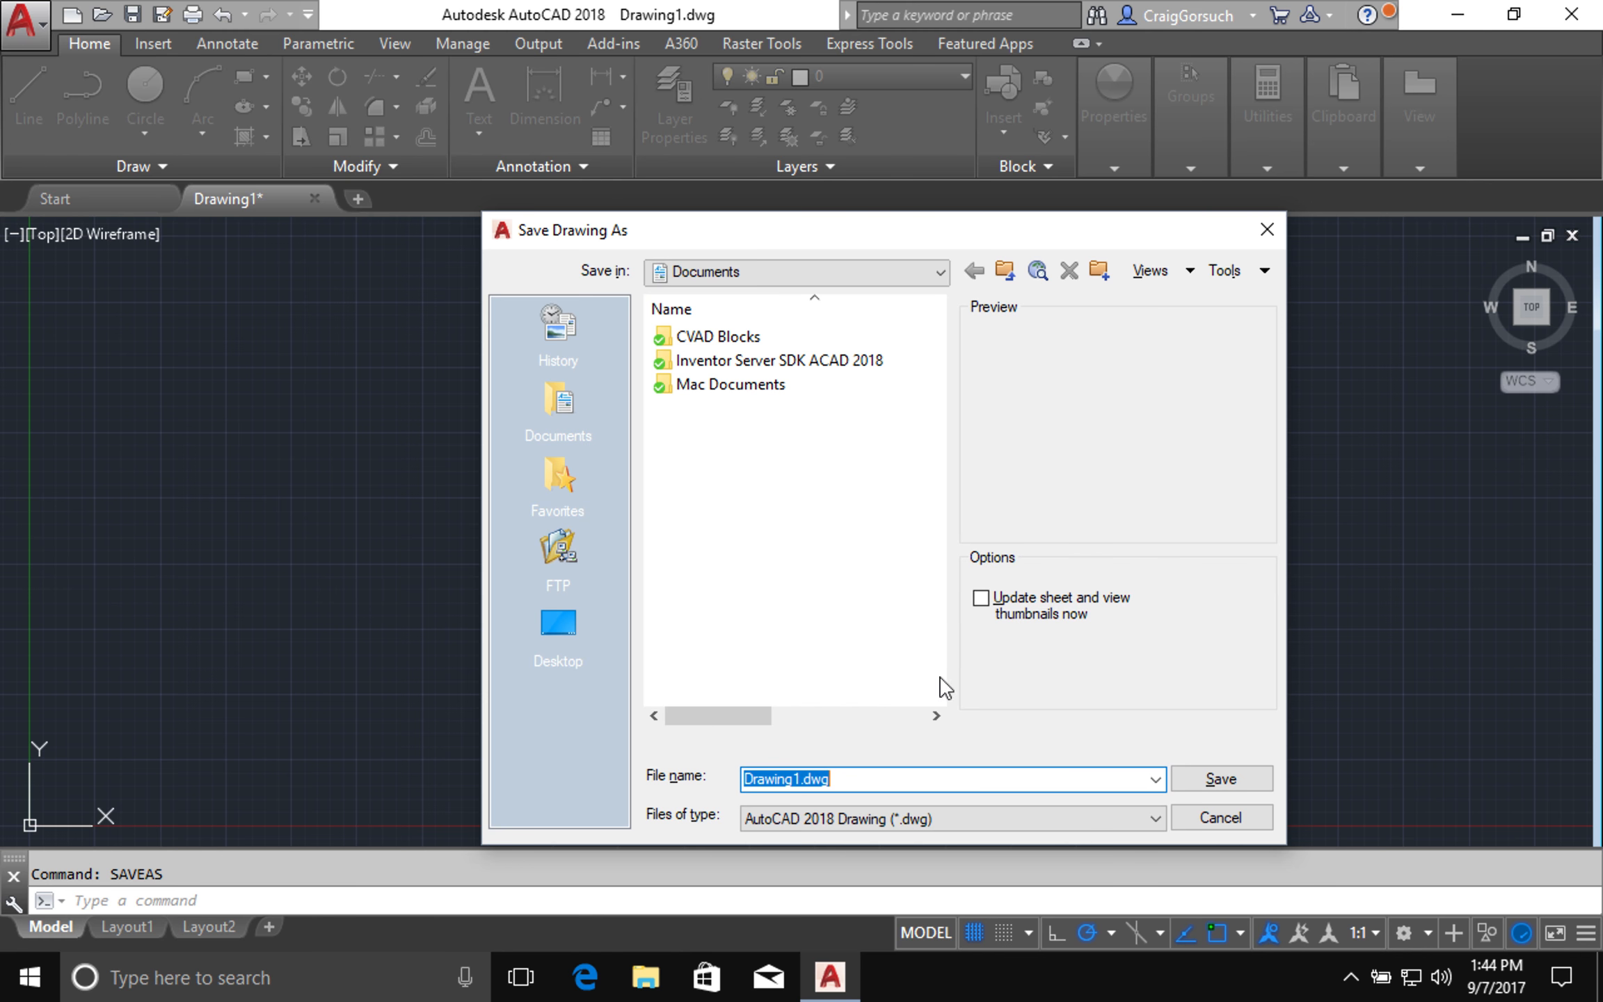
pyautogui.click(977, 827)
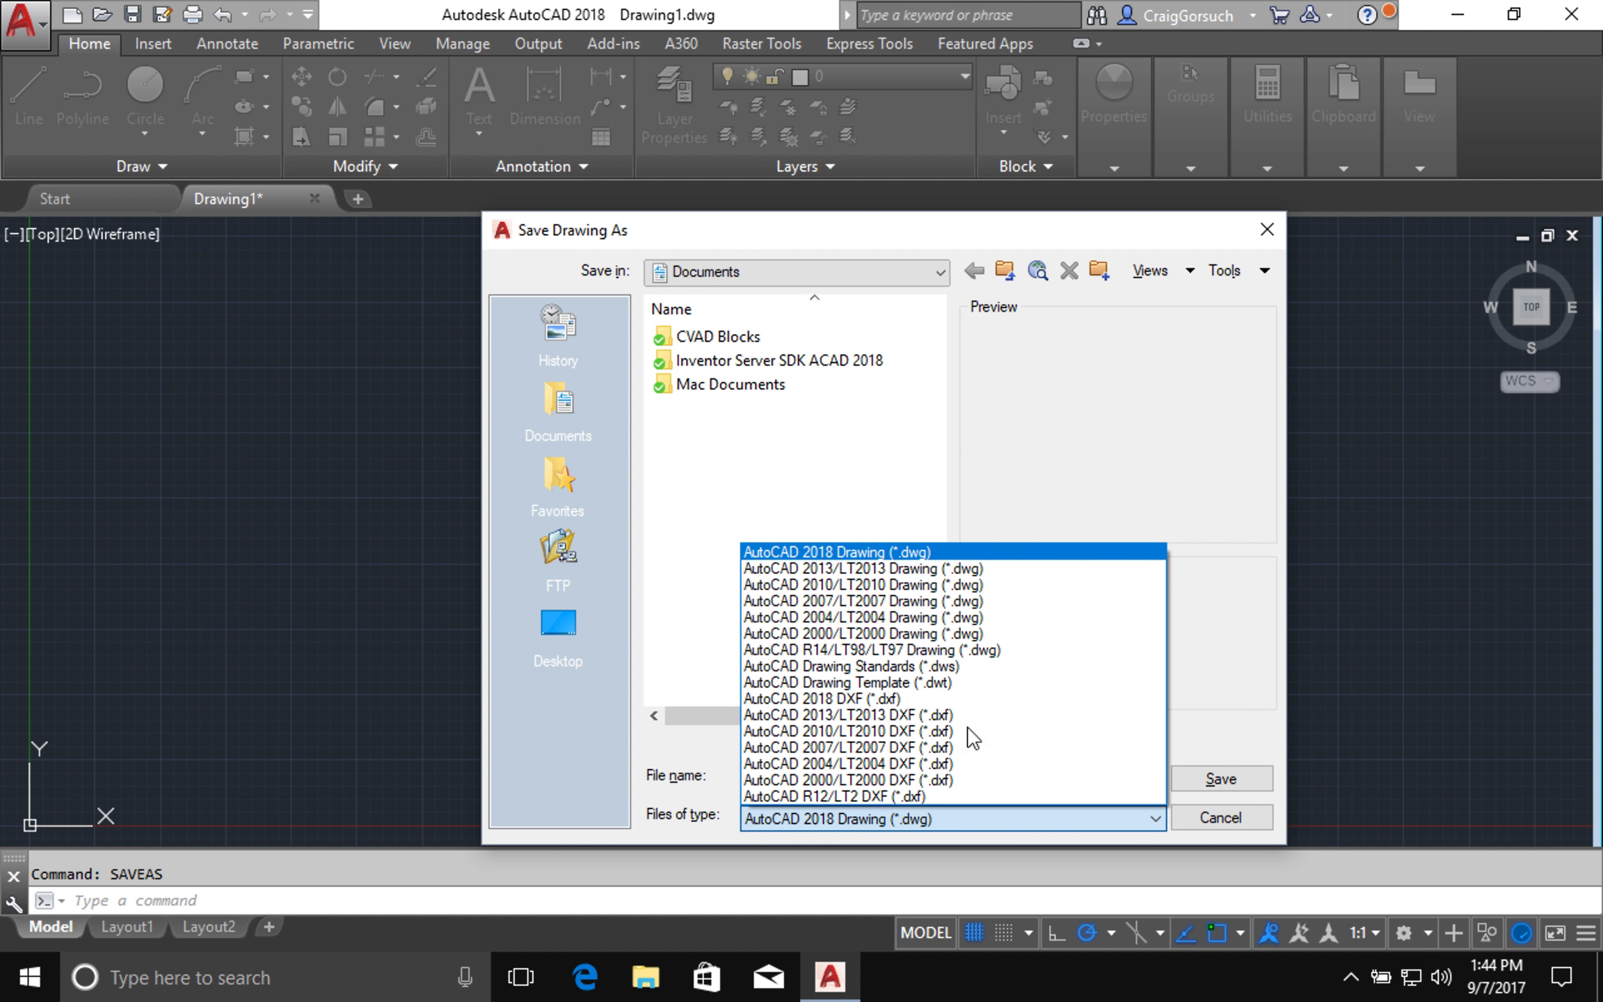
pyautogui.click(960, 683)
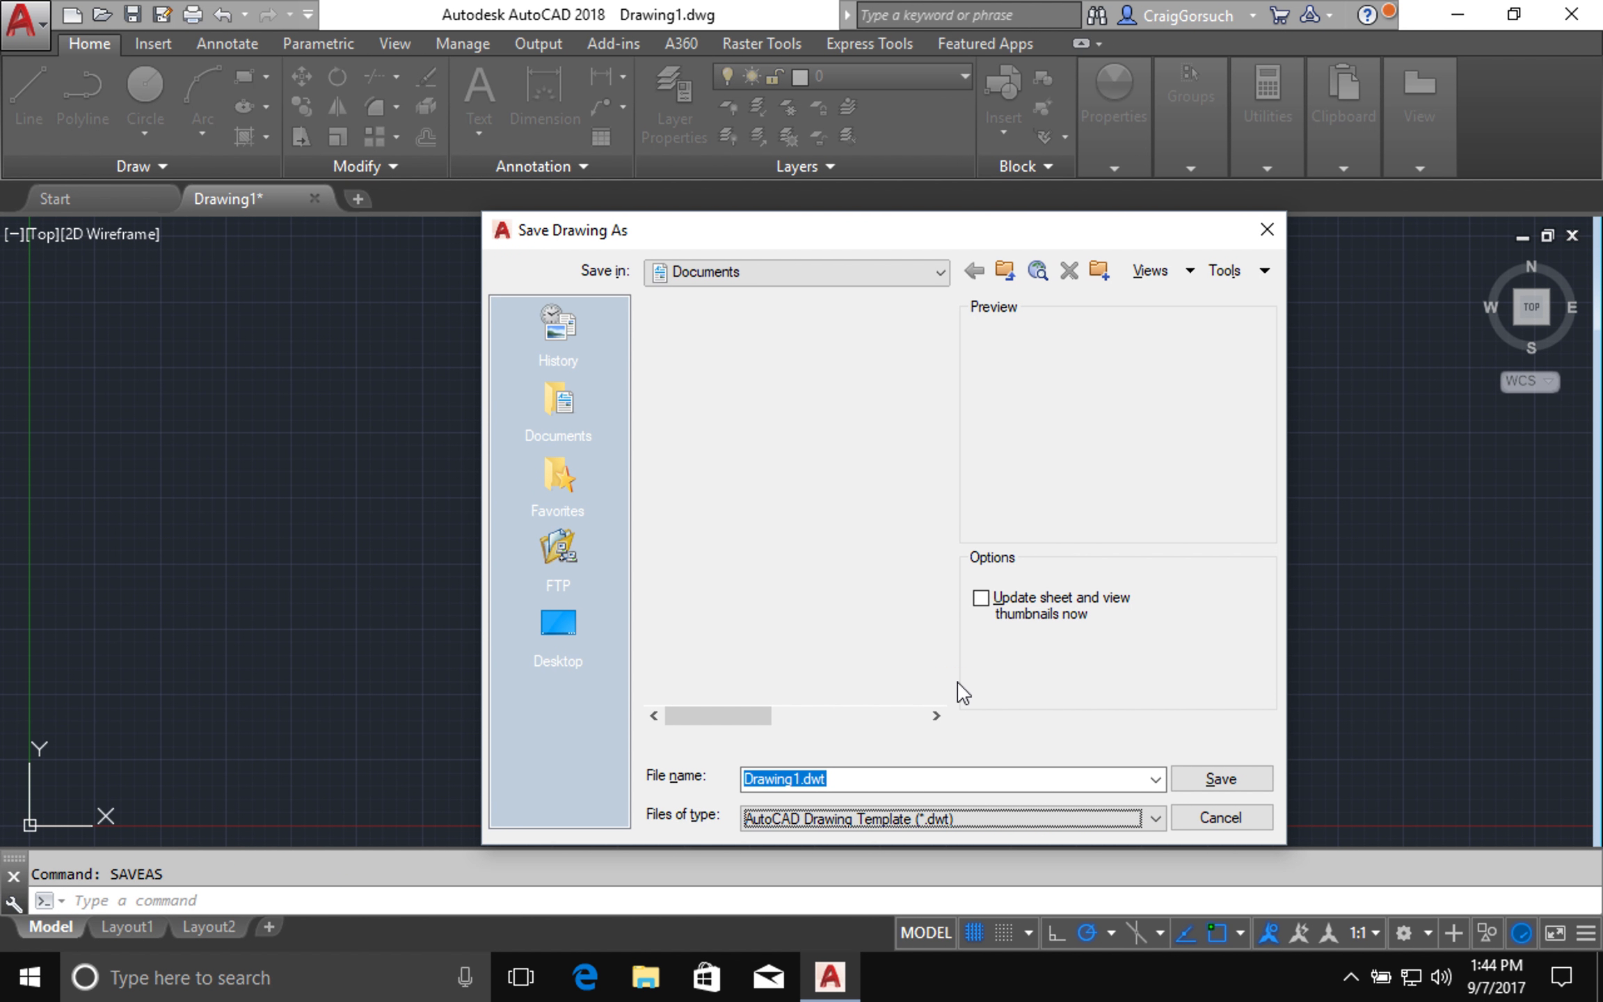
# Save the template as UNT CVAD in the CVAD Blocks folder inside Documents
pyautogui.press('BackSpace')
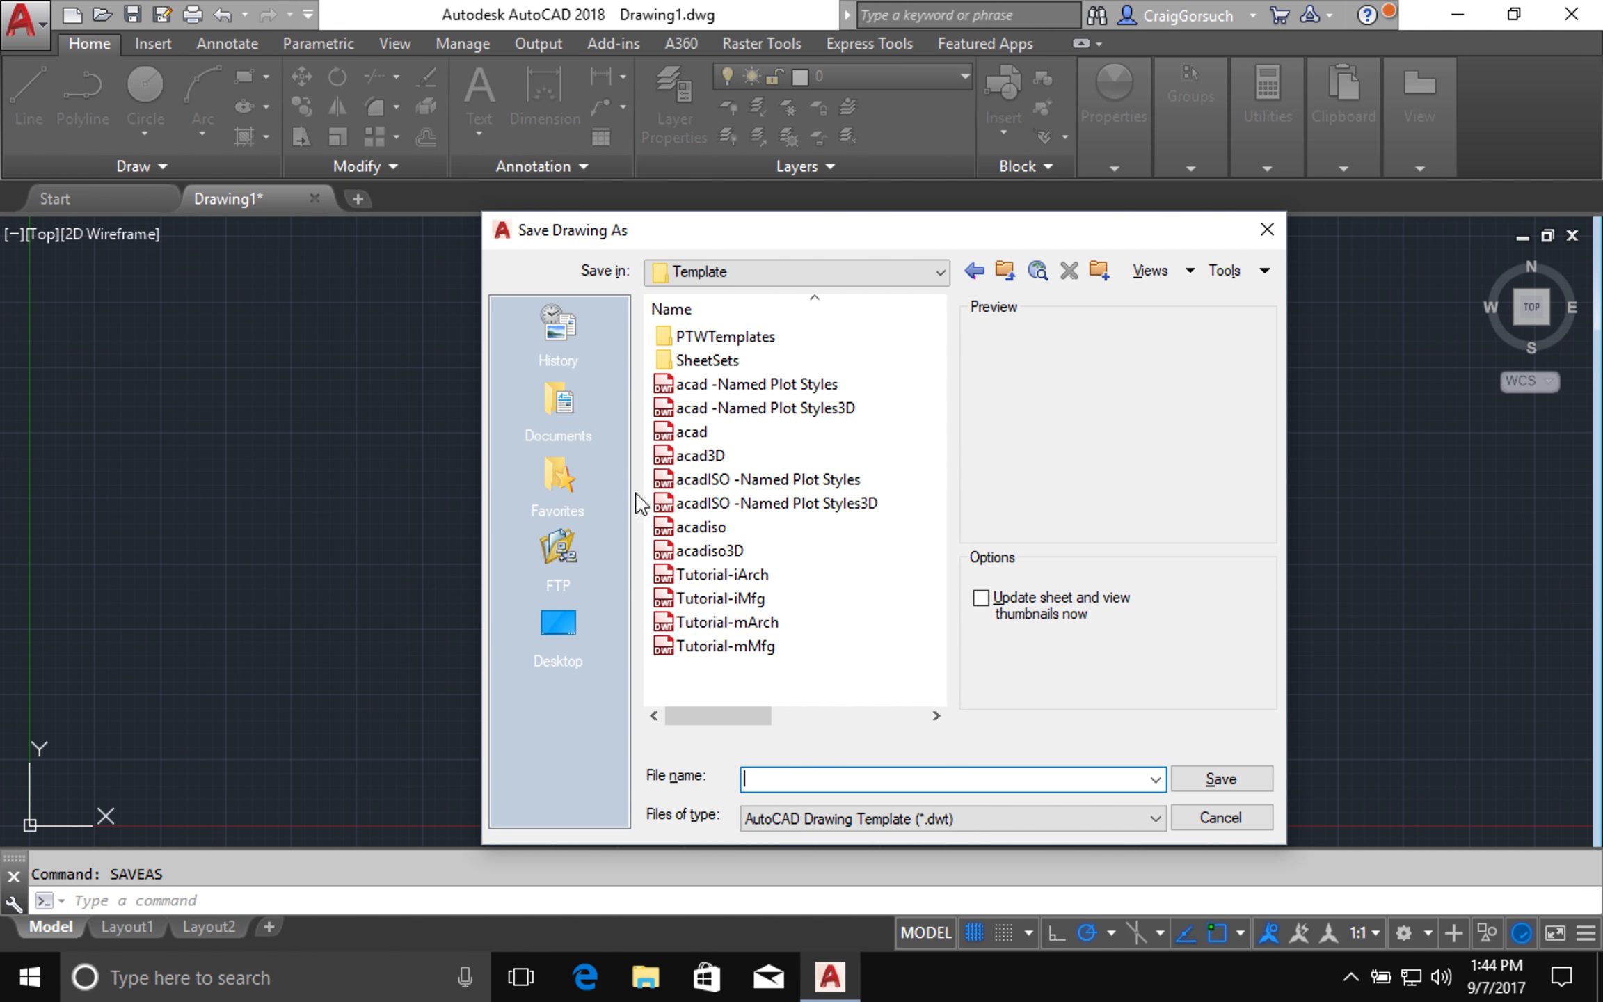
pyautogui.click(559, 402)
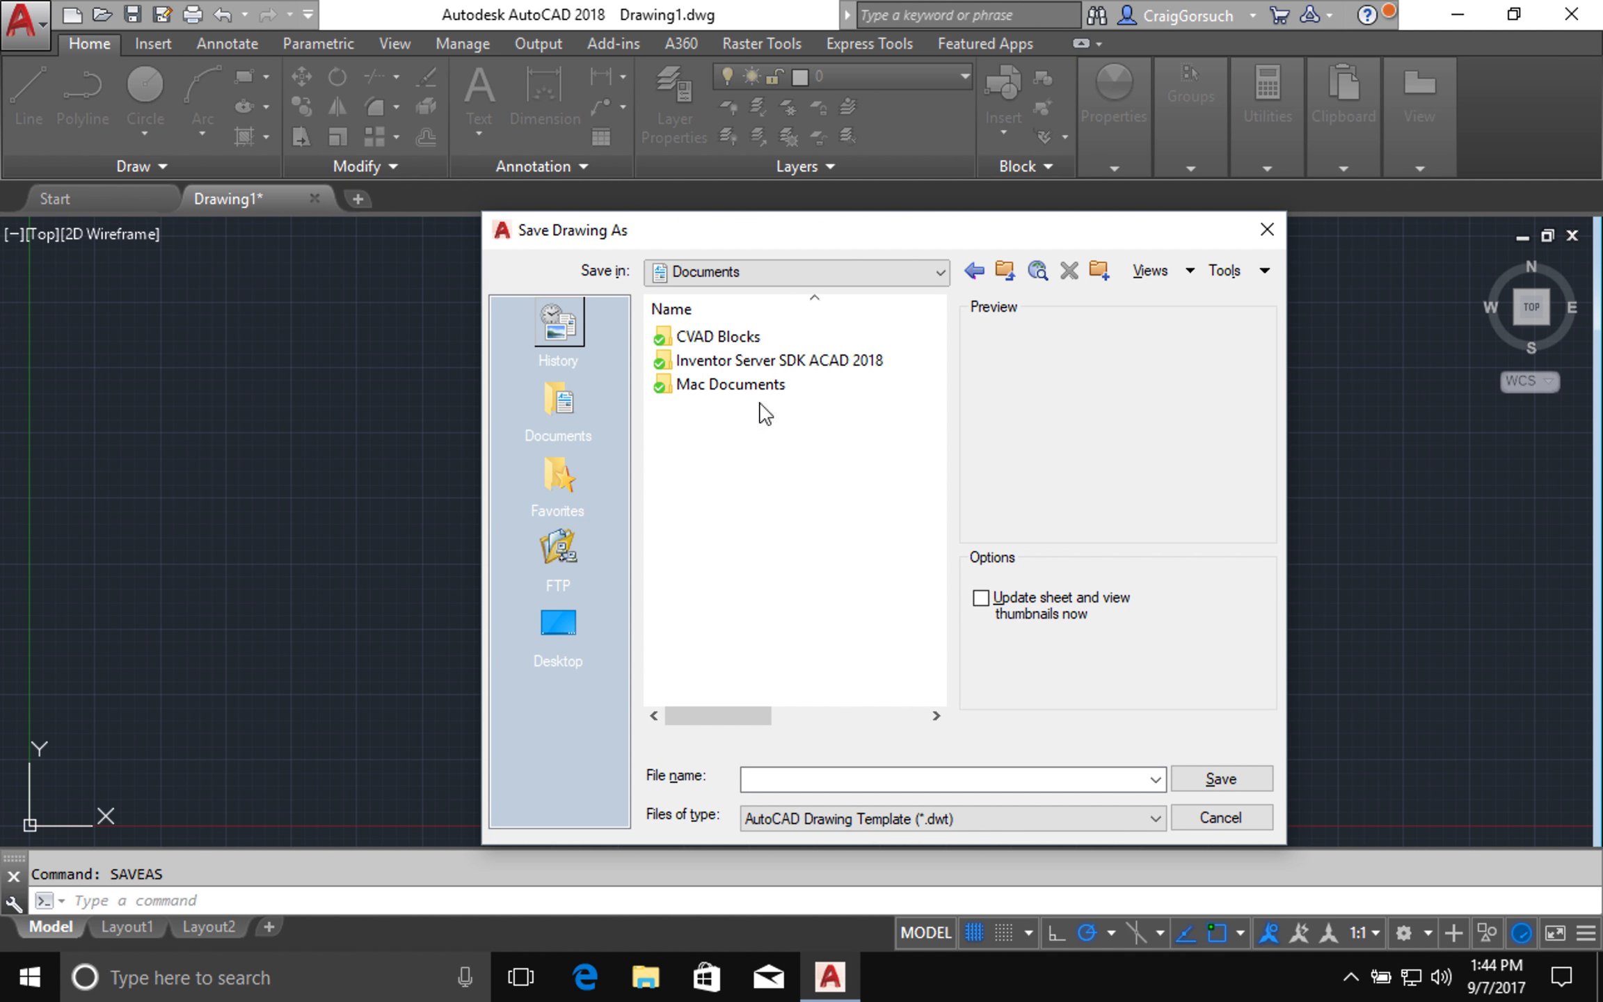
pyautogui.doubleClick(766, 336)
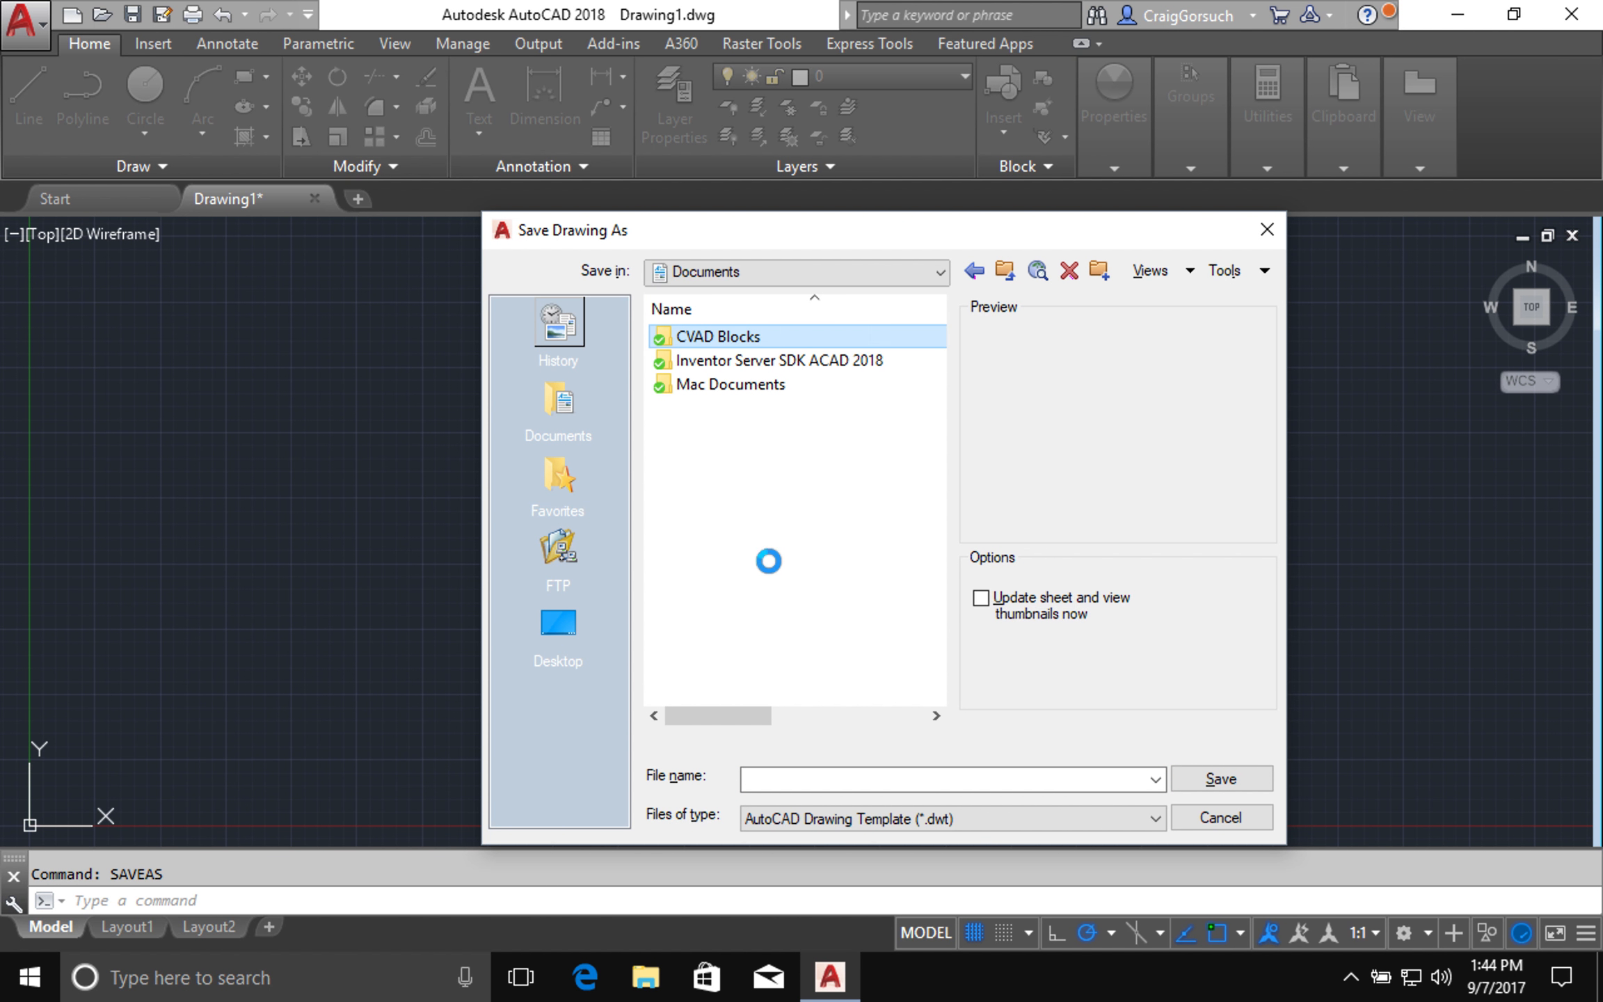
pyautogui.click(833, 779)
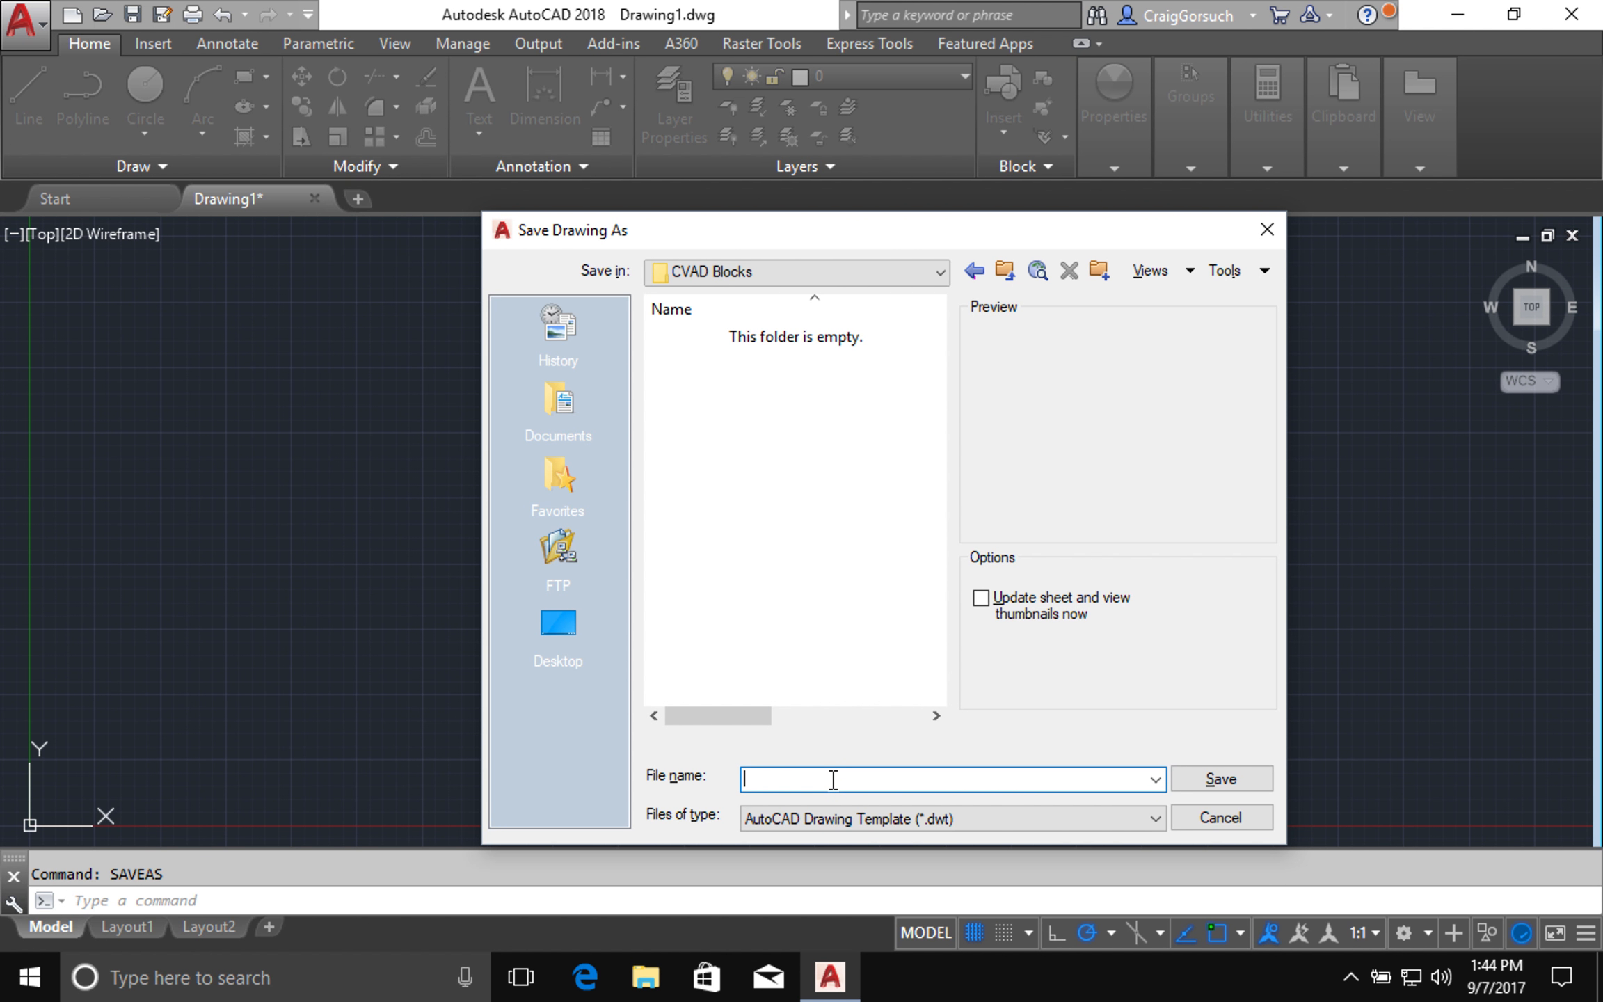
pyautogui.write('UNT CVAD')
pyautogui.click(1221, 783)
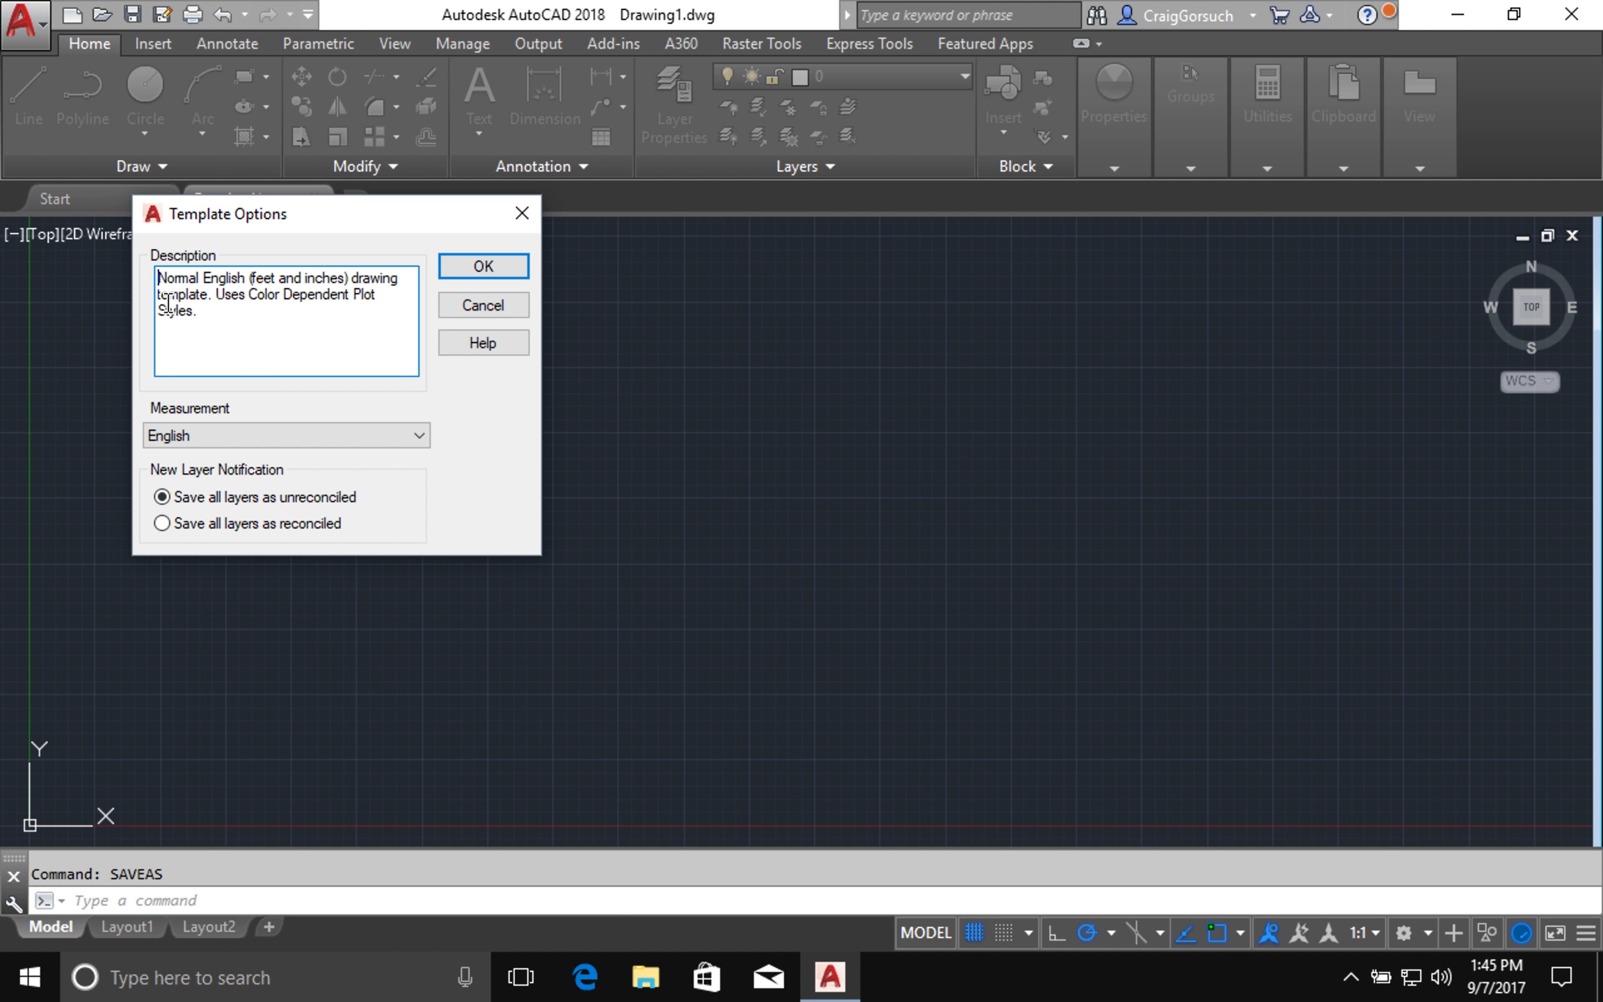
# Set the template to save all layers as reconciled and replace its description with "PROJECT TEMPLATE FOR UNT CVAD"
pyautogui.moveTo(209, 315); pyautogui.dragTo(159, 279)
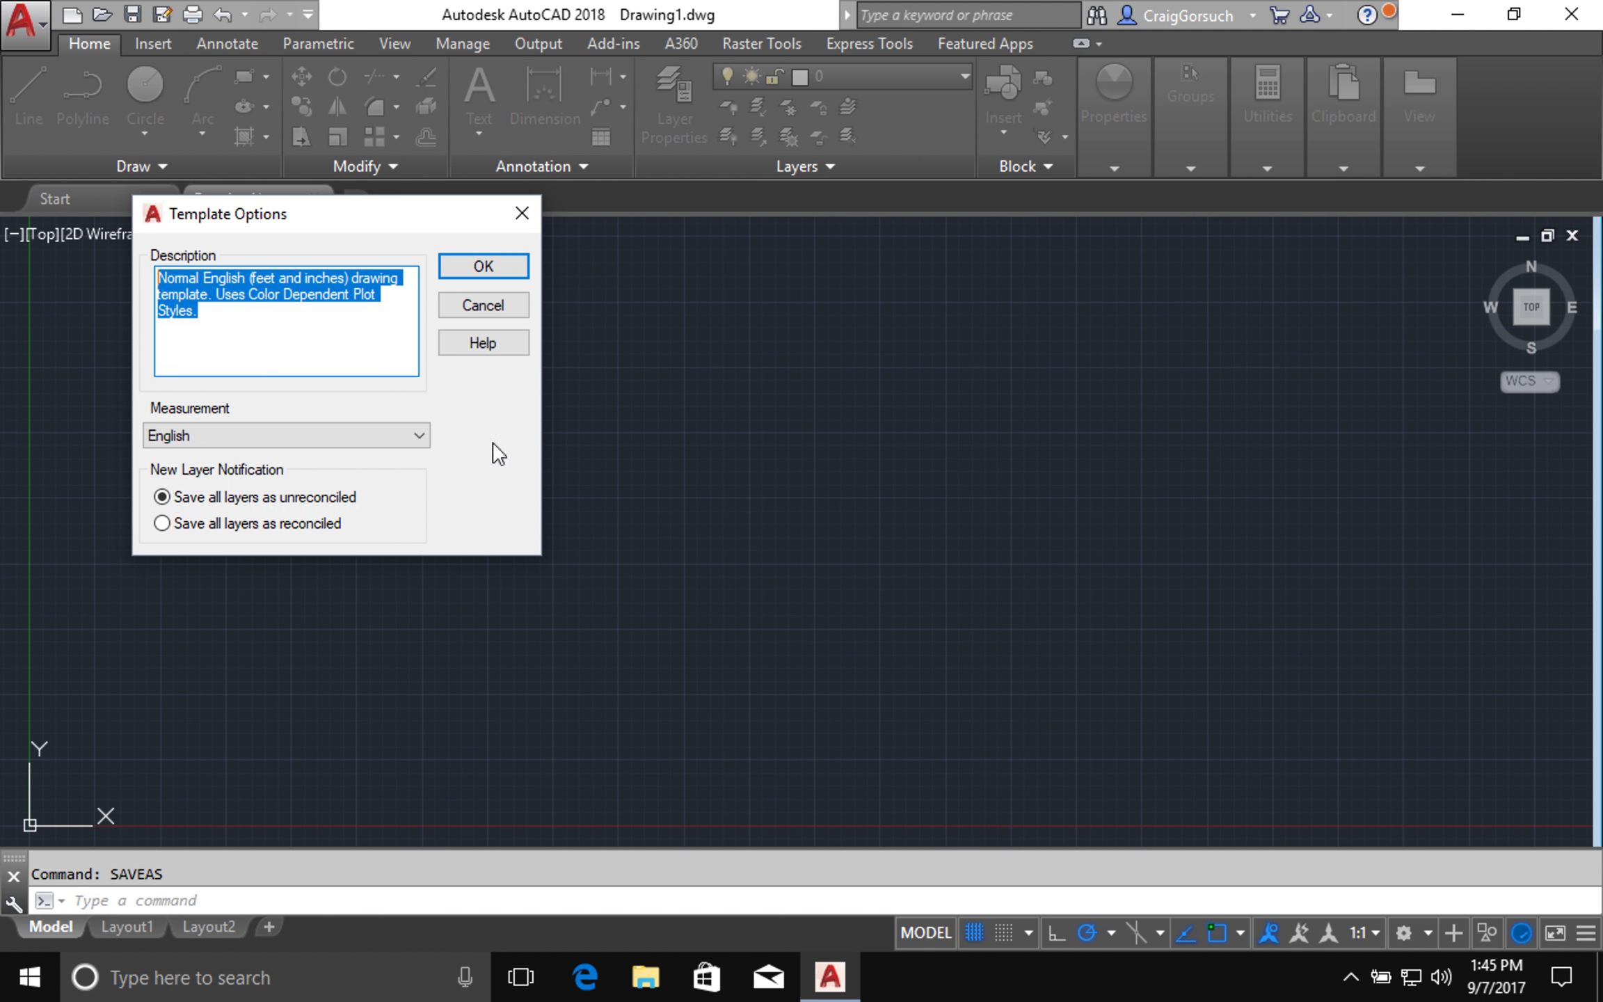
pyautogui.click(272, 522)
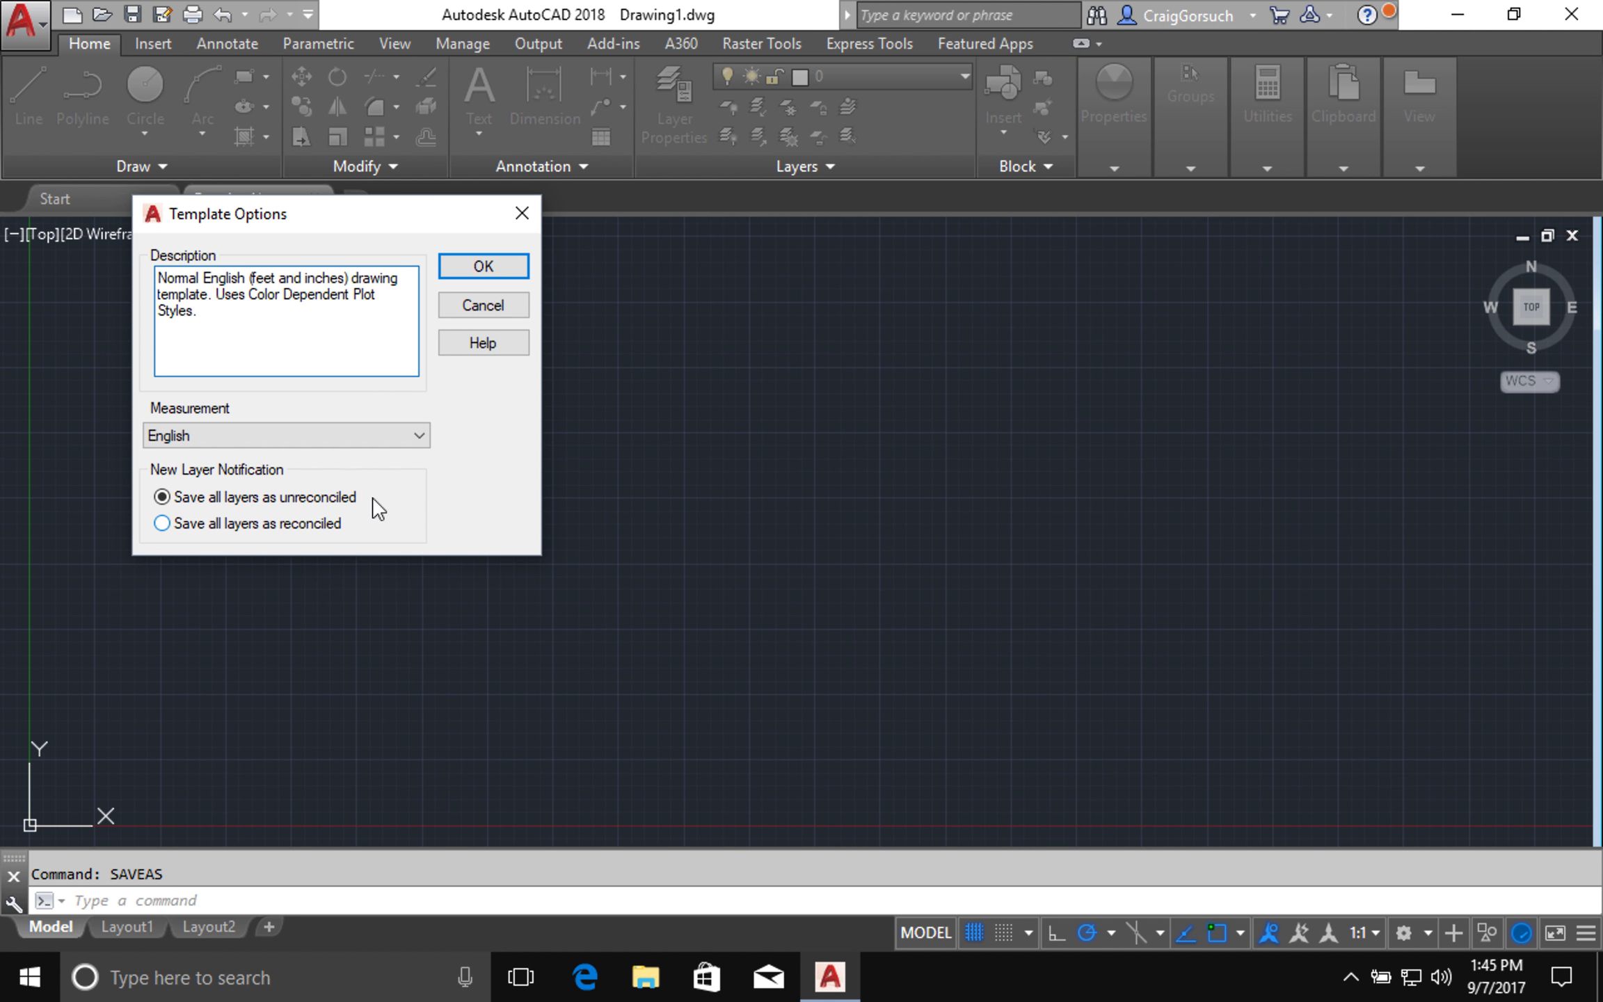
pyautogui.click(216, 312)
pyautogui.moveTo(216, 315); pyautogui.dragTo(146, 284)
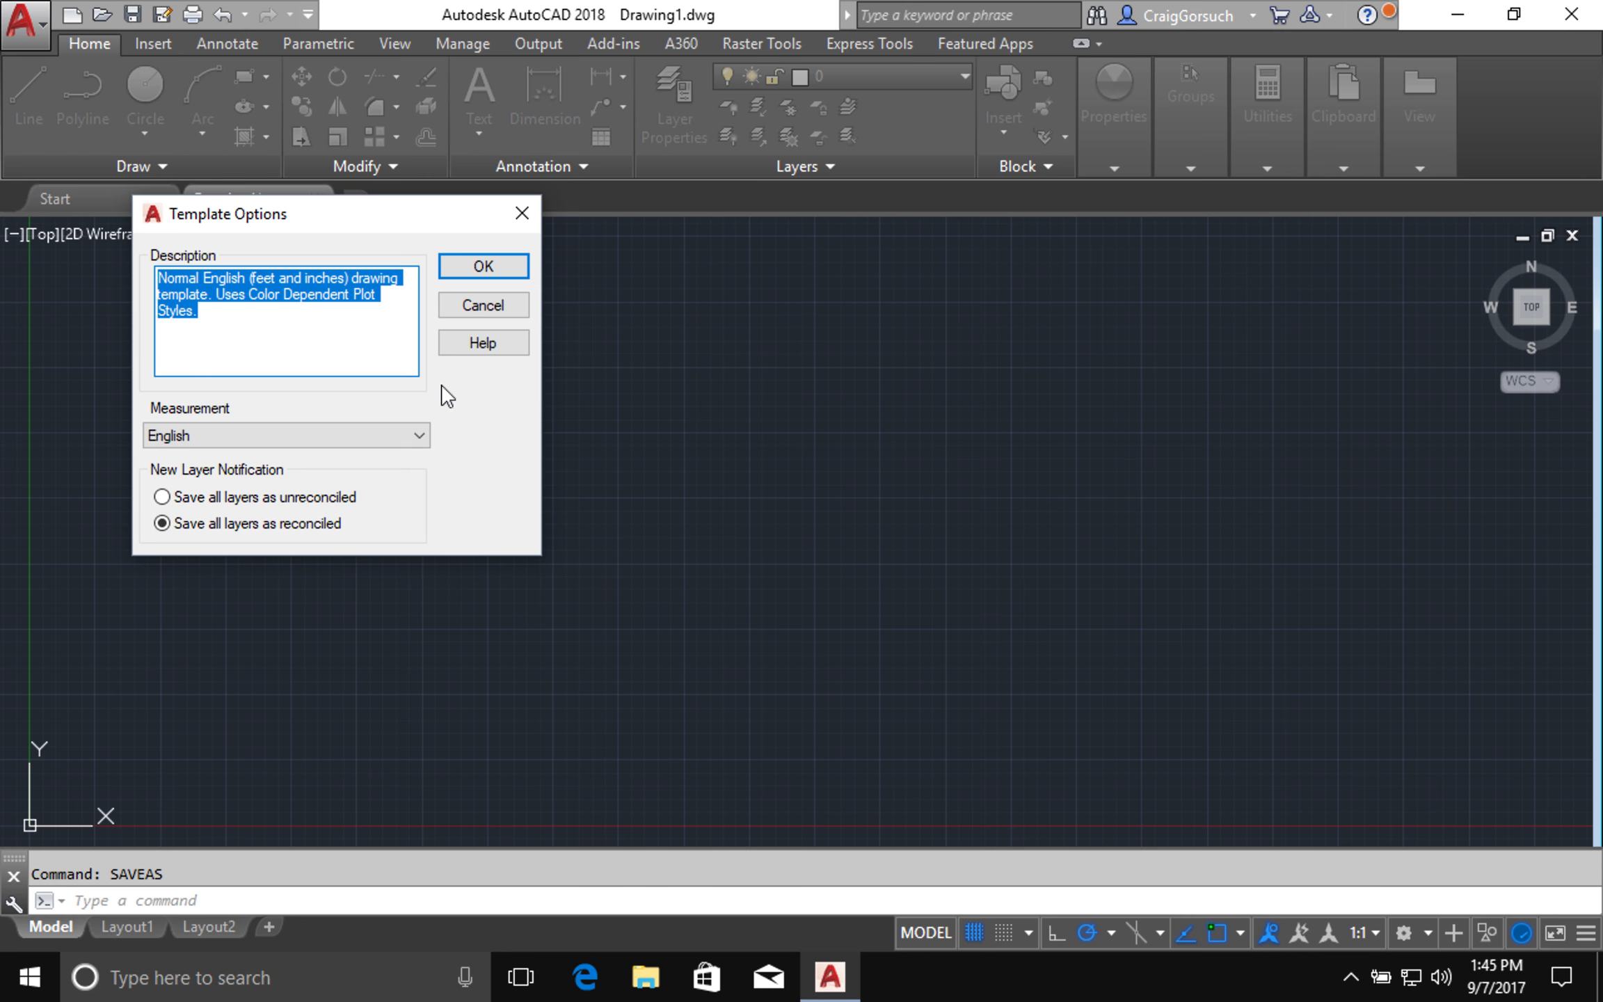
pyautogui.write('P')
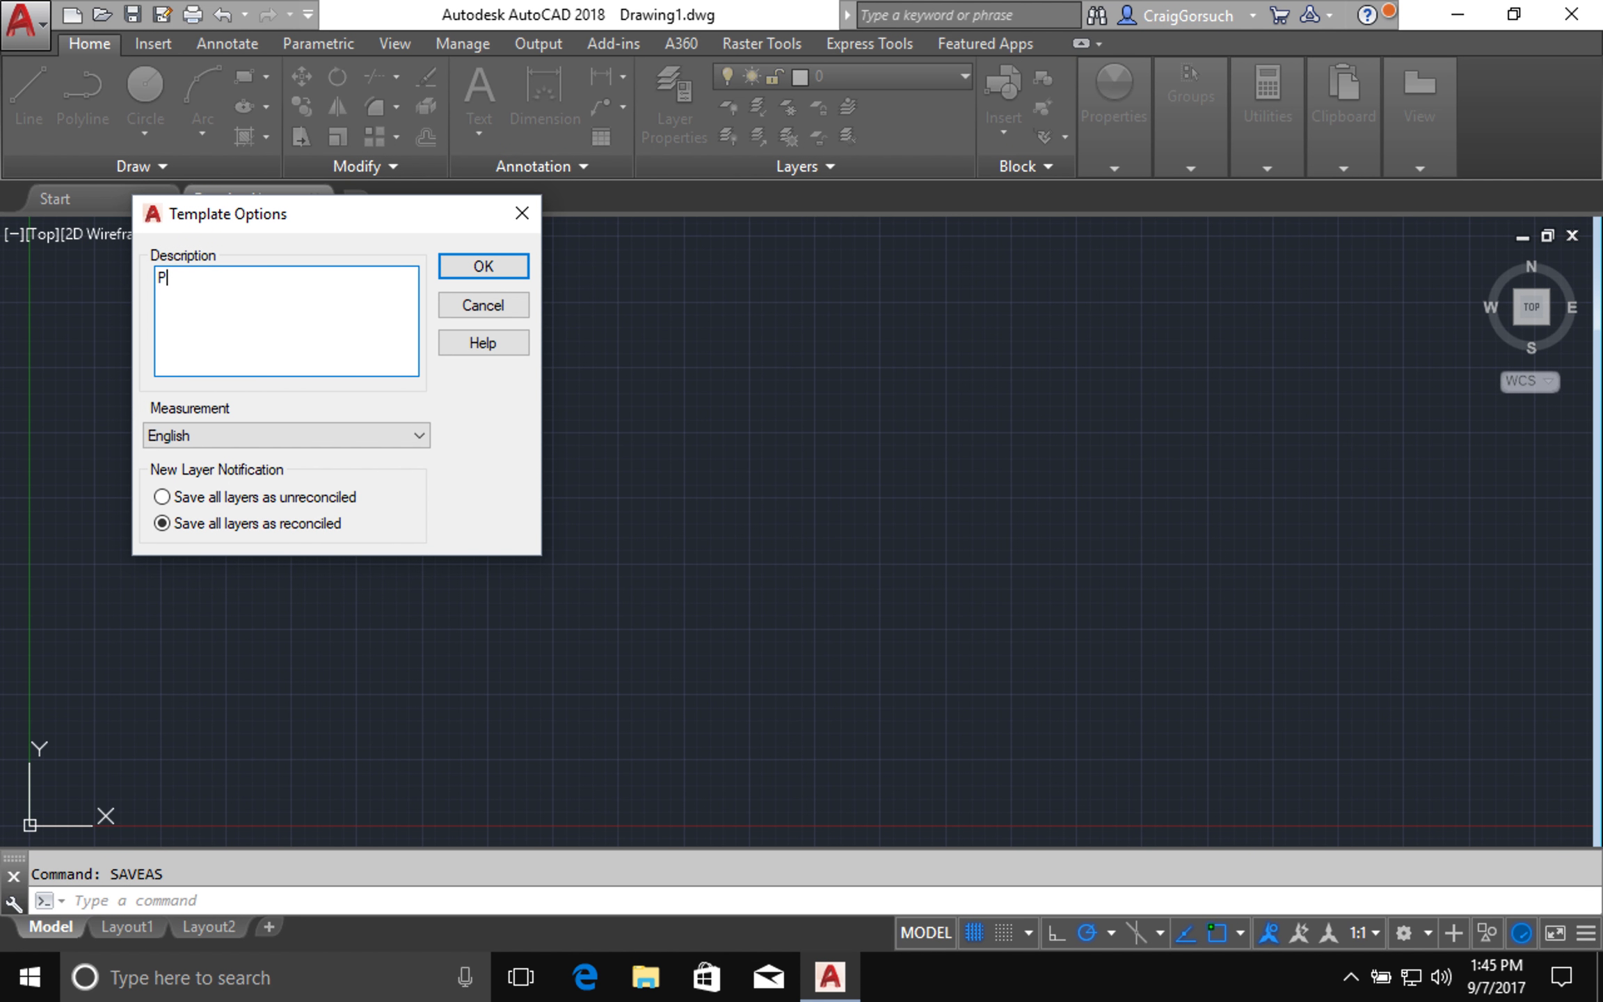
pyautogui.write('ROJECT TEMPLATE FOR UNT ')
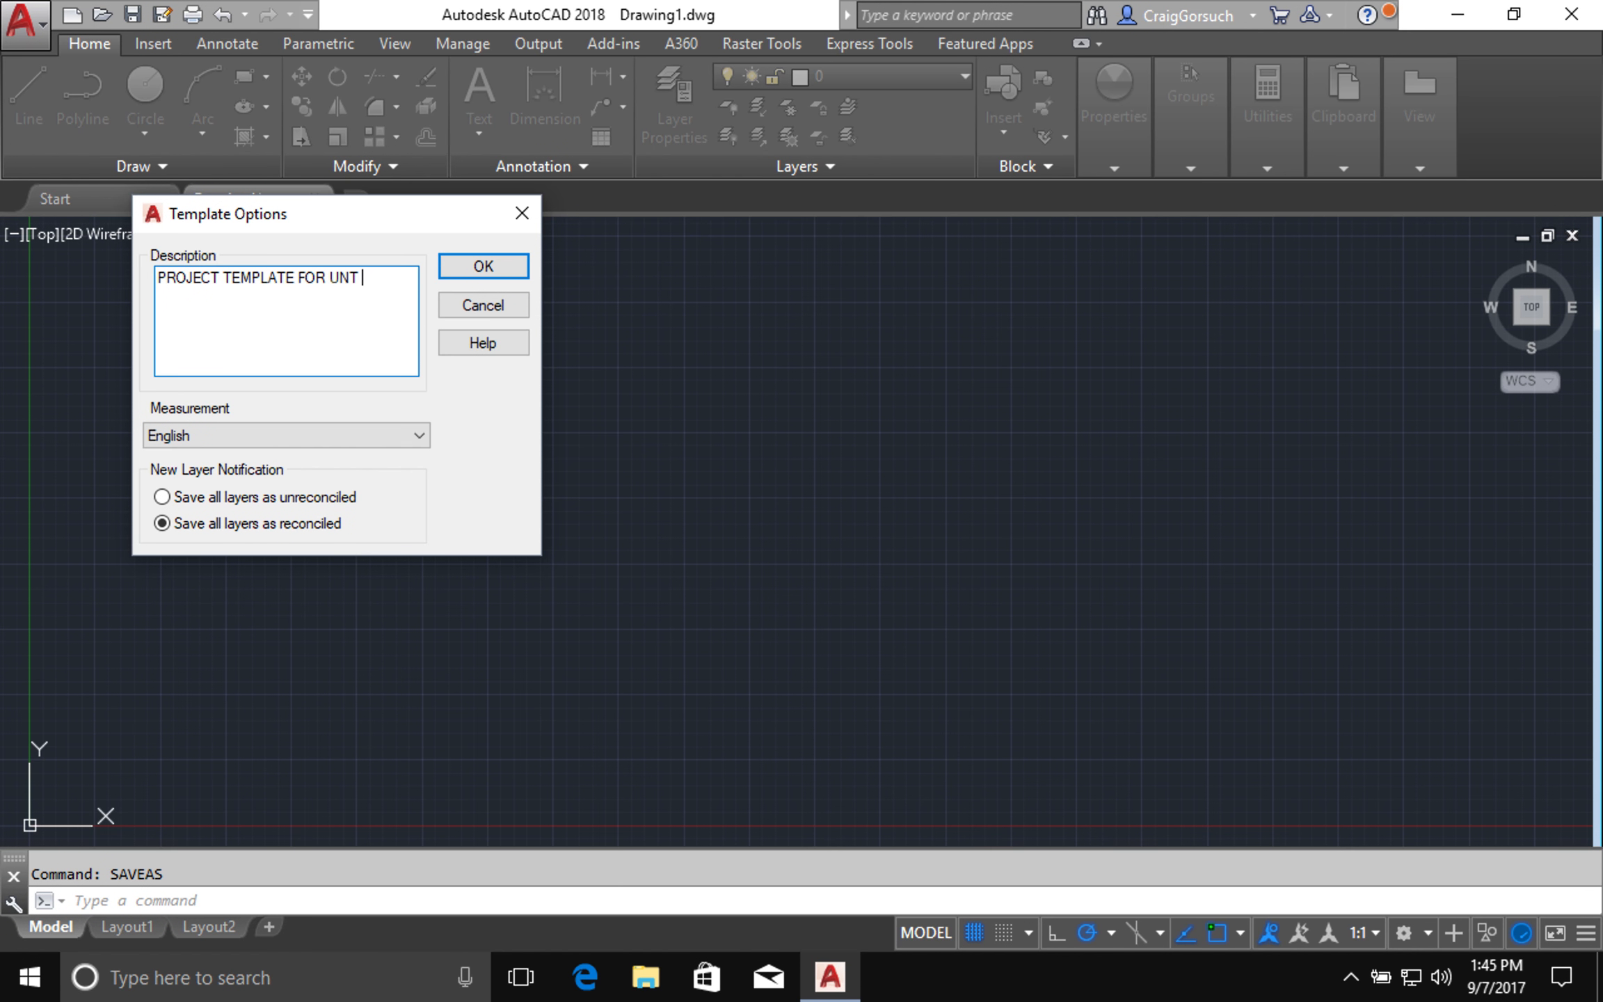
pyautogui.write('CVAD')
pyautogui.click(480, 265)
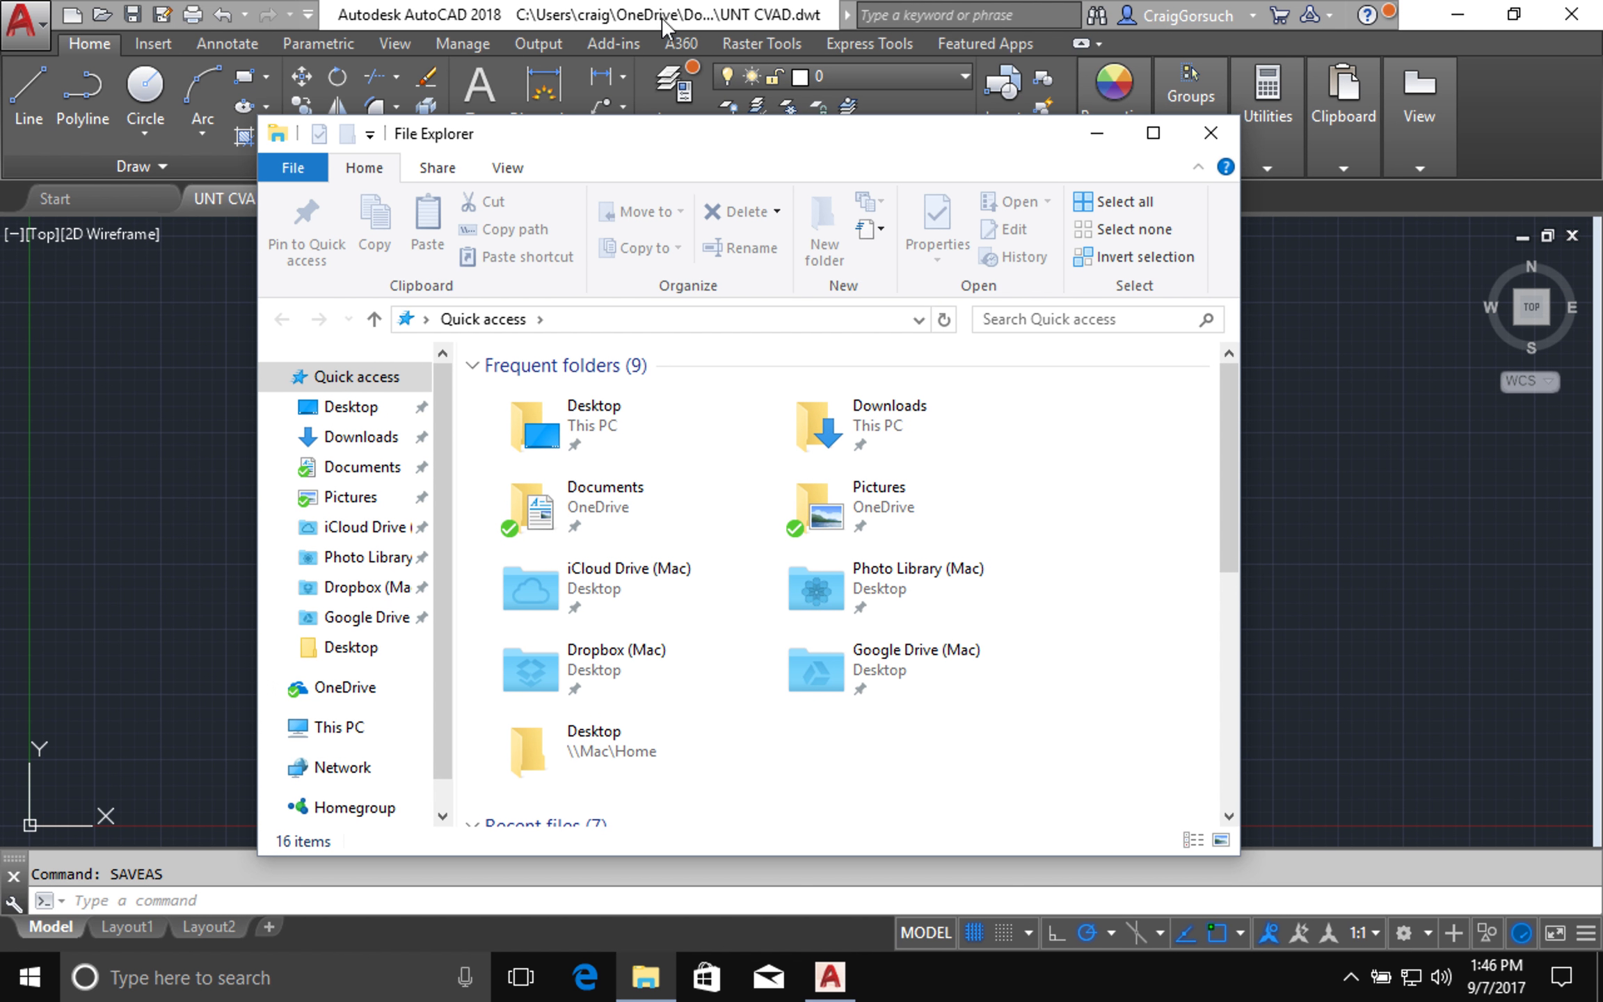
# Switch to File Explorer and open the CVAD Blocks folder in Documents to check the saved UNT CVAD template
pyautogui.click(612, 515)
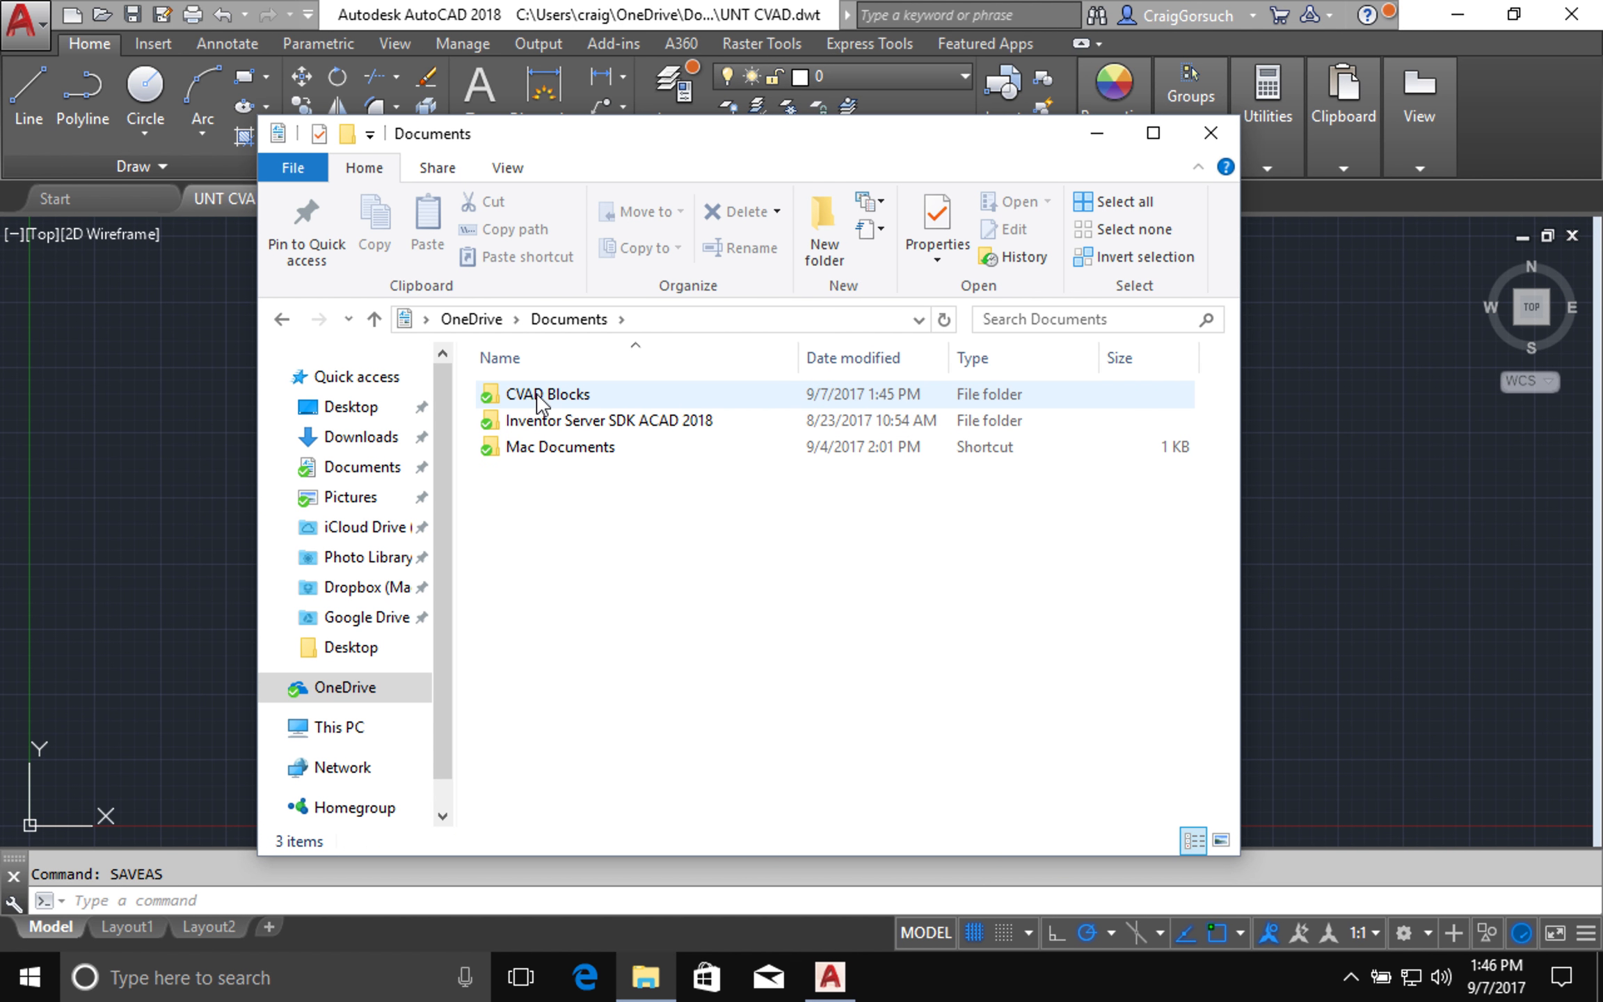
pyautogui.press('Return')
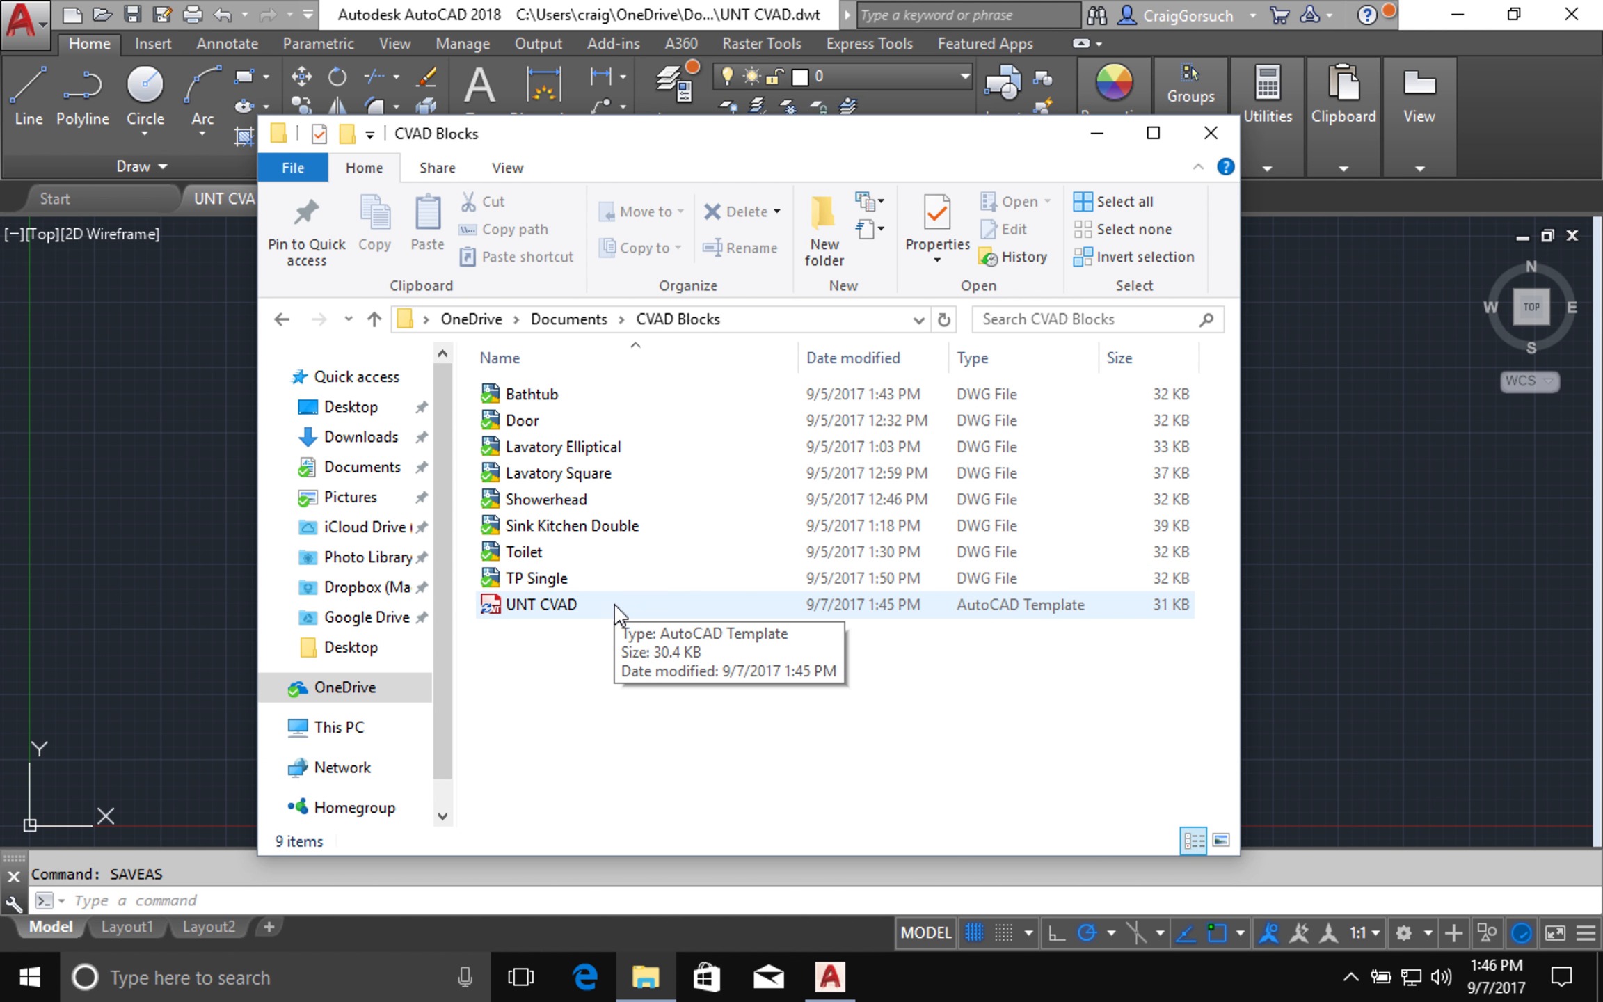
# Check the UNT CVAD template and the TP Single block file in the CVAD Blocks folder
pyautogui.click(575, 613)
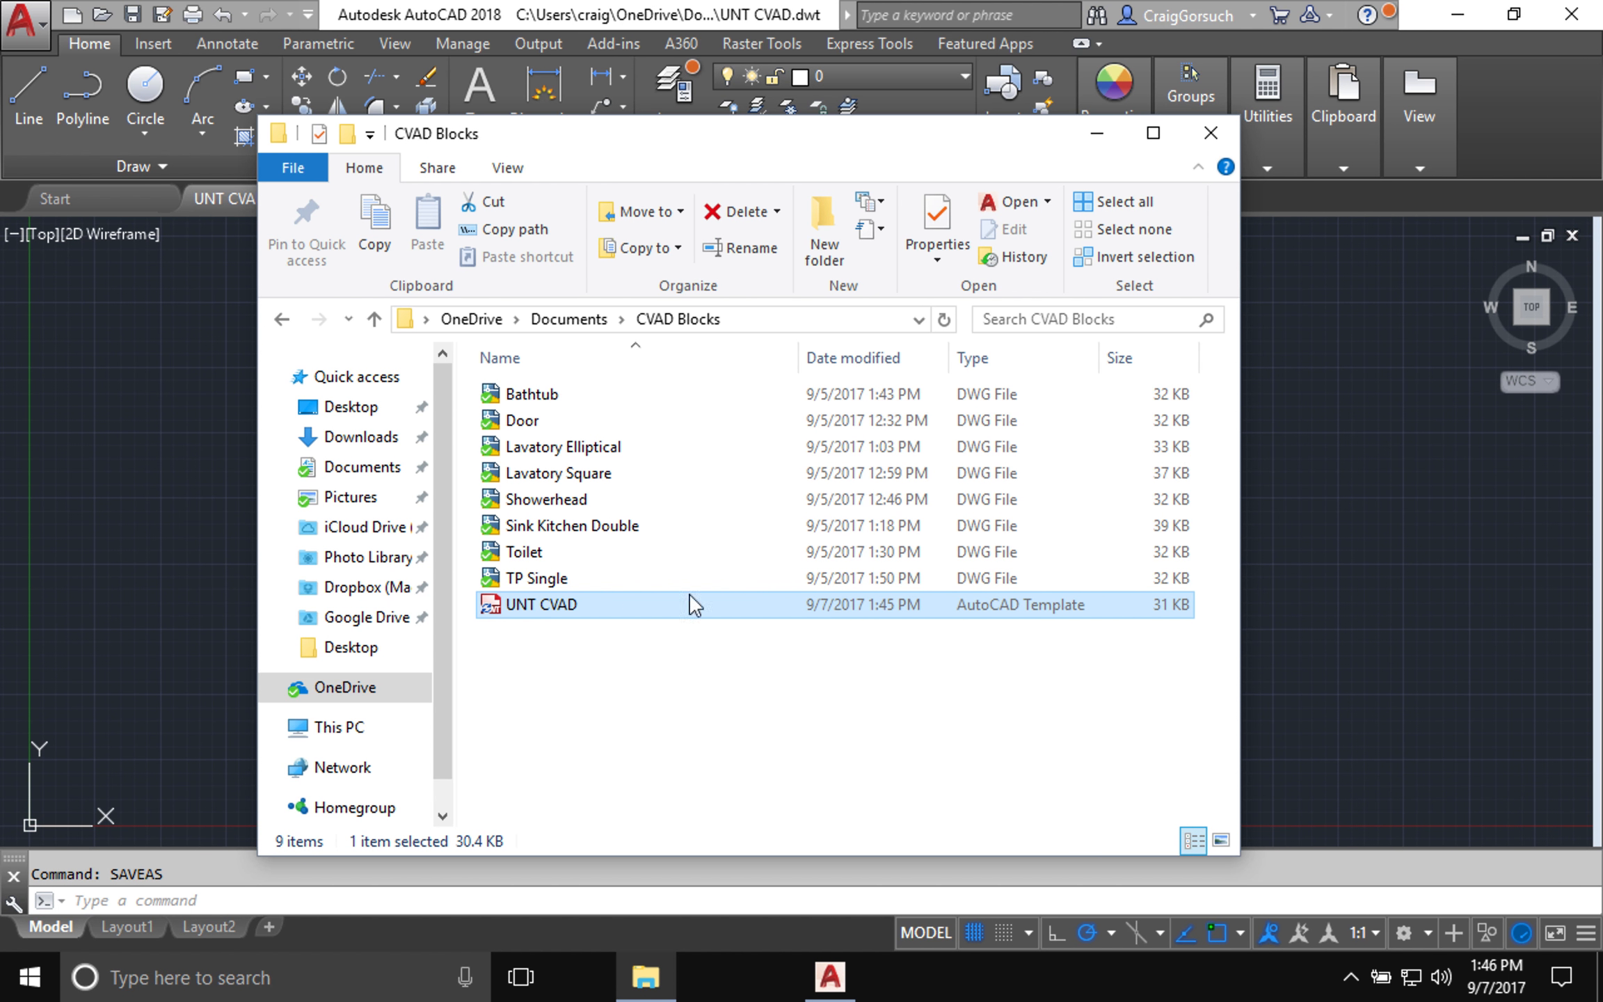
pyautogui.click(542, 579)
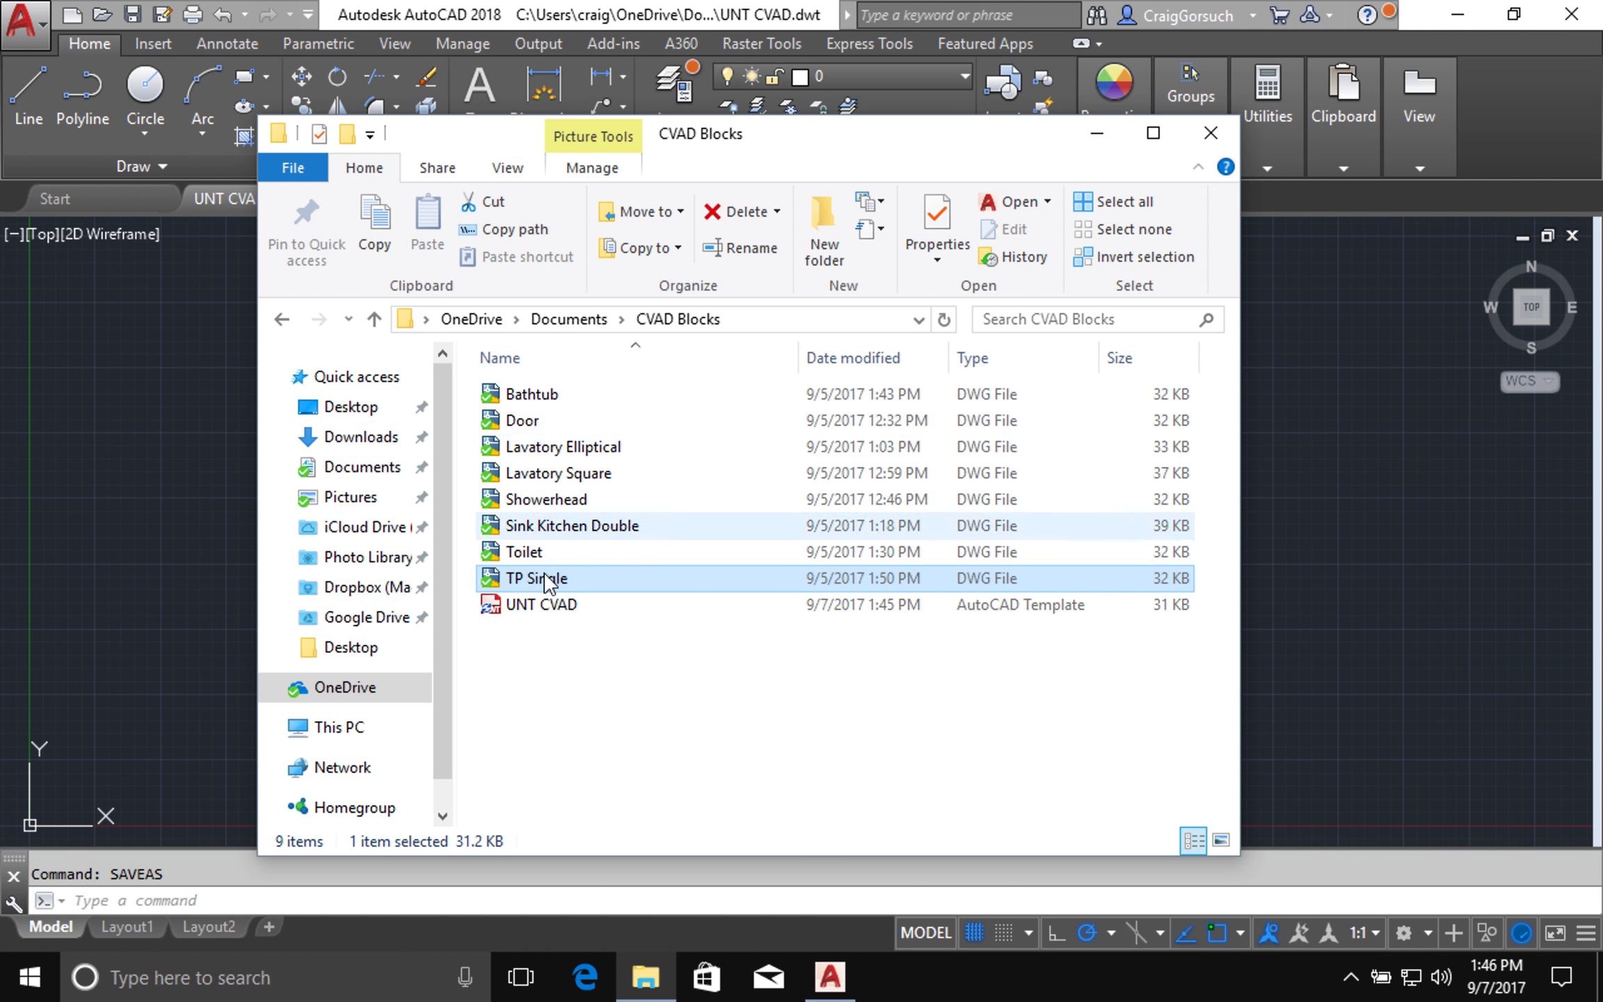
pyautogui.click(558, 703)
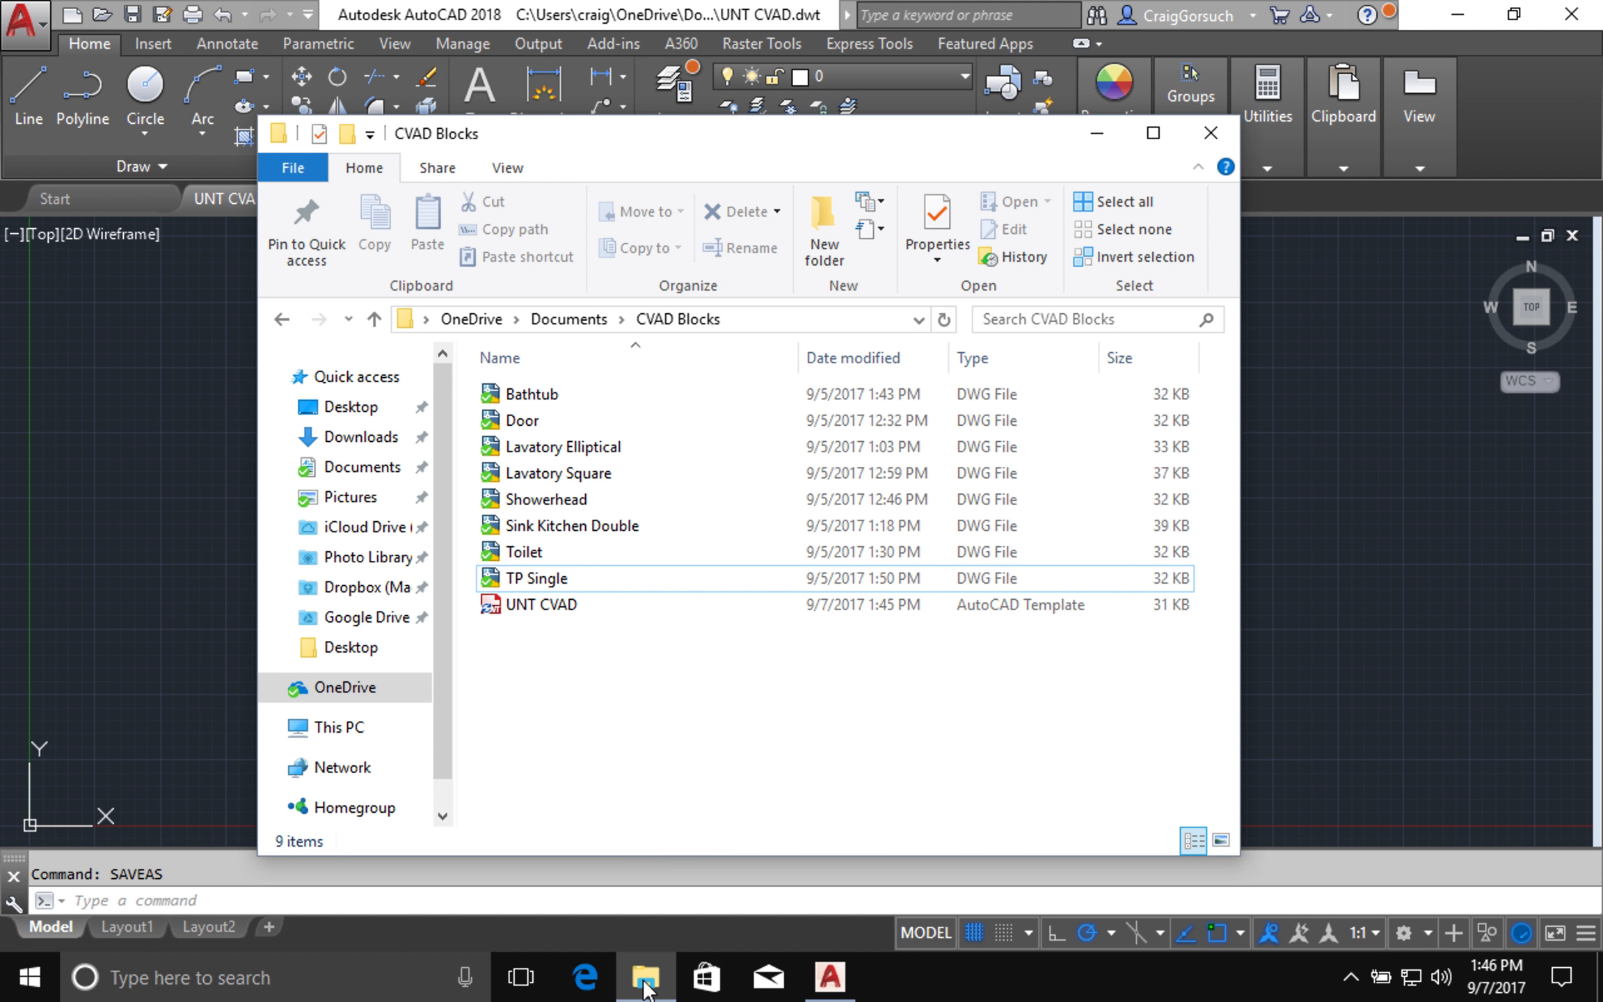
# View File Explorer's pinned and recent folders, and close the CVAD Blocks window to return to AutoCAD
pyautogui.moveTo(646, 987)
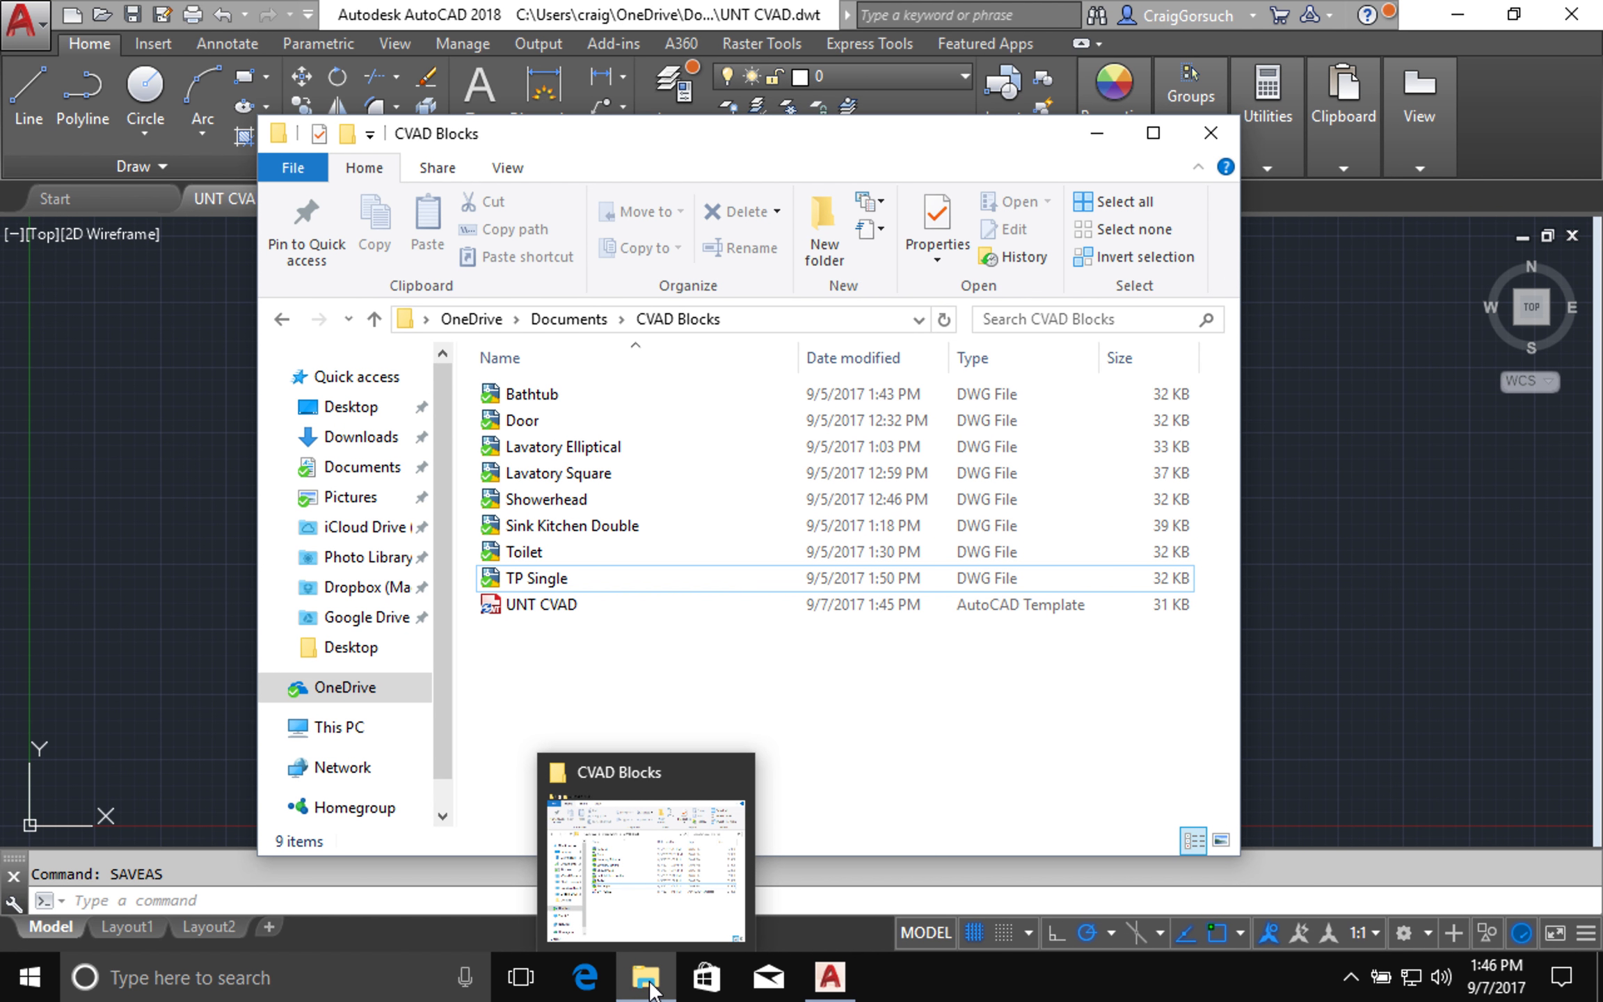
pyautogui.rightClick(649, 978)
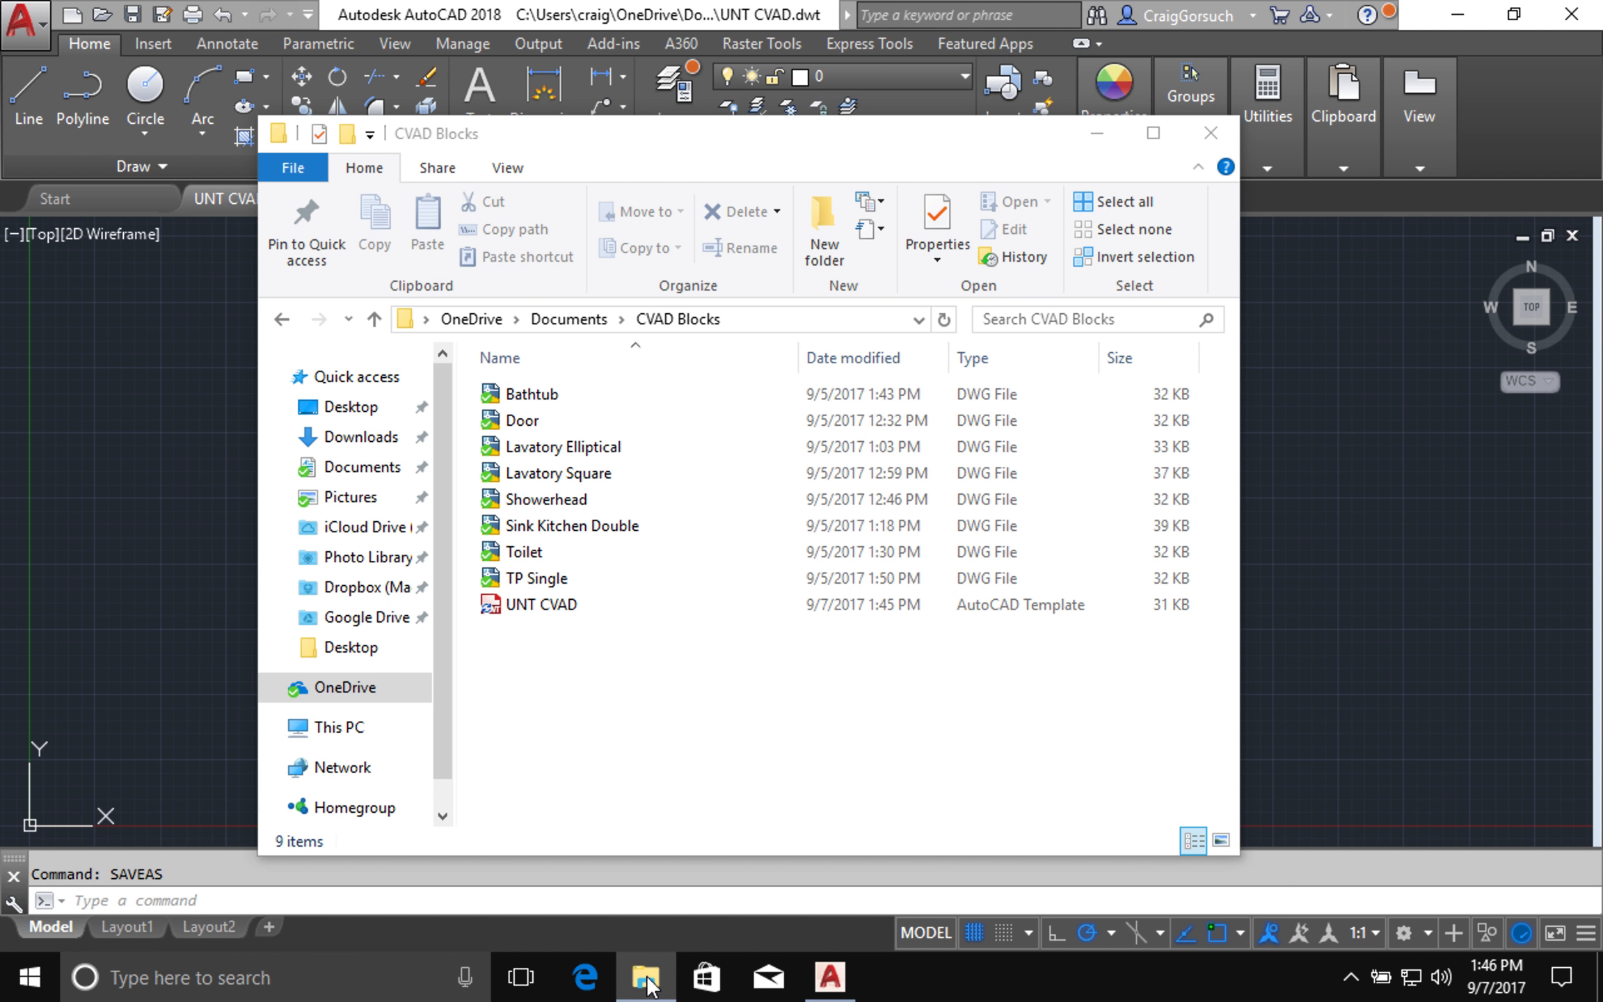
pyautogui.rightClick(650, 977)
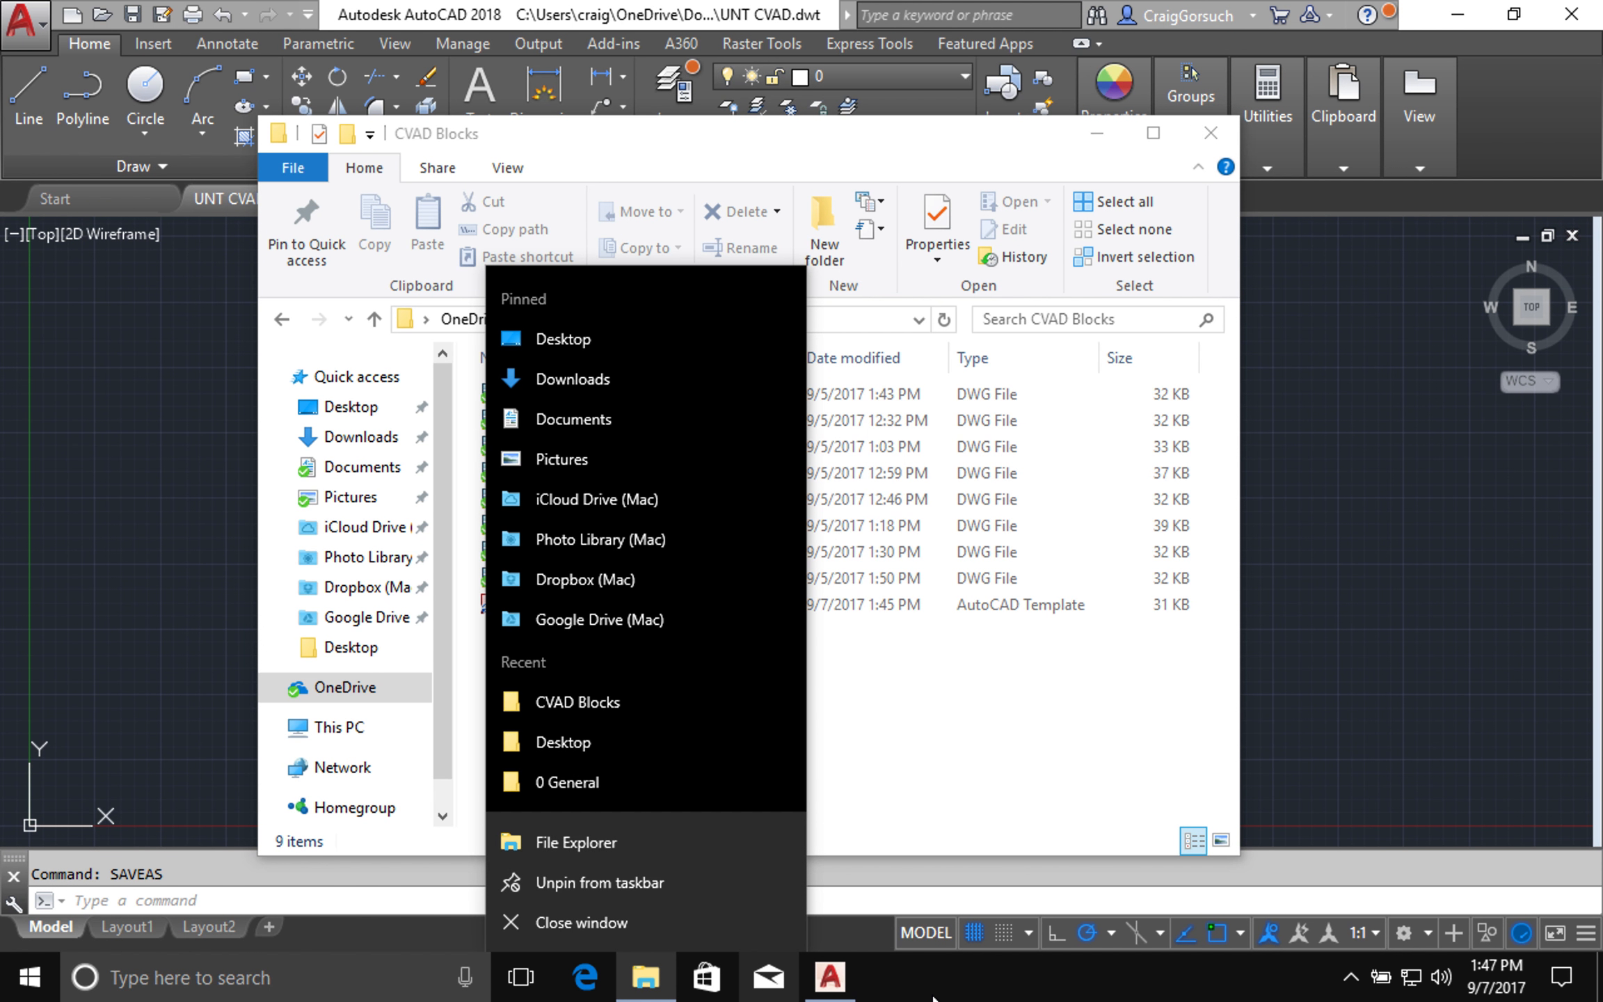
pyautogui.click(645, 988)
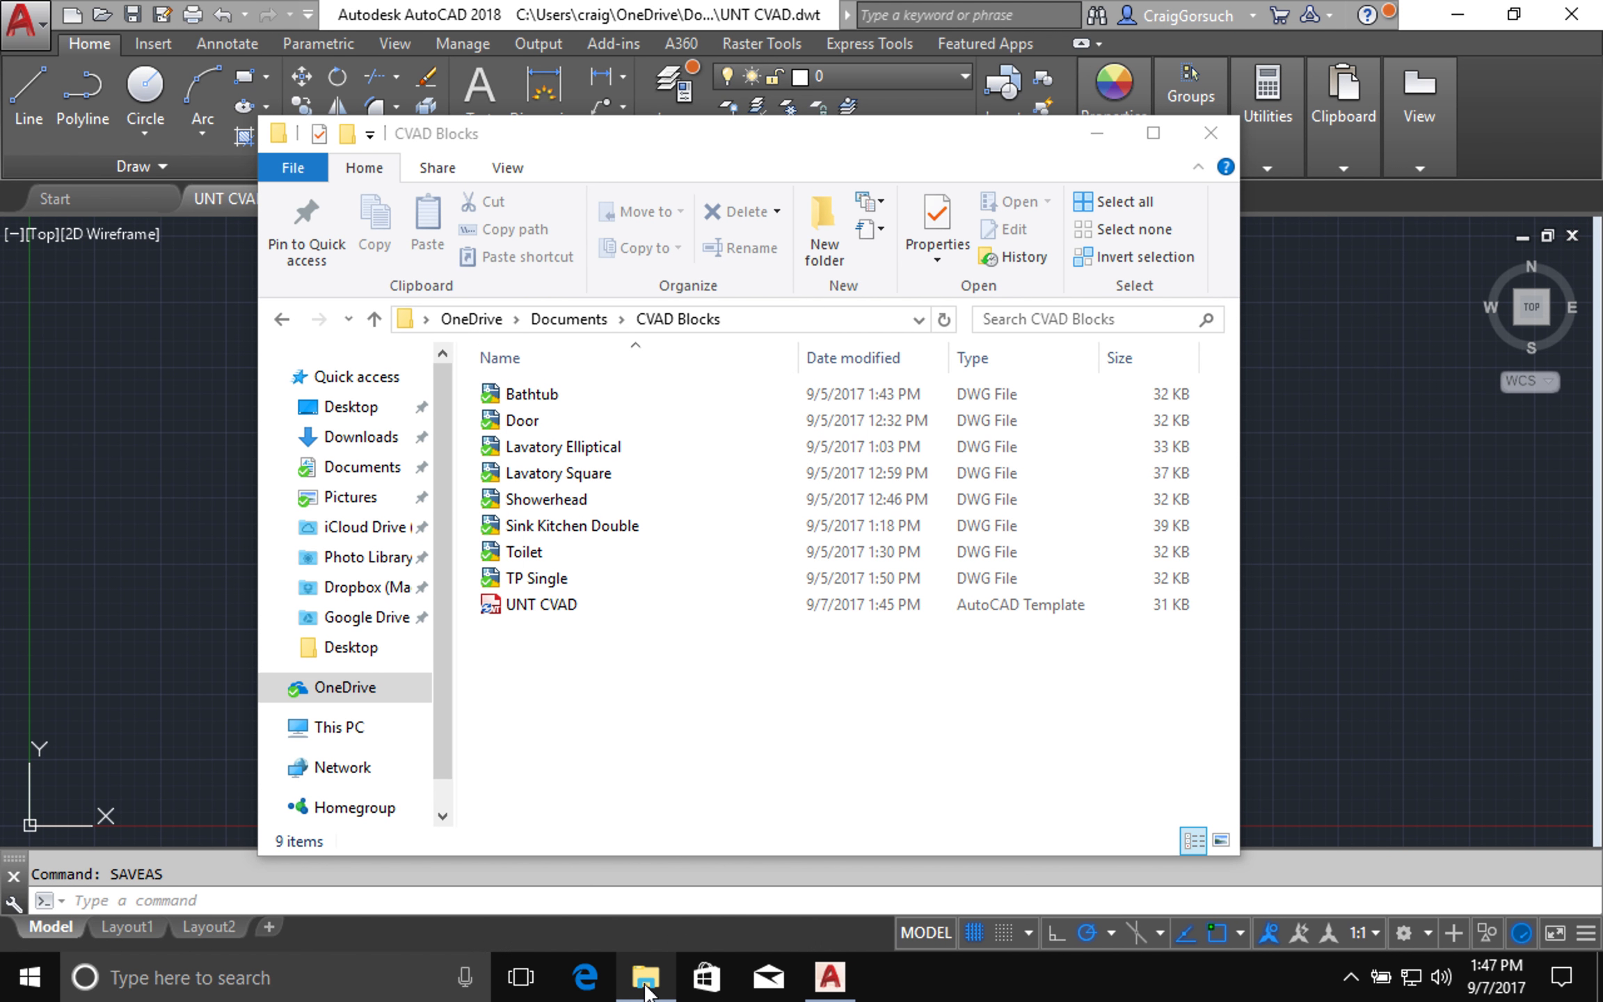
pyautogui.moveTo(646, 988)
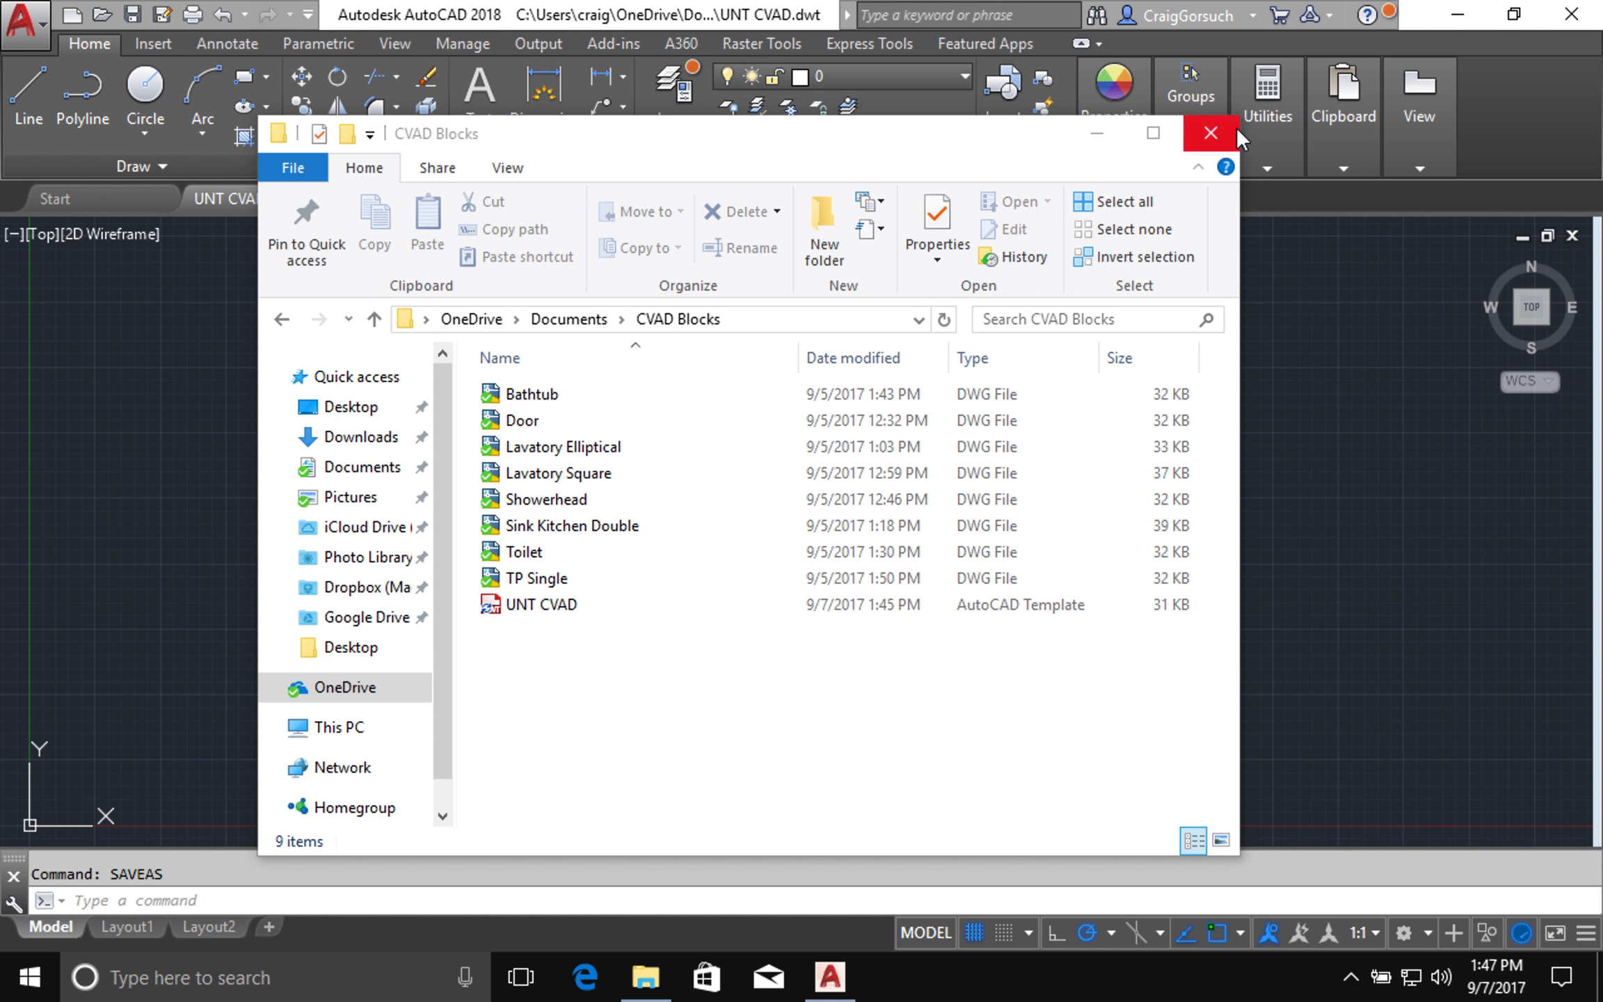
pyautogui.click(1214, 133)
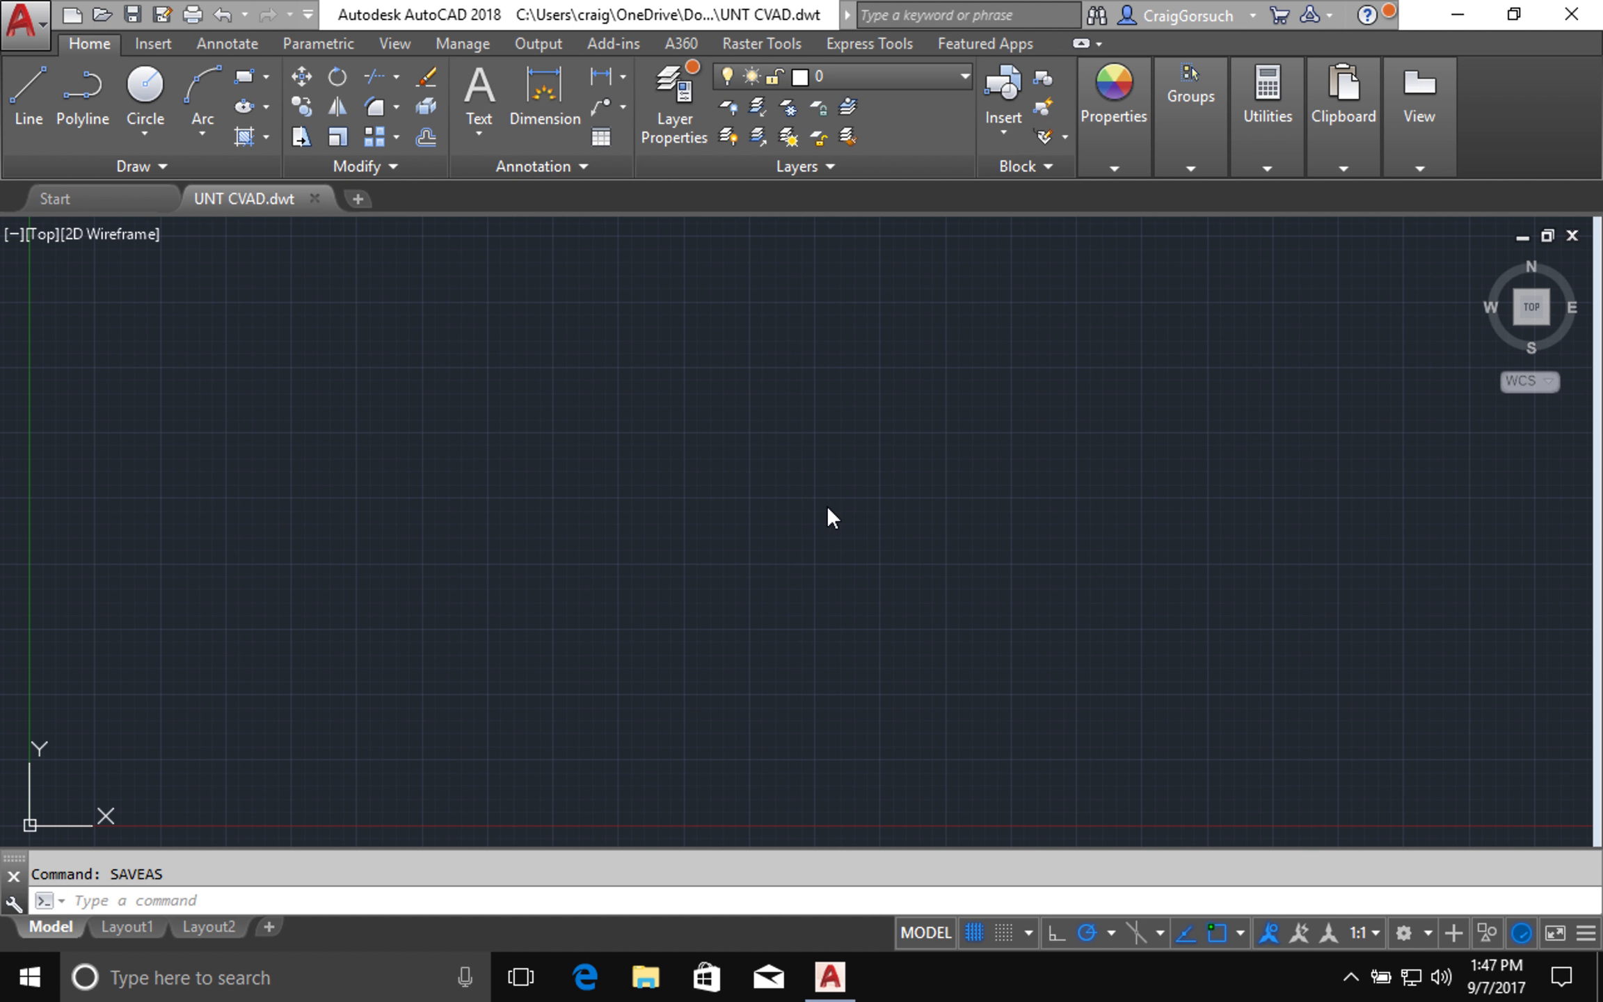